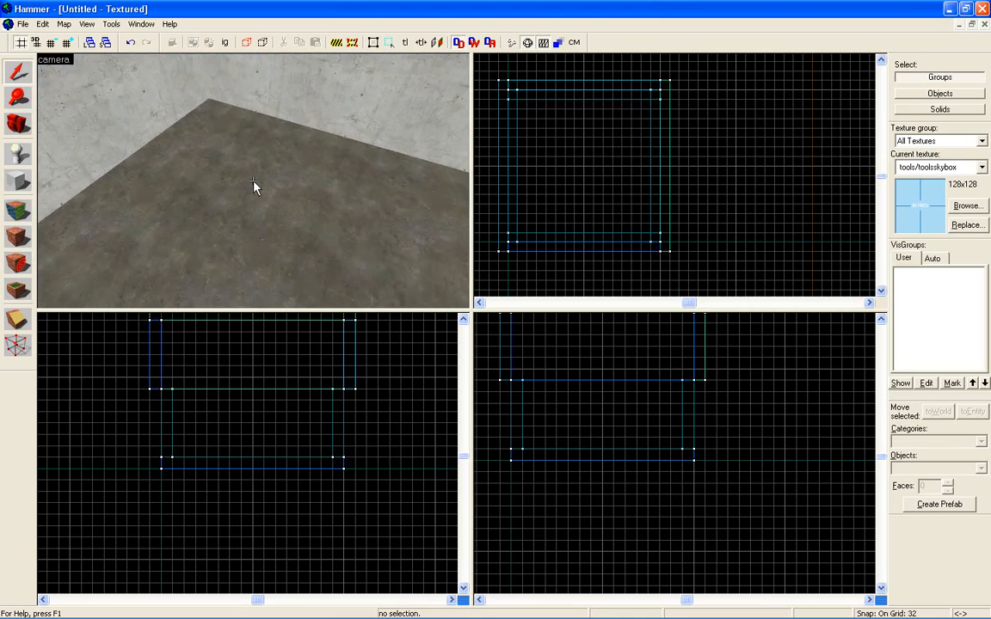
Activate the Entity tool with info_player_terrorist as the object to place.
key("a")
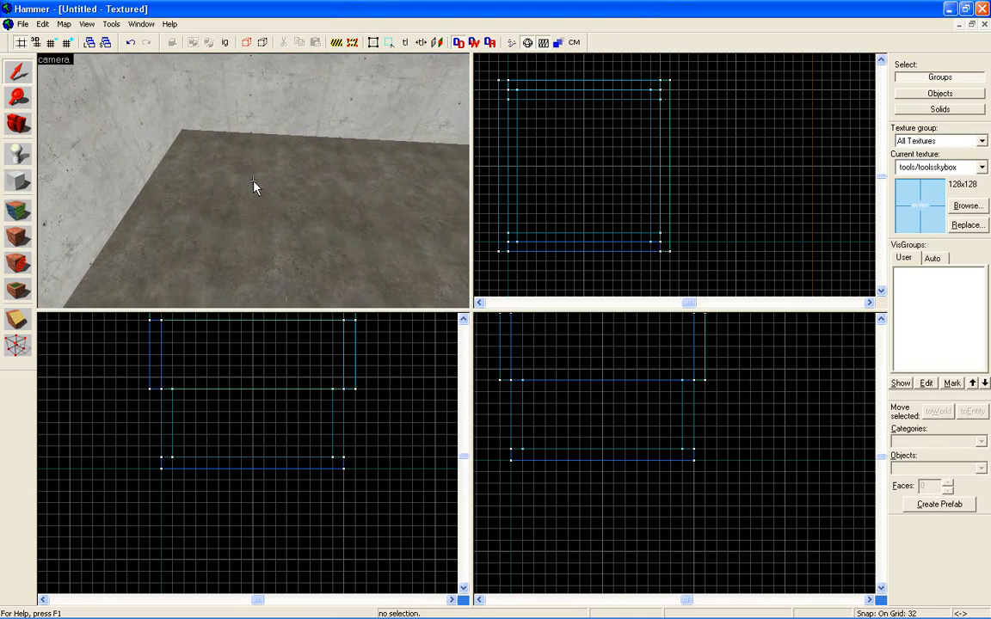
key("z")
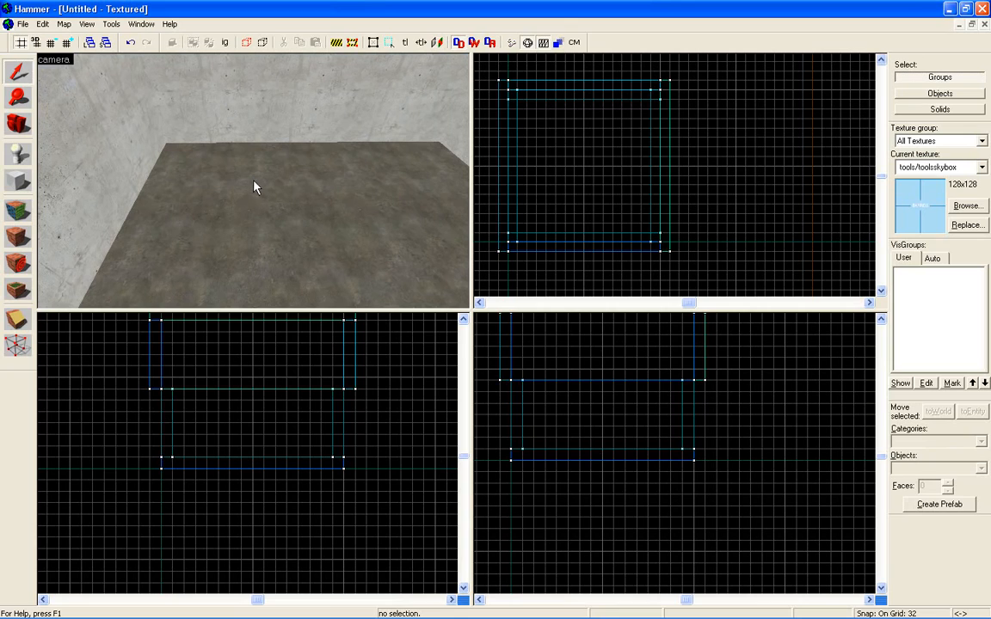
left_click(19, 155)
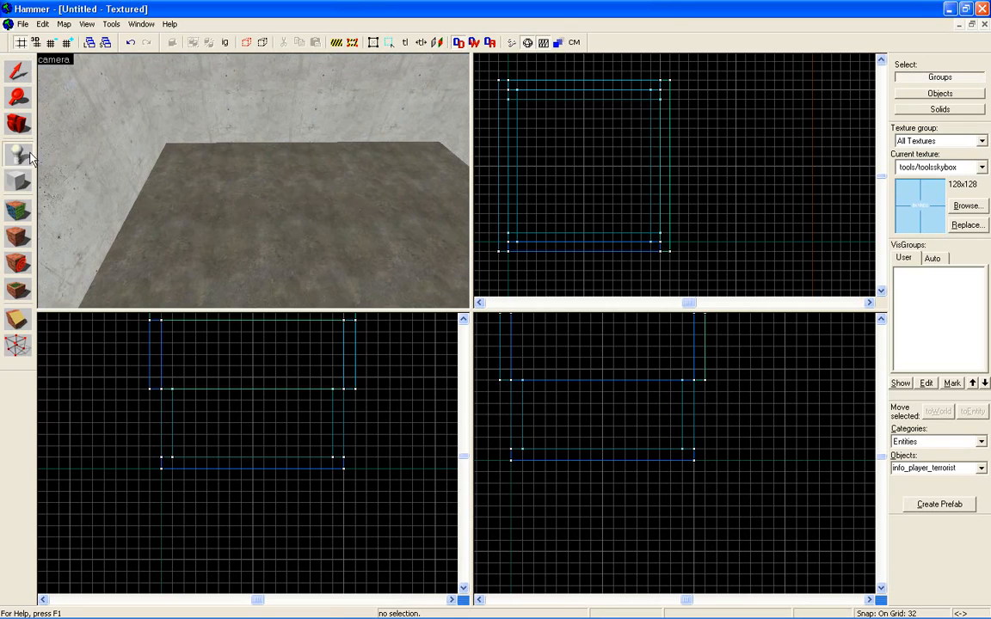
left_click(979, 468)
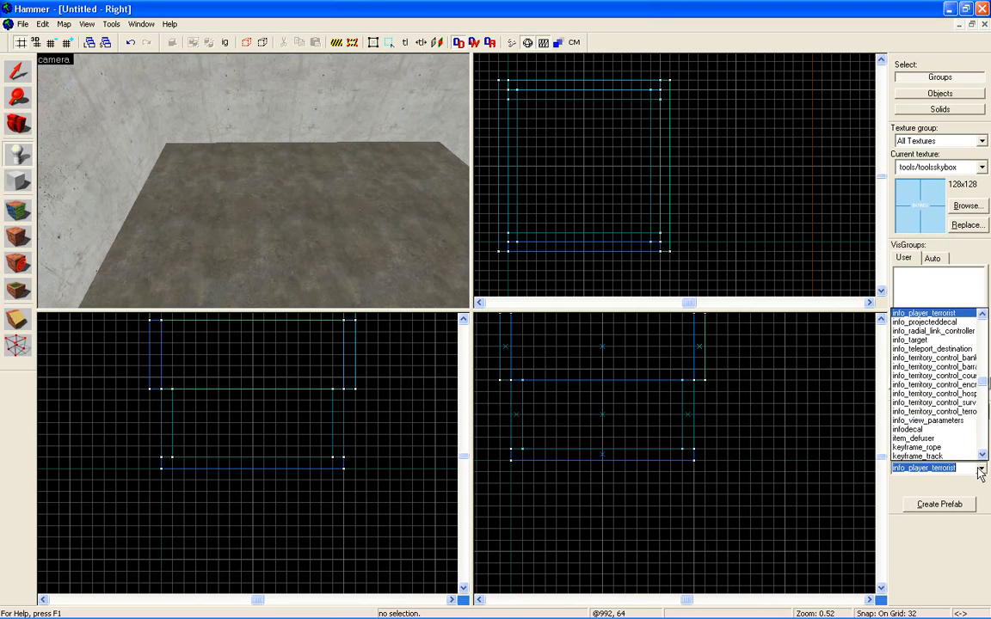
left_click(932, 316)
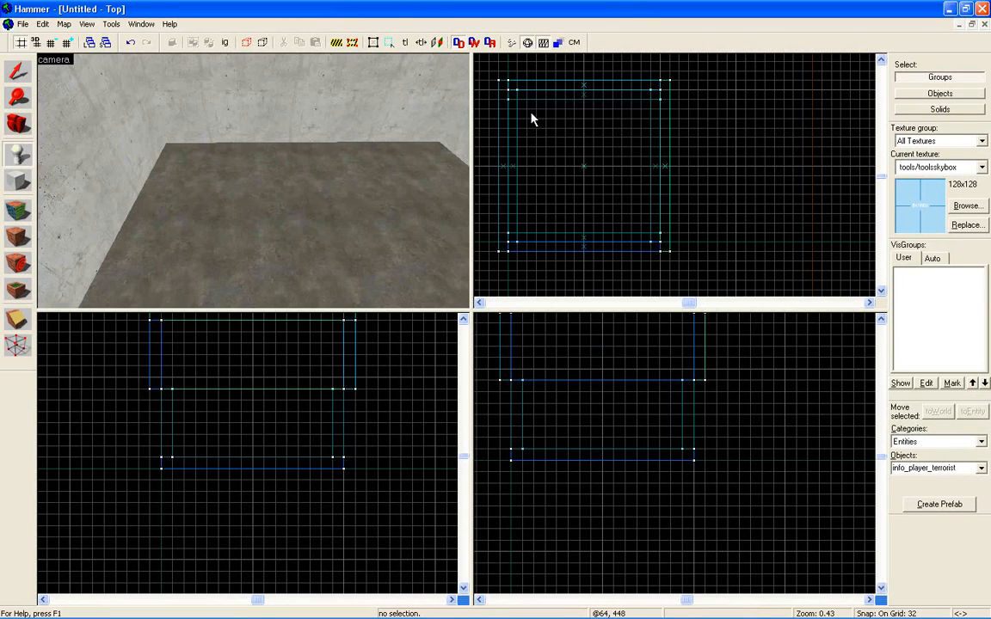
Place a trial info_player_terrorist directly on the room floor in the 3D view and delete it.
left_click(203, 163)
key("z")
key("w")
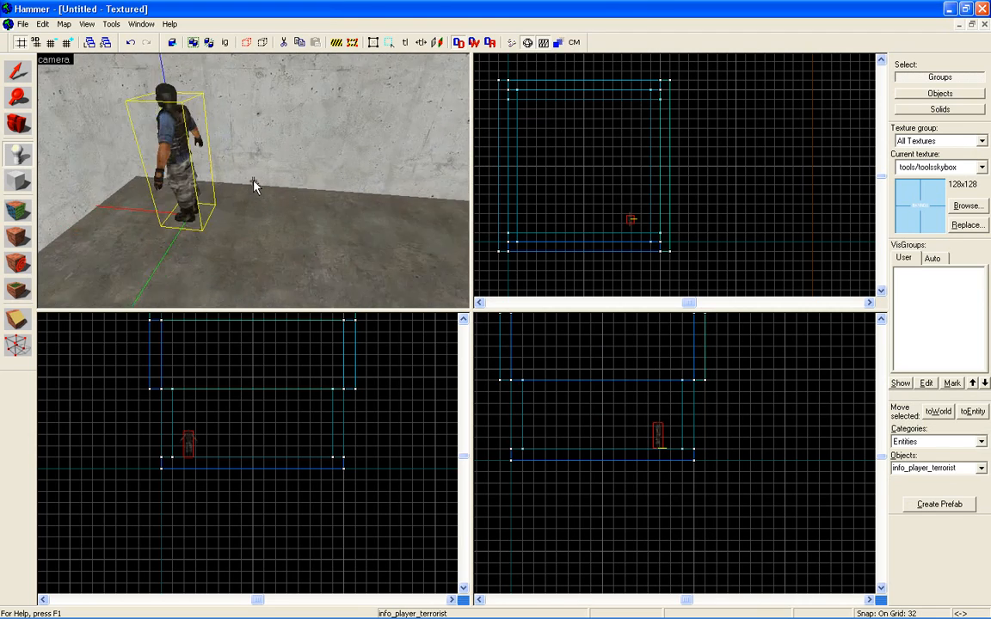
key("a")
key("s")
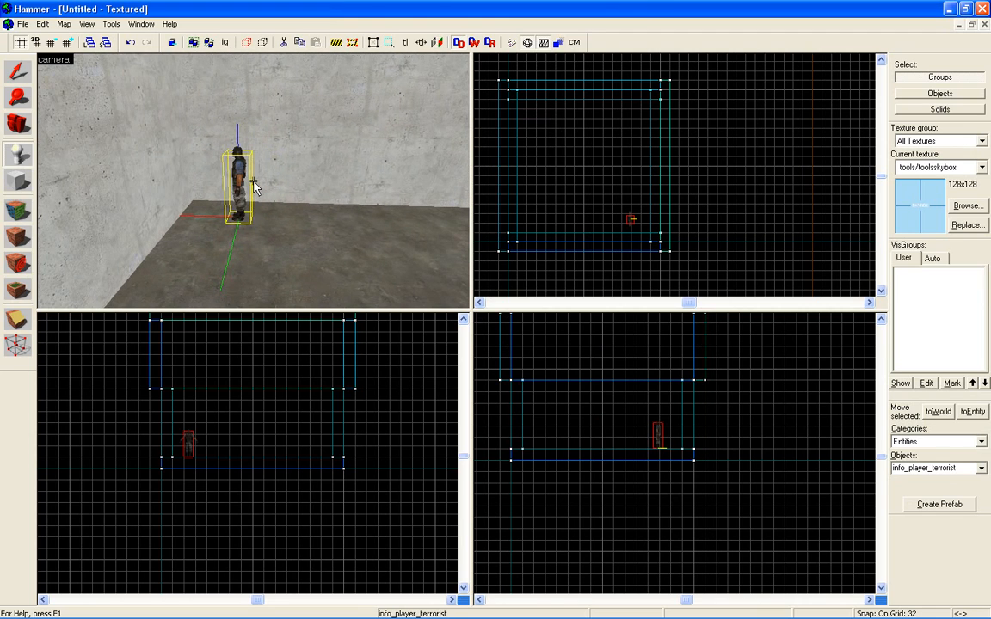
key("Delete")
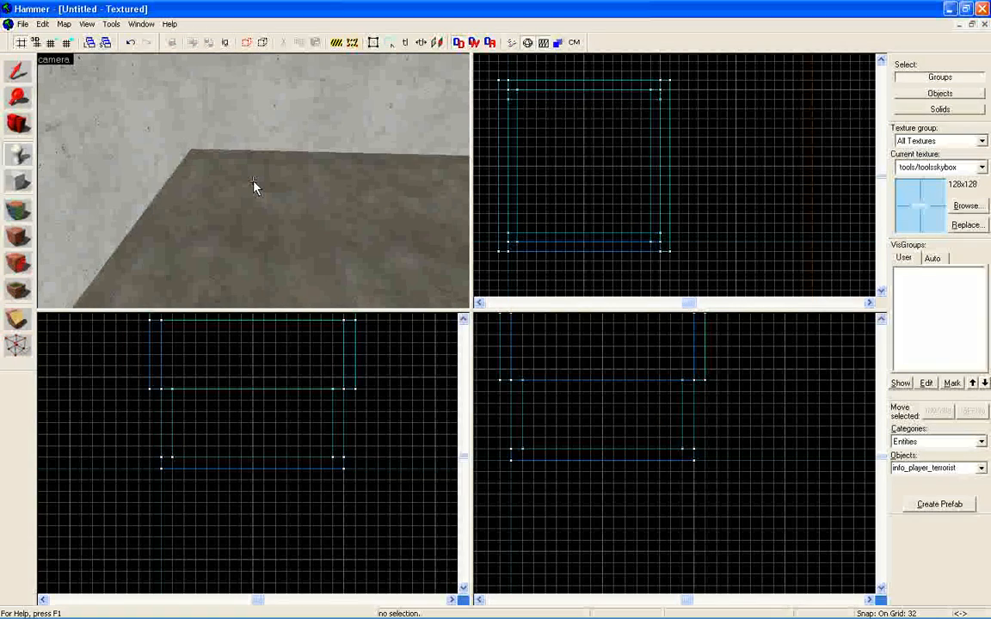
Create an info_player_terrorist near the room's corner at about x 64, y 448, with its base about 64 units high.
key("z")
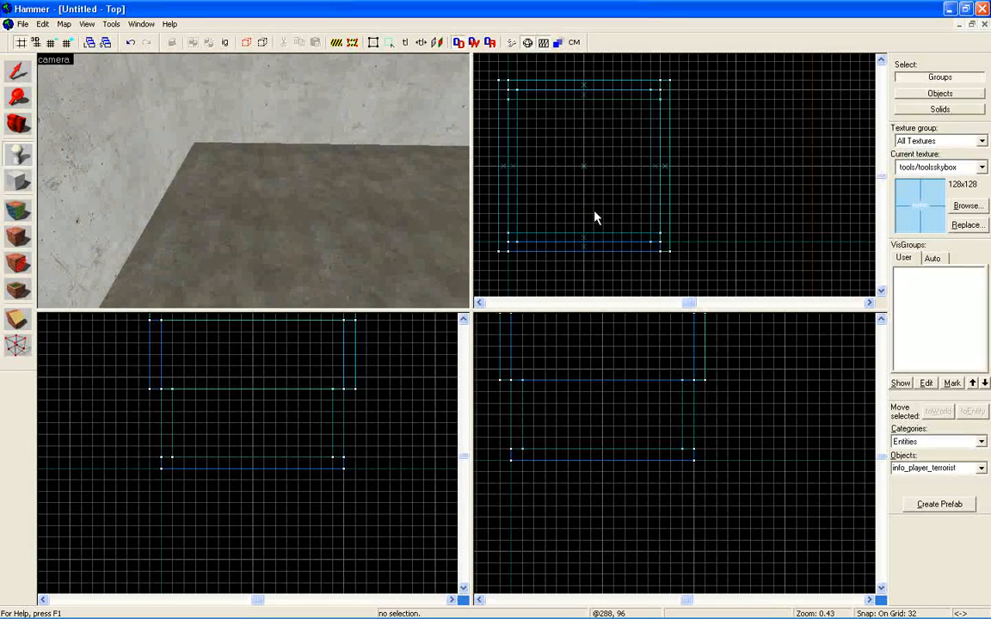
scroll(526, 118, "up", 1)
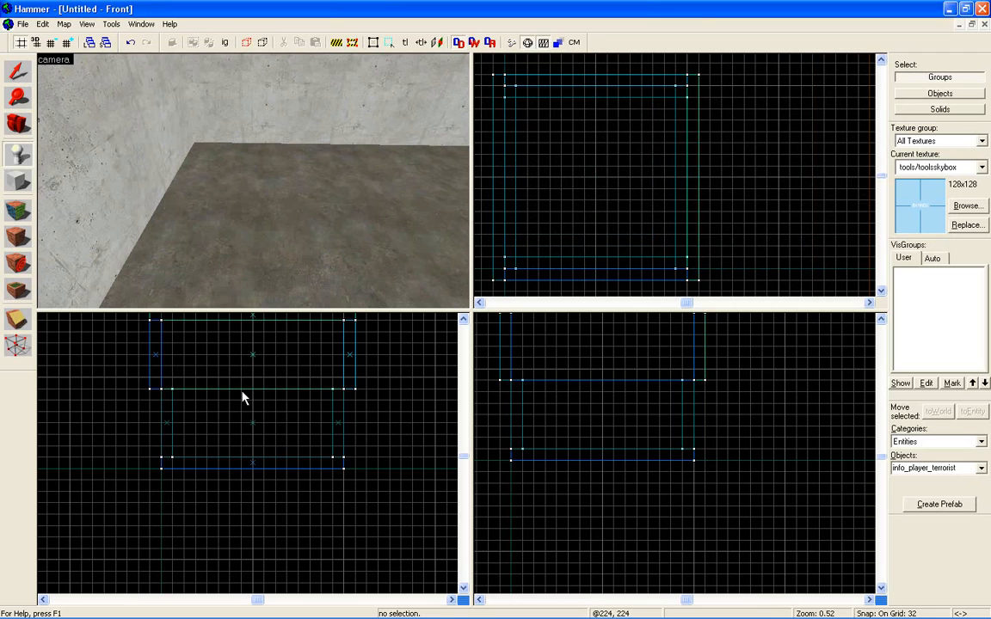
left_click(527, 109)
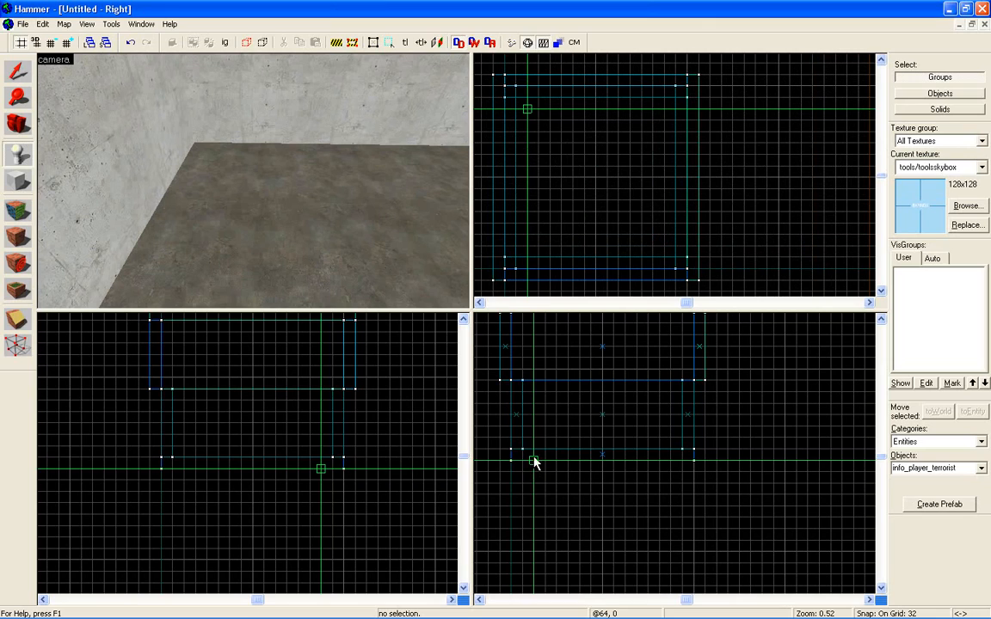
left_click_drag(533, 461, 533, 444)
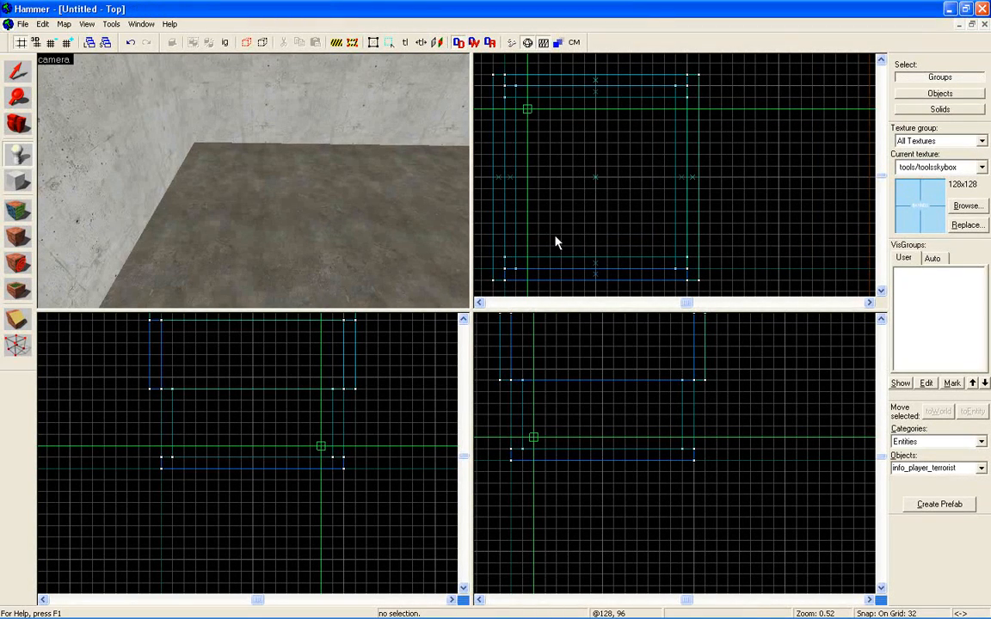
key("Return")
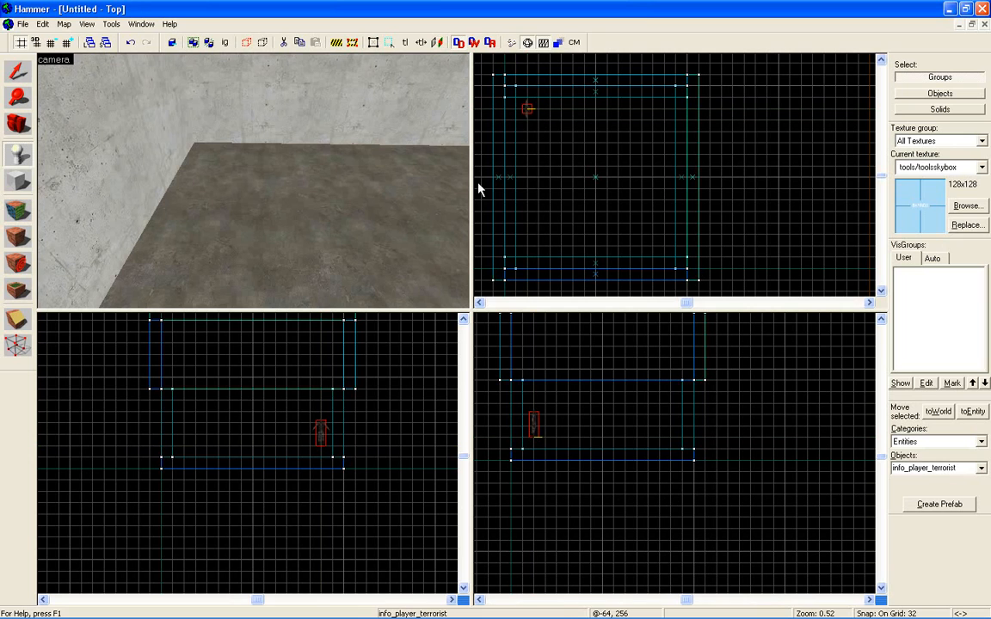
With the grid reduced to 8, lower the terrorist spawn 24 units to just above the floor and shift it 16 units away from the wall.
key("w")
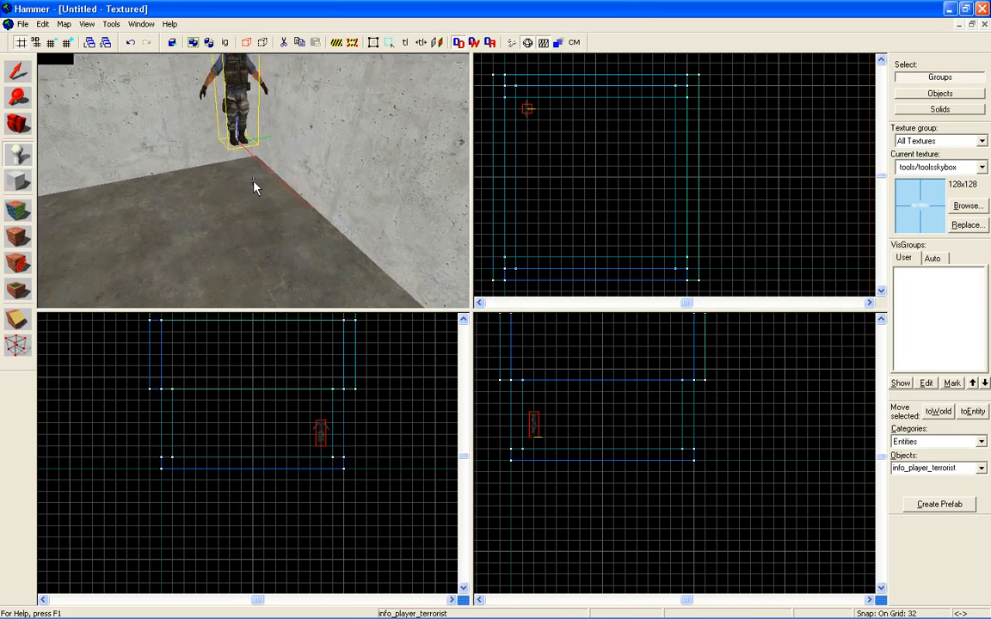
key("s")
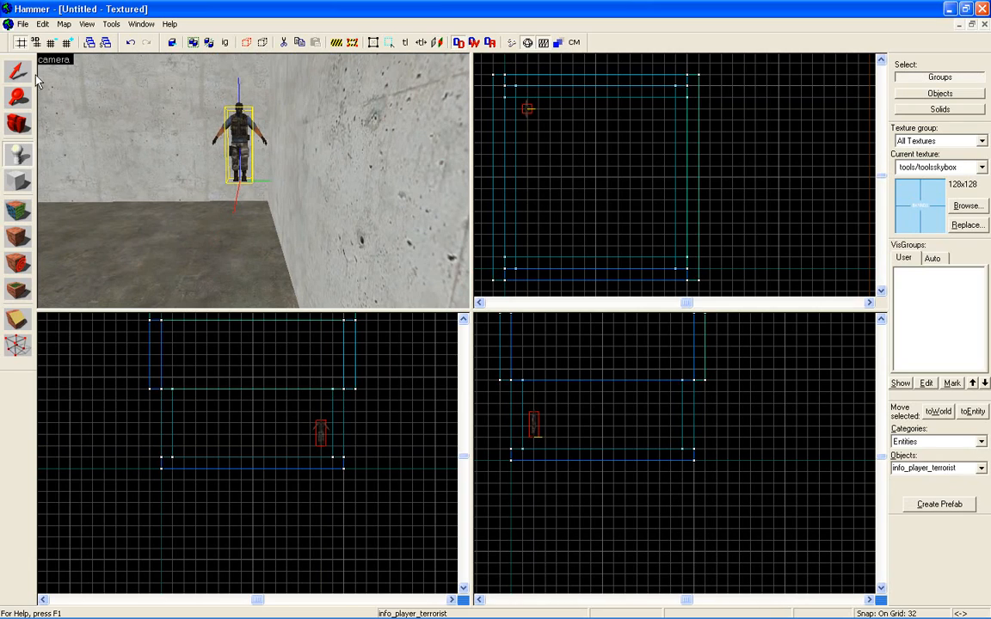
key("shift+s")
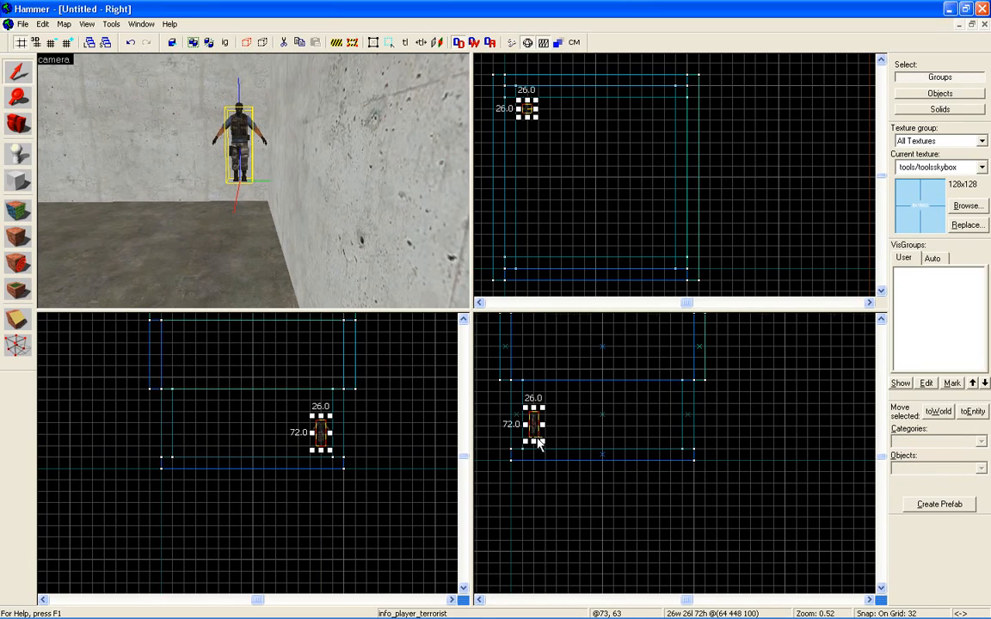
scroll(535, 442, "up", 6)
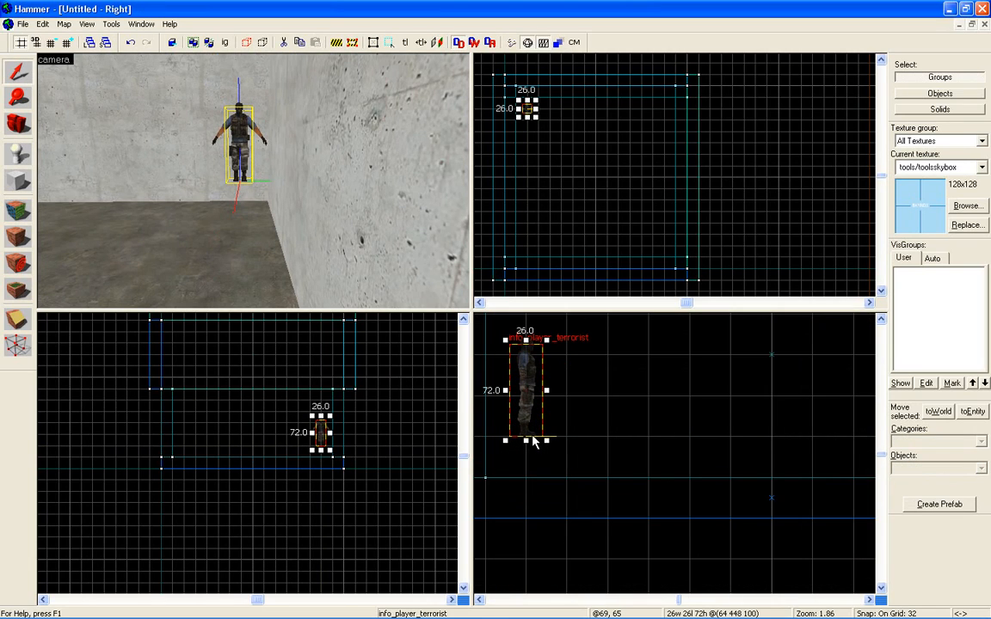
key("bracketleft")
key("bracketleft")
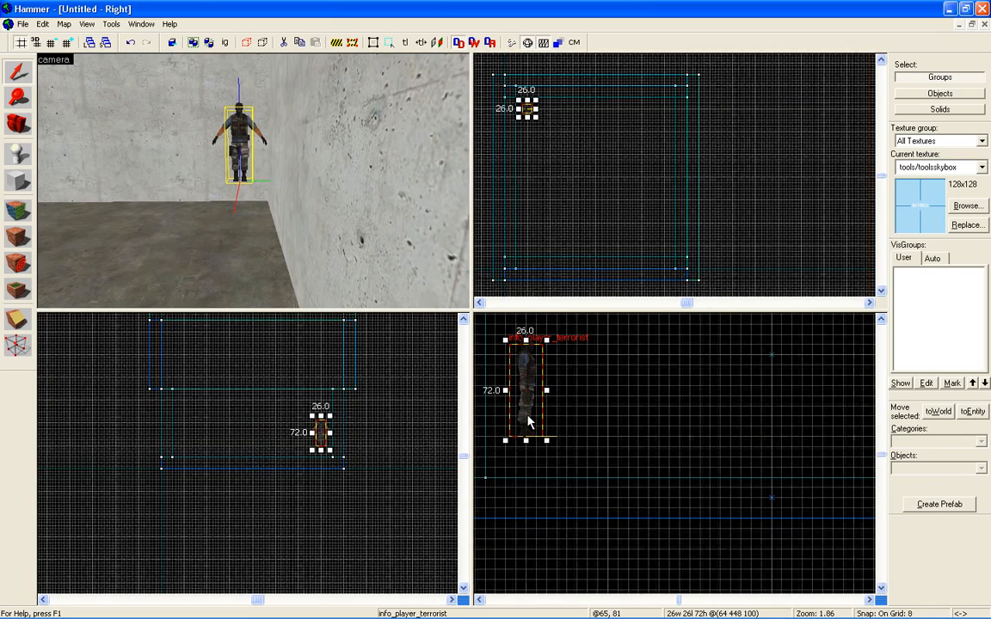
left_click_drag(524, 412, 527, 453)
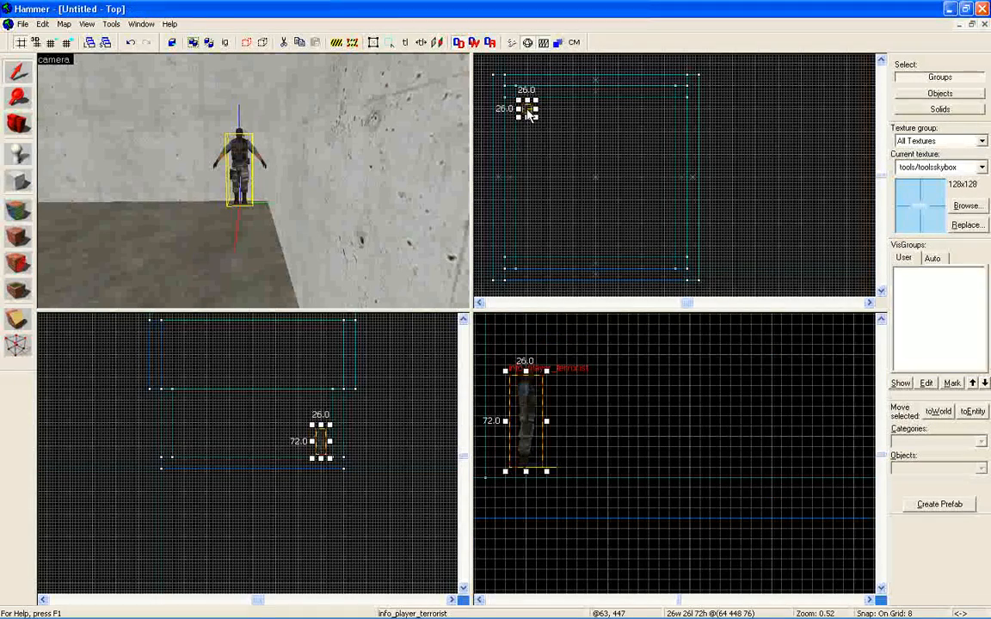
left_click_drag(527, 109, 527, 115)
Inspect the terrorist spawn's position relative to the floor and walls from several angles in the 3D view.
key("z")
key("a")
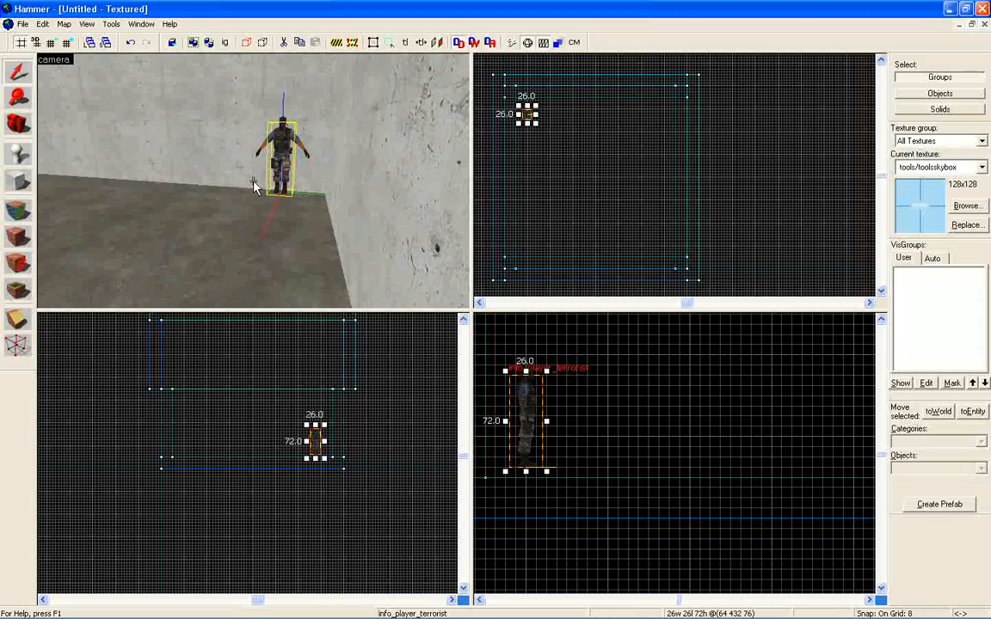
key("w")
key("a")
key("z")
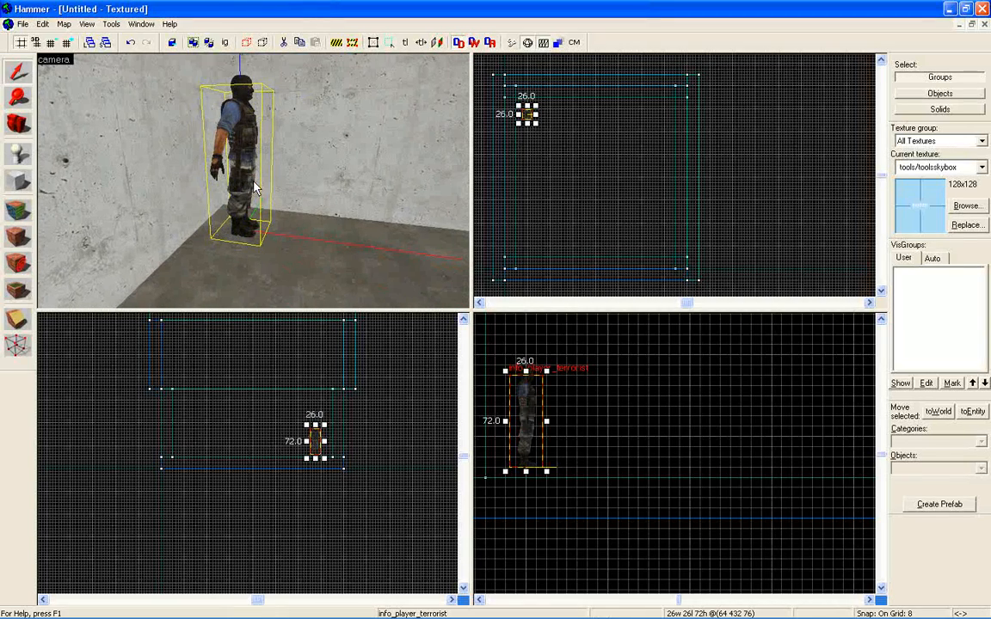
key("z")
key("d")
key("s")
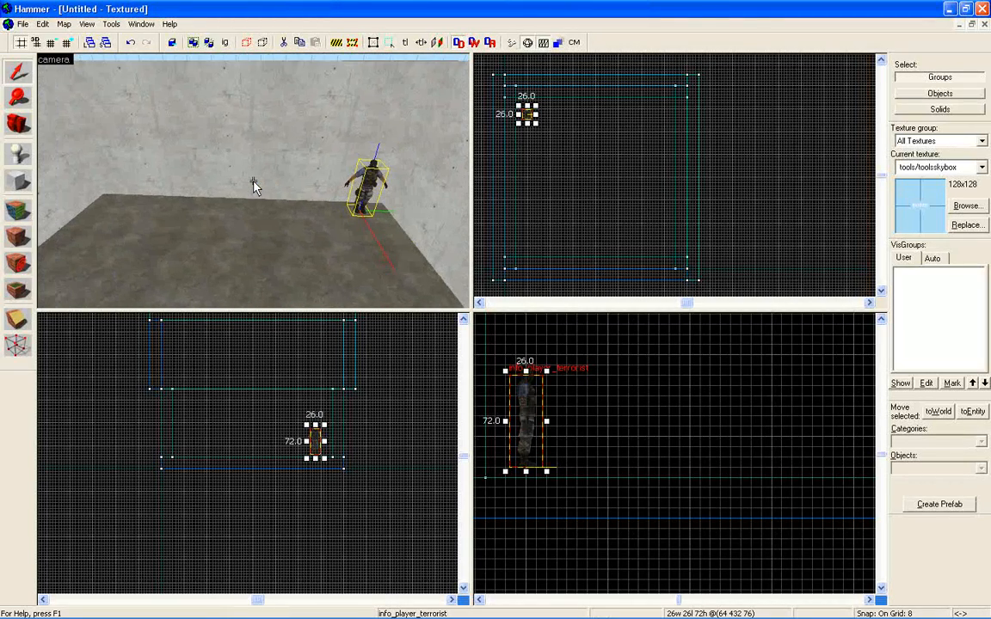
key("z")
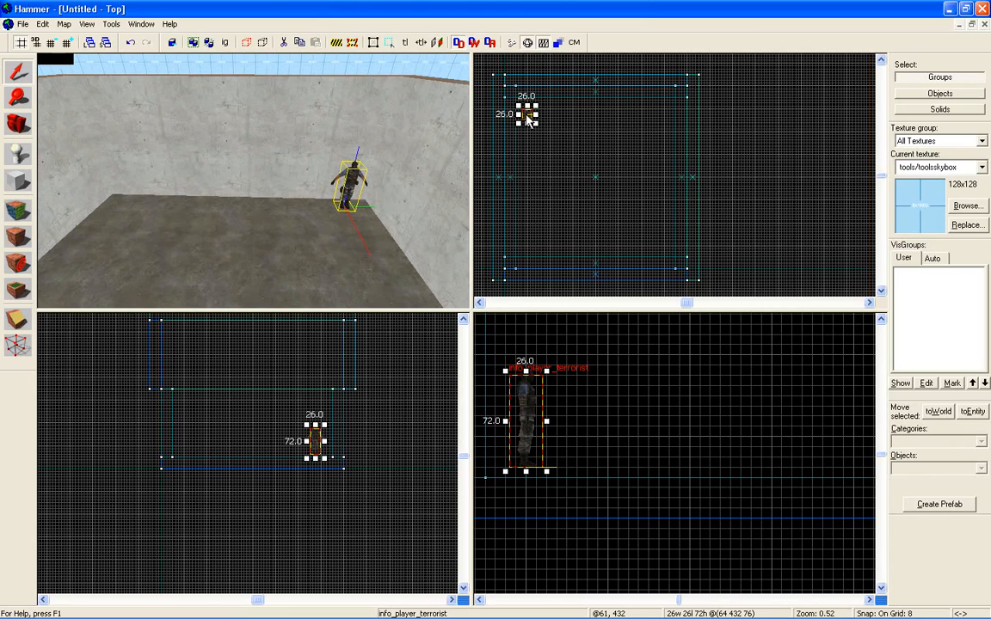
Copy the terrorist spawn to the room's other corner at about x 64, y 80, and change the copy's class to info_player_counterterrorist.
left_click_drag(527, 116, 527, 247, "shift")
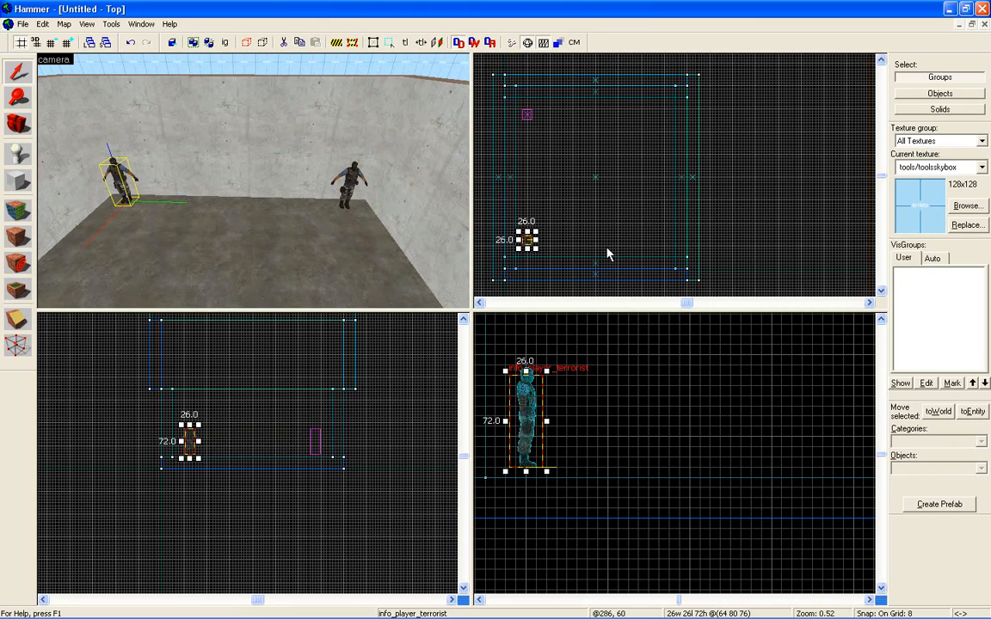
right_click(527, 240)
left_click(568, 483)
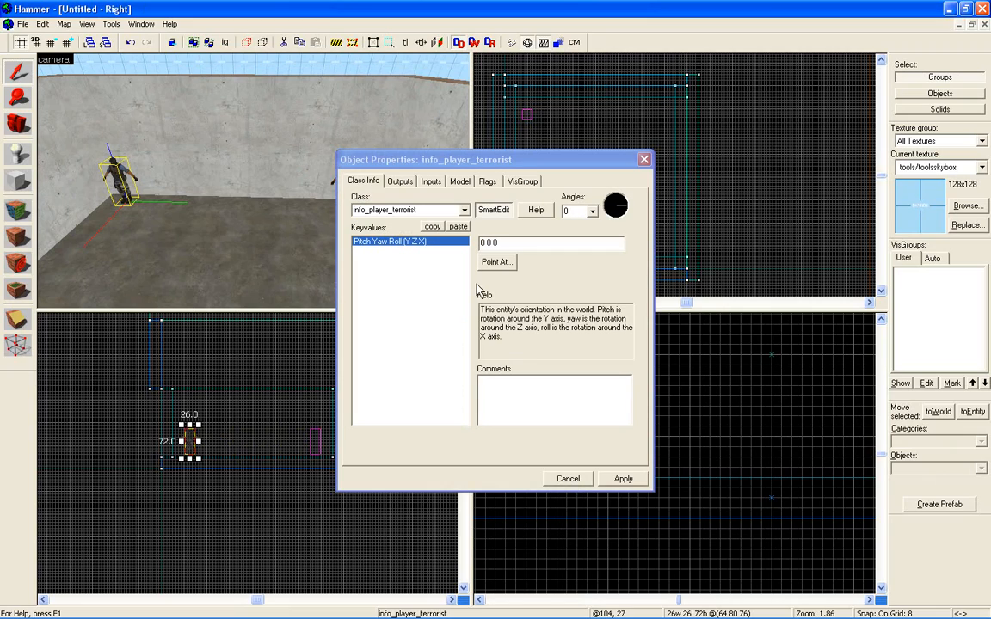
left_click(464, 212)
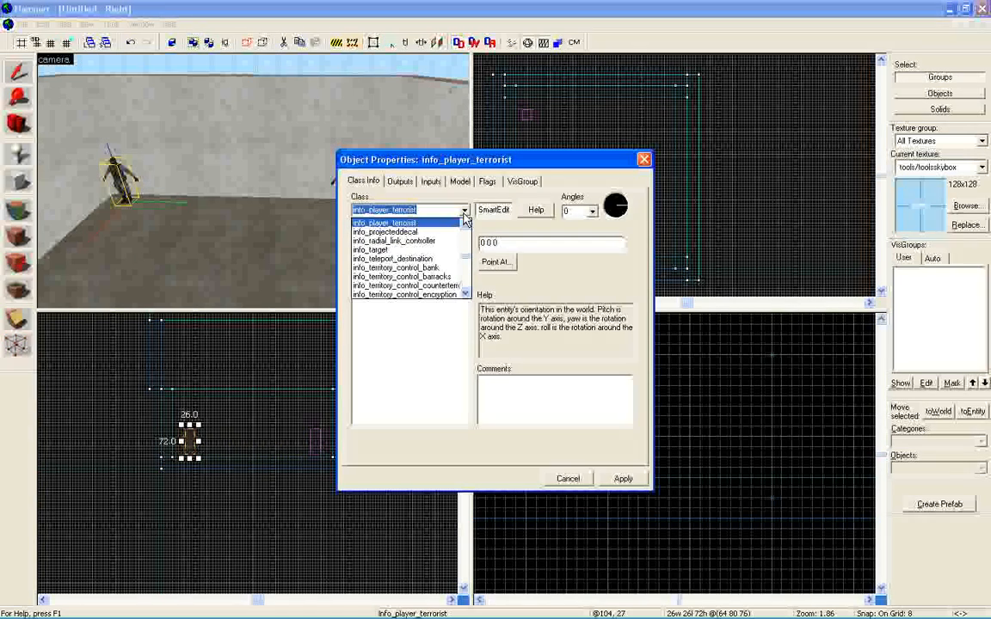
left_click(464, 224)
left_click(465, 225)
left_click(465, 224)
left_click(465, 225)
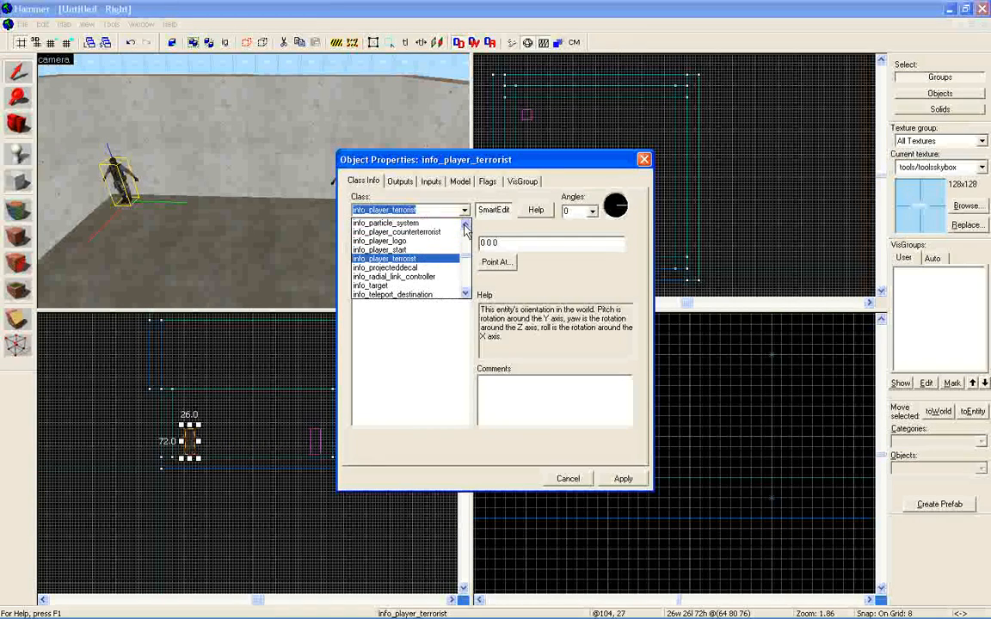
left_click(464, 226)
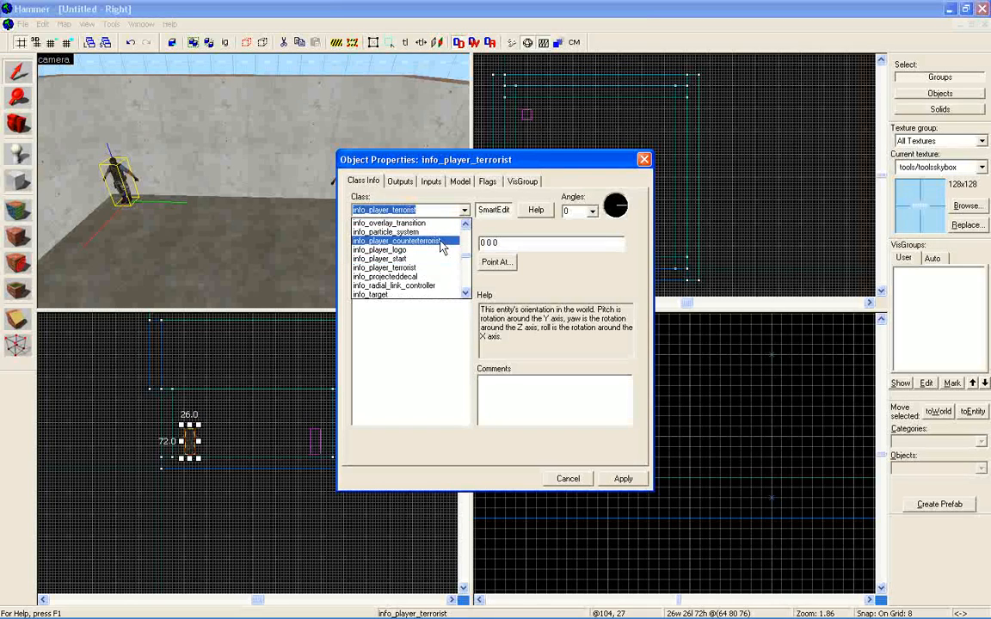
left_click(440, 242)
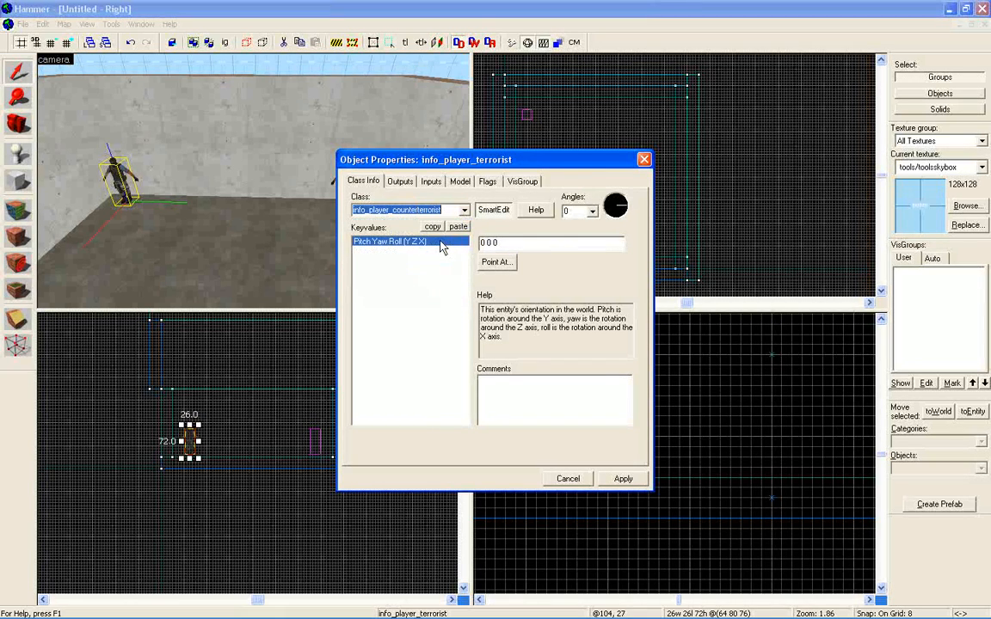
left_click(623, 479)
left_click(643, 159)
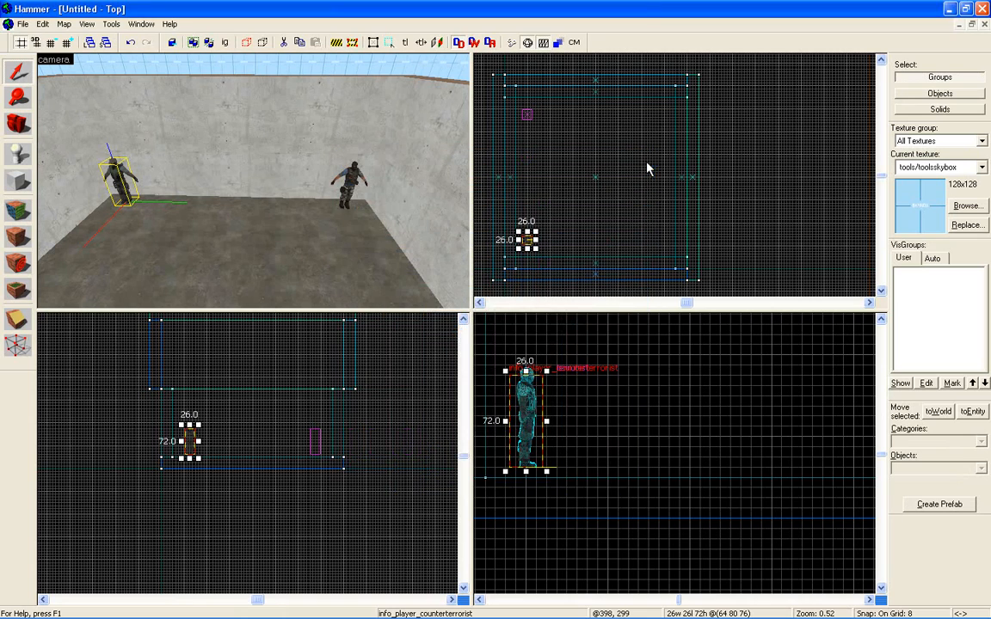
Examine the terrorist and counter-terrorist spawns in the 3D view, checking their placement in the room from several angles.
key("z")
key("w")
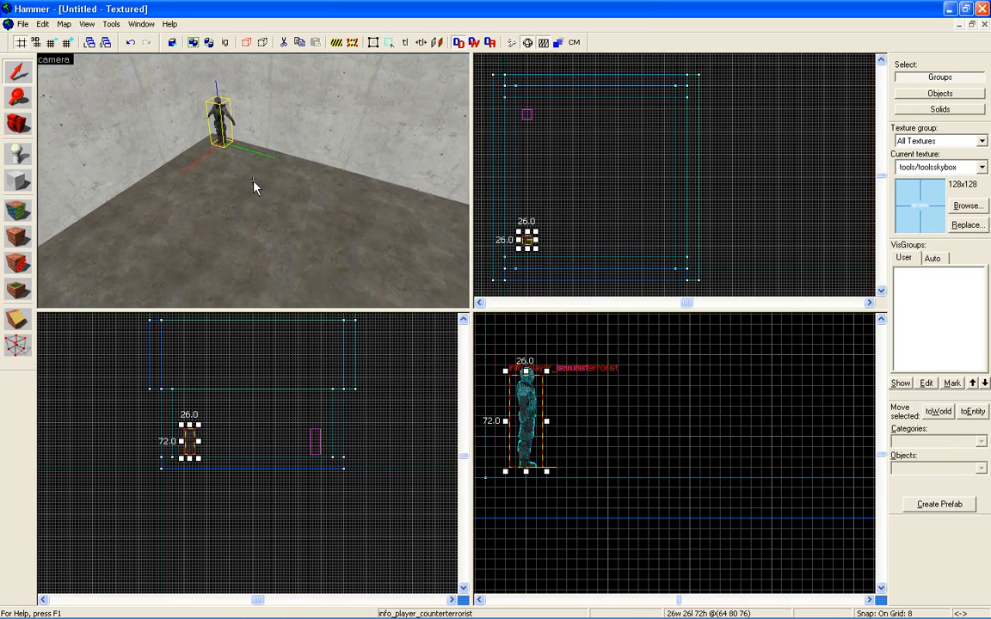
key("w")
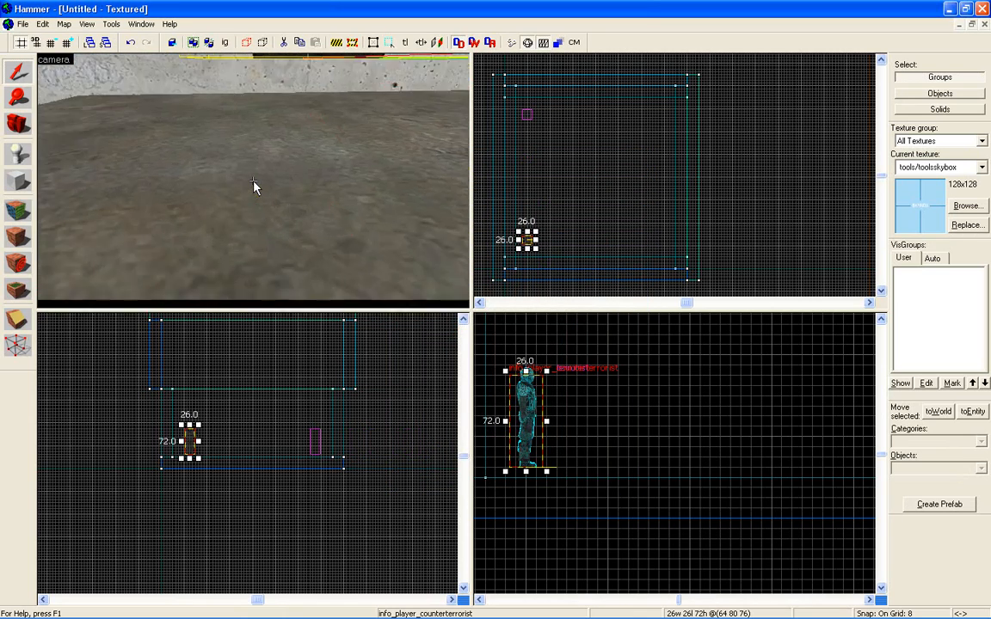
key("w")
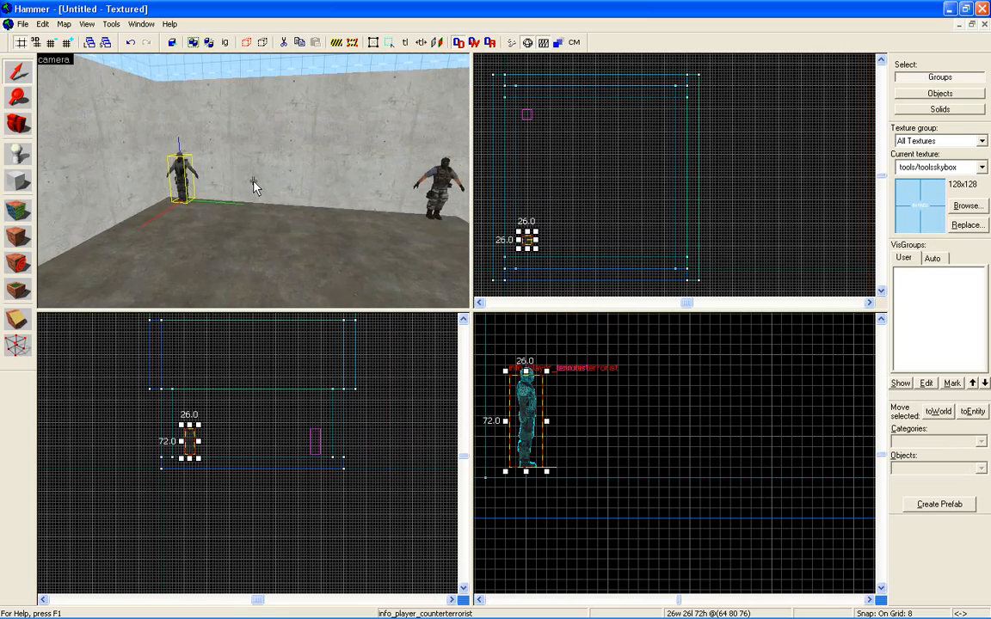
key("s")
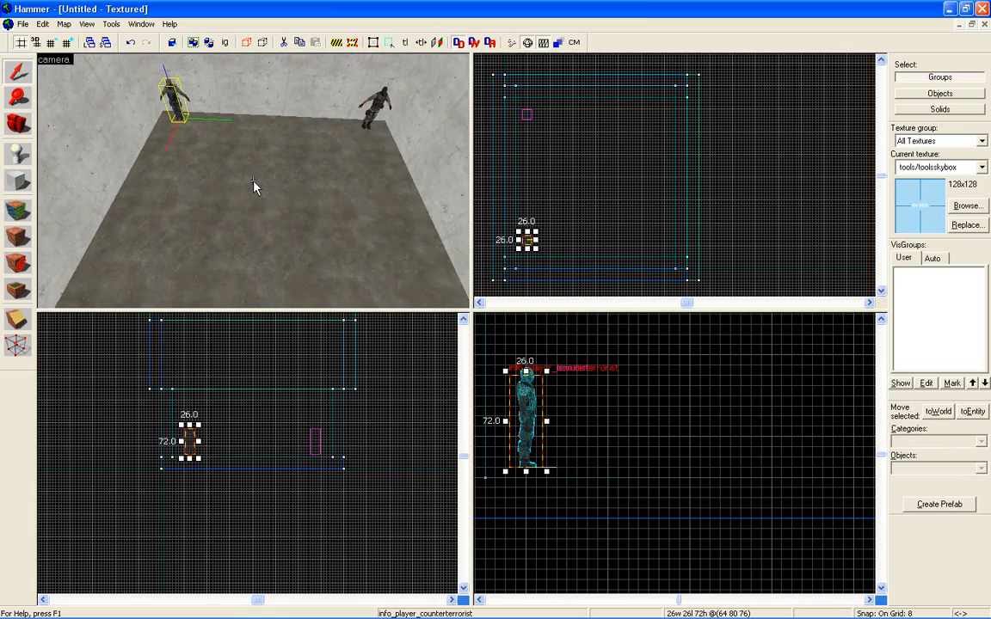
key("a")
key("s")
key("w")
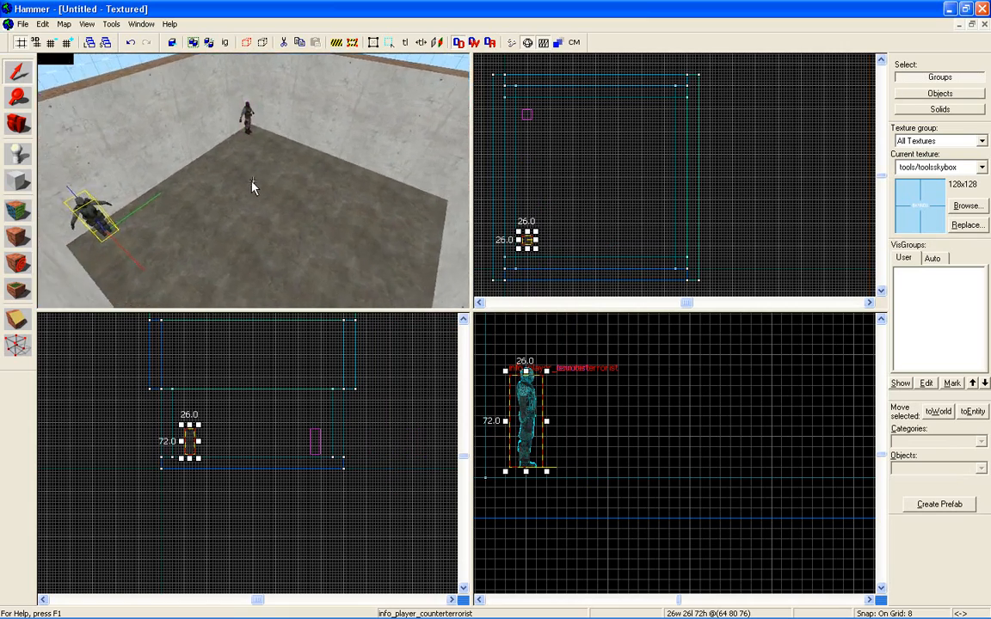
Outline a block 448 units long and 16 units thick across the middle of the room, between the two spawns.
key("s")
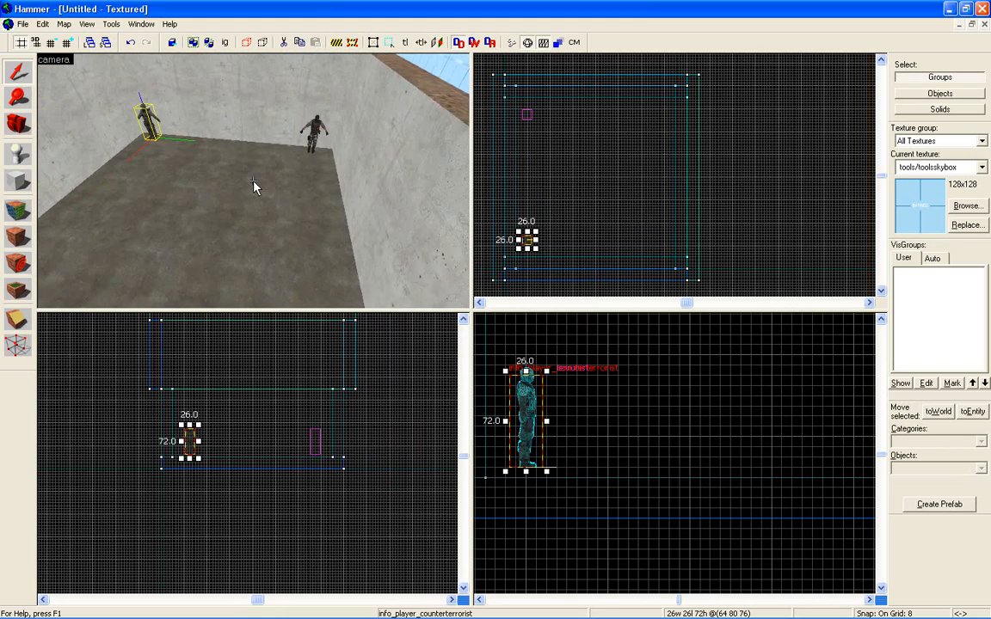
key("w")
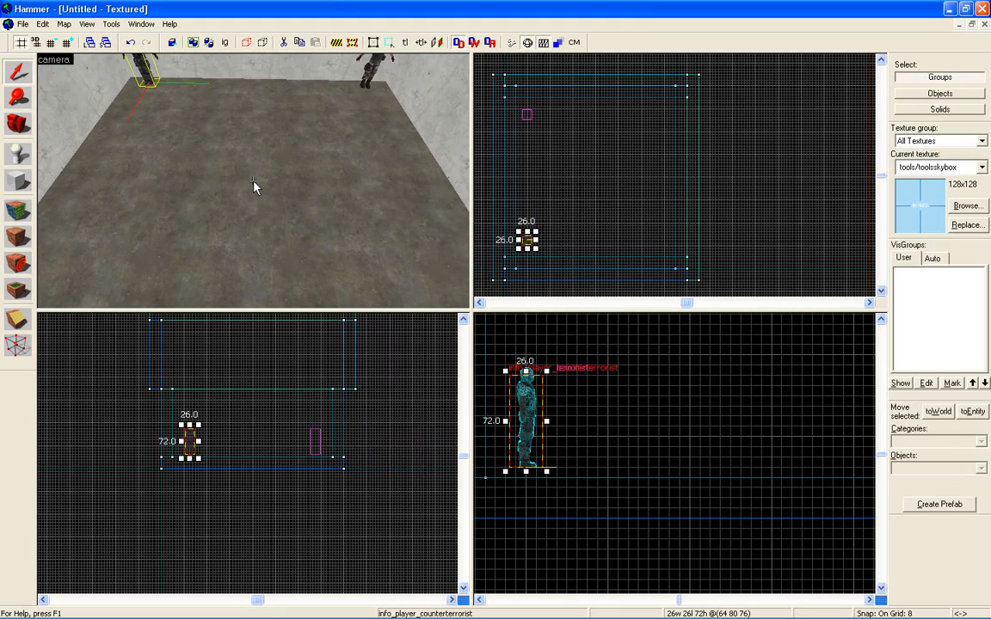
key("z")
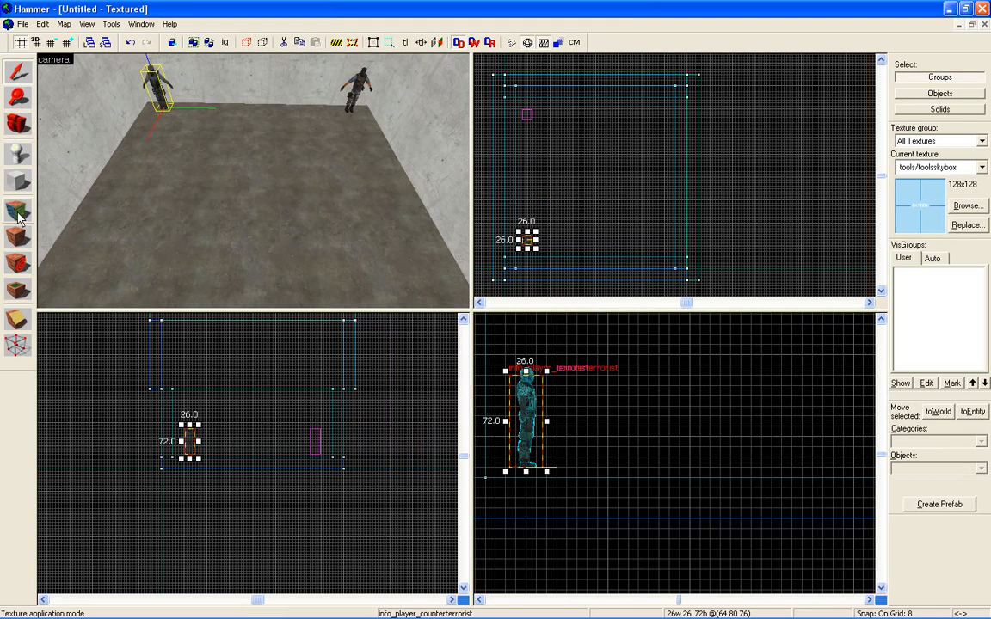
left_click(19, 181)
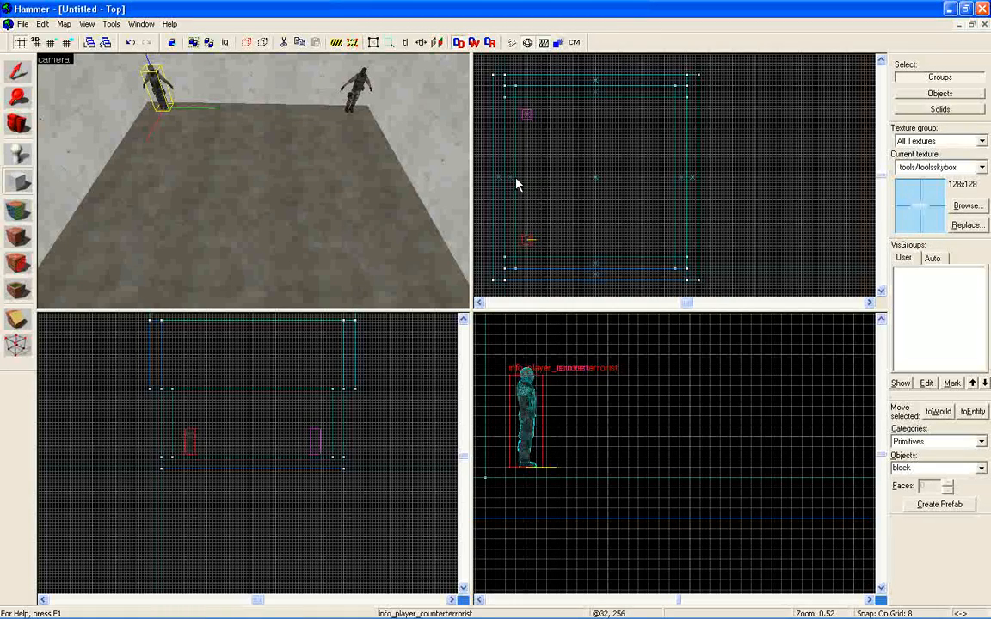
scroll(516, 182, "up", 3)
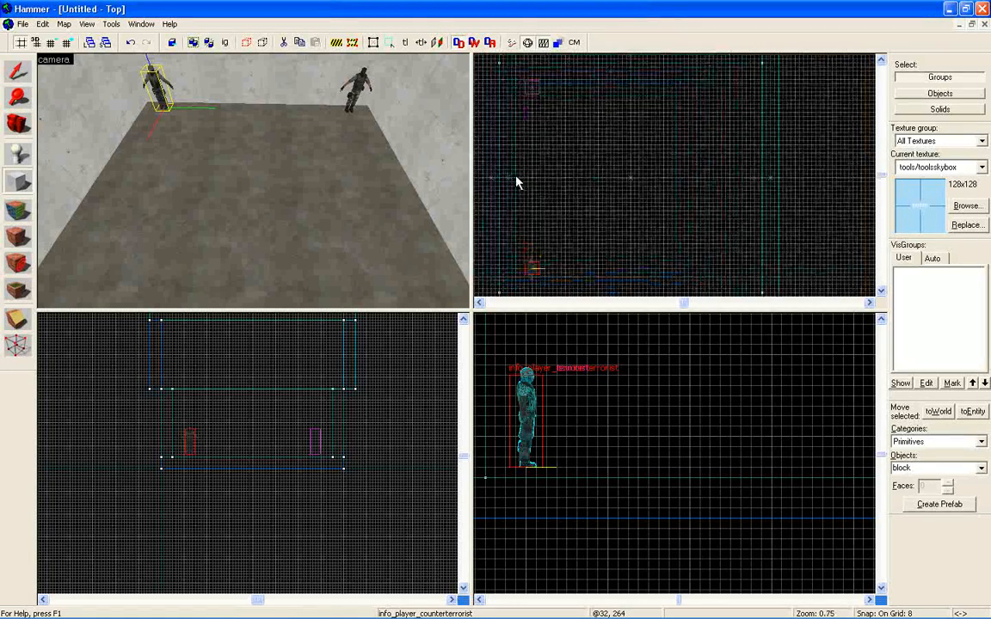
left_click_drag(518, 177, 795, 188)
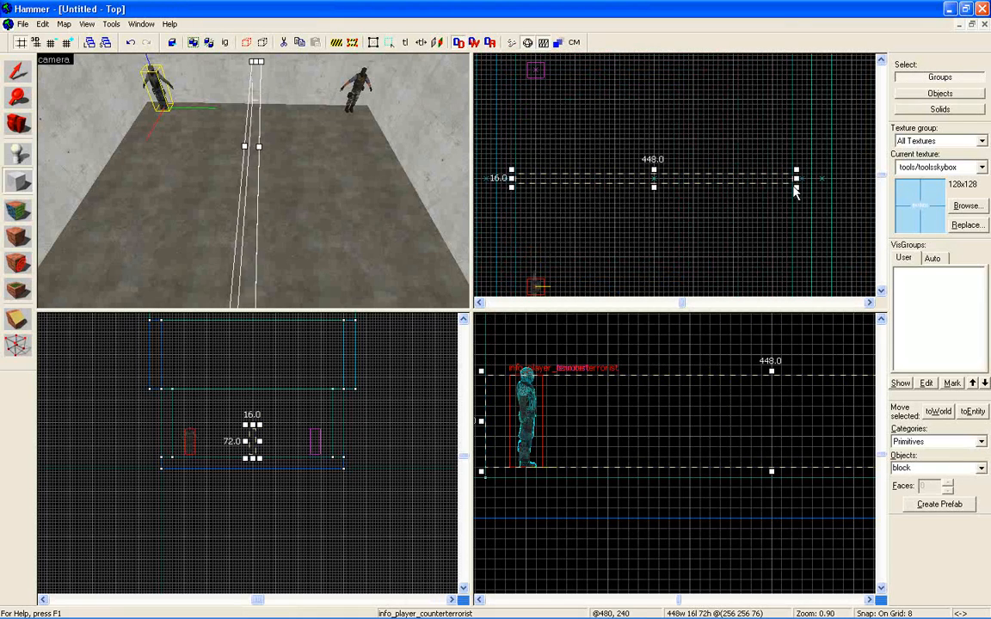
Extend the dividing block's lower edge down to the floor, making it 80 units high.
key("z")
key("w")
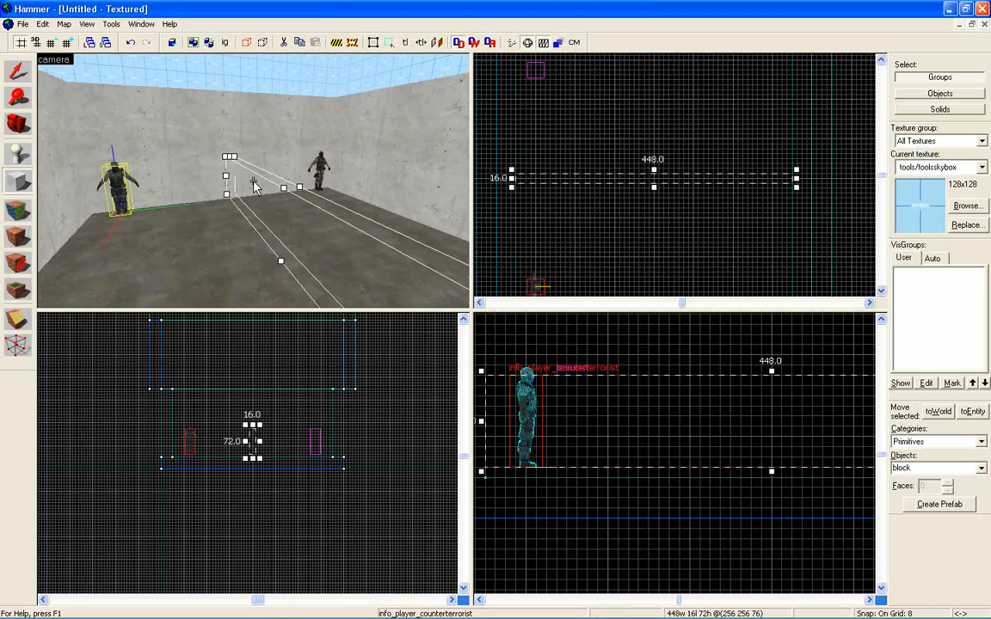
key("w")
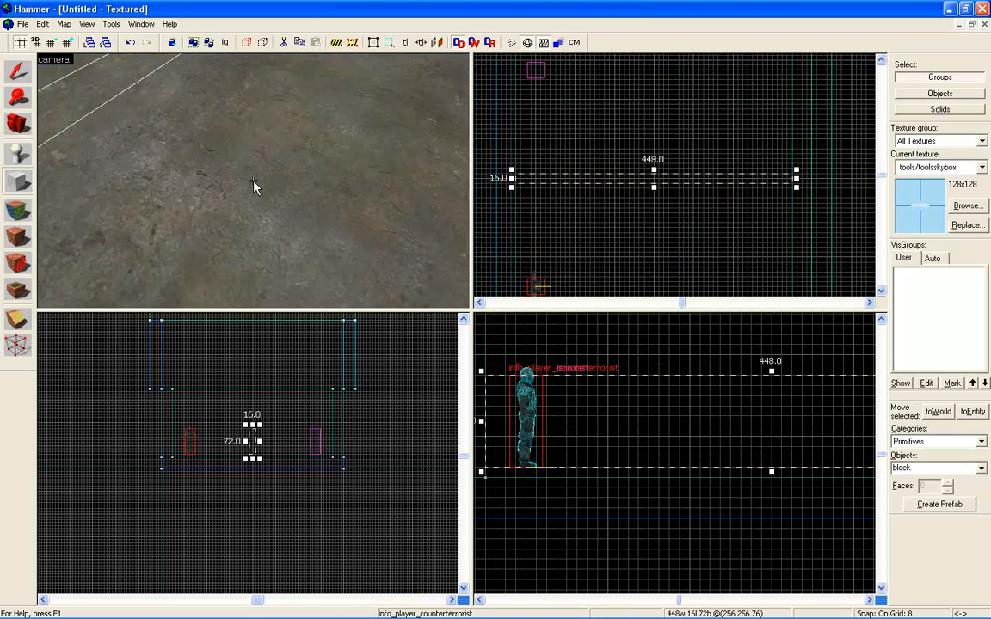
key("w")
key("z")
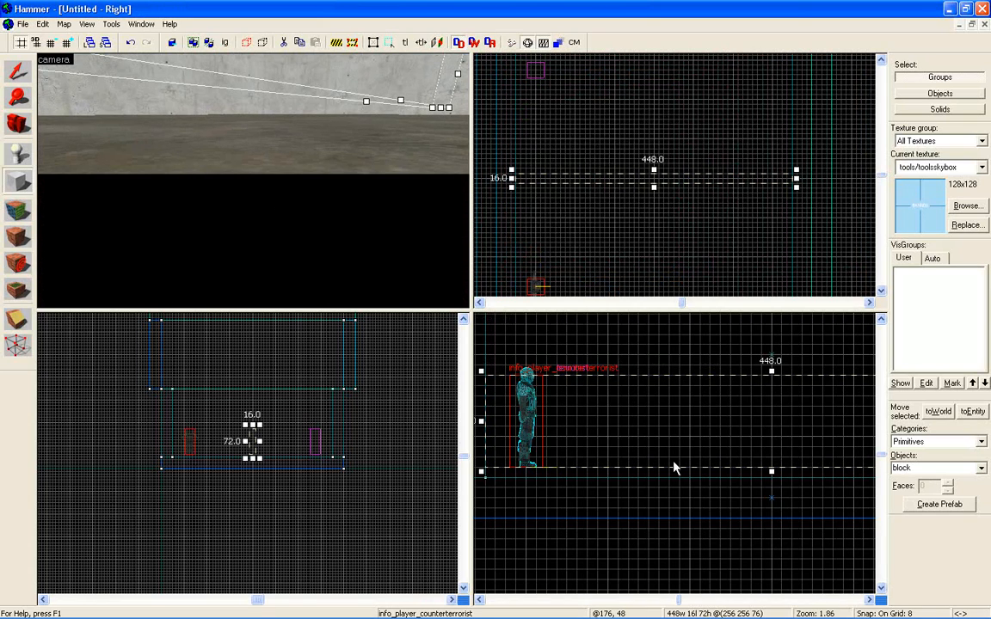
key("z")
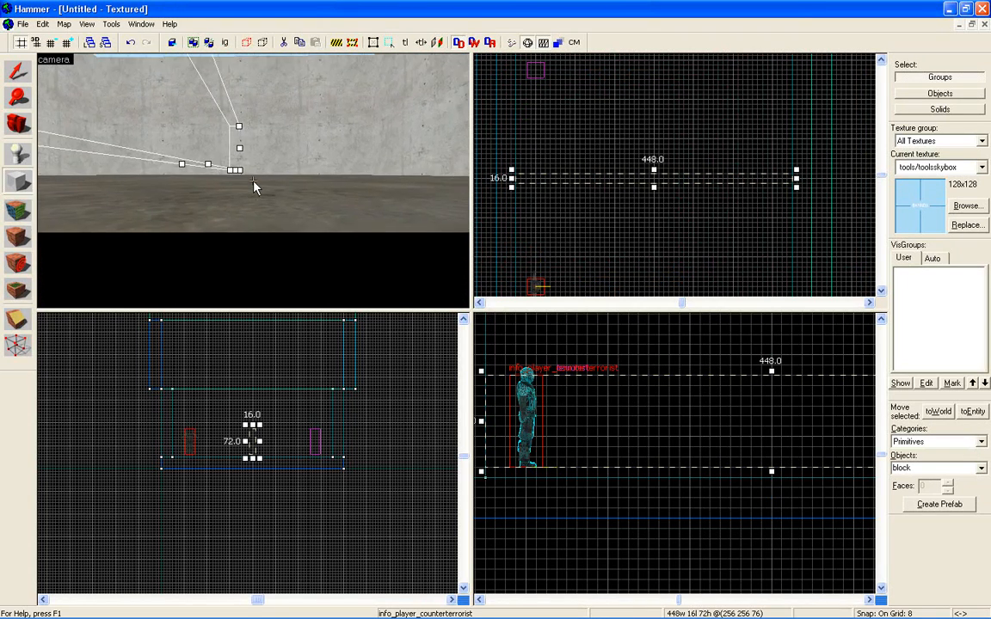
key("w")
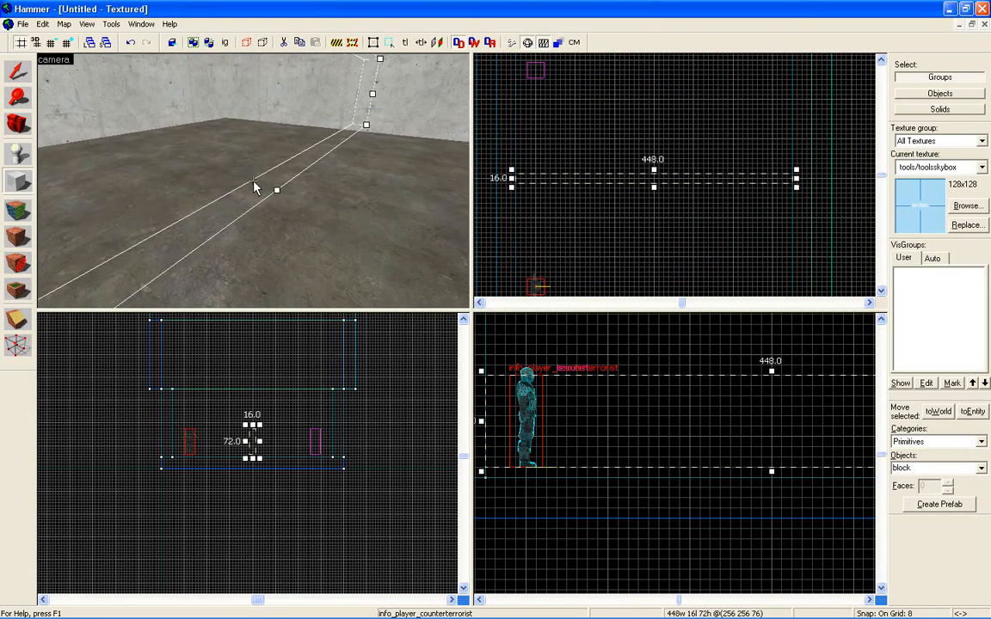
key("z")
left_click_drag(772, 475, 772, 481)
key("z")
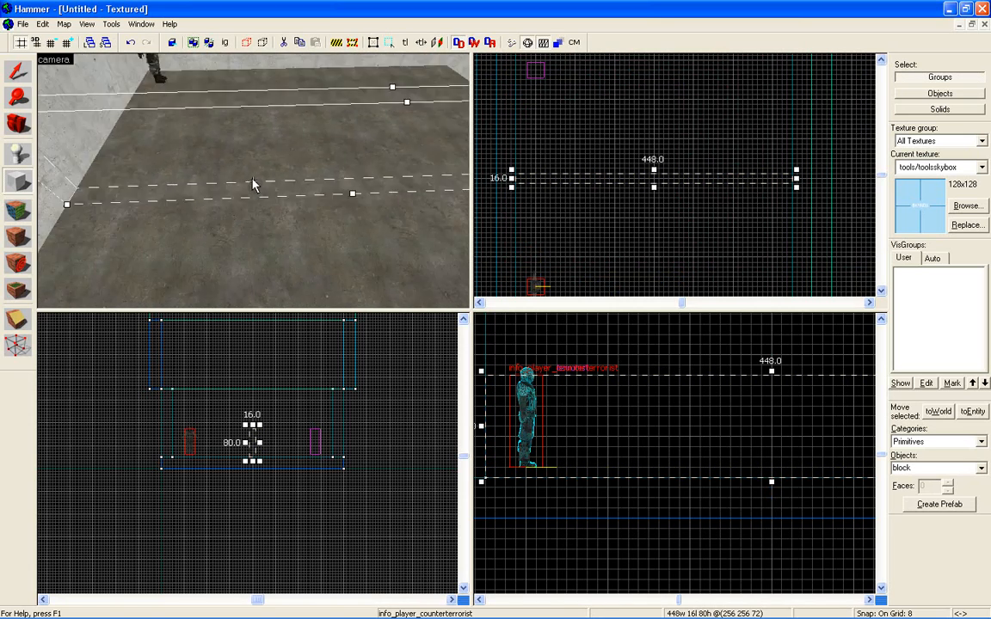
Raise the top of the dividing block so that it is 176 units high.
key("s")
key("w")
key("s")
key("z")
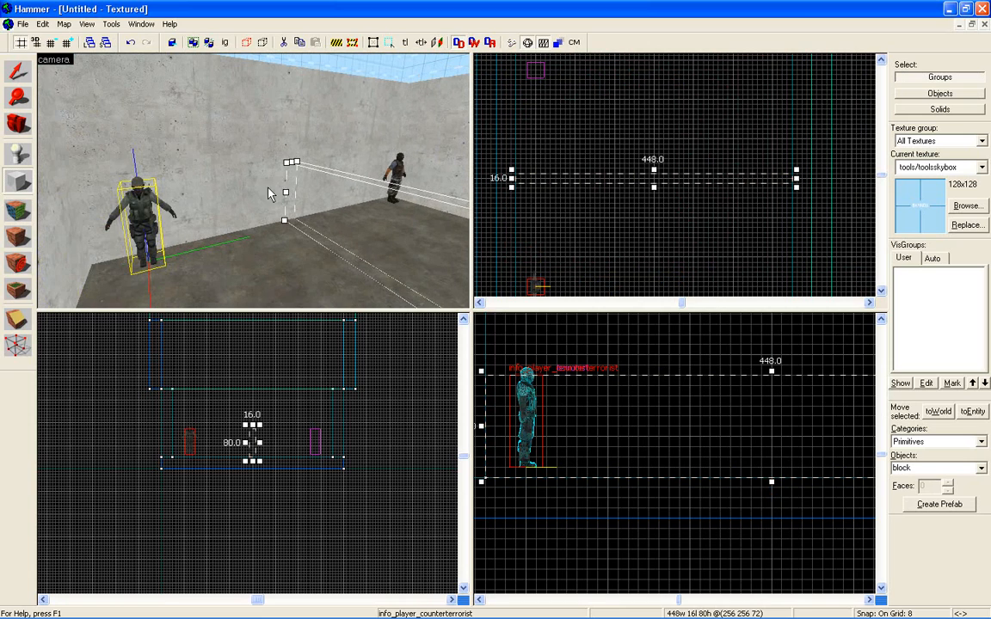
scroll(780, 400, "down", 2)
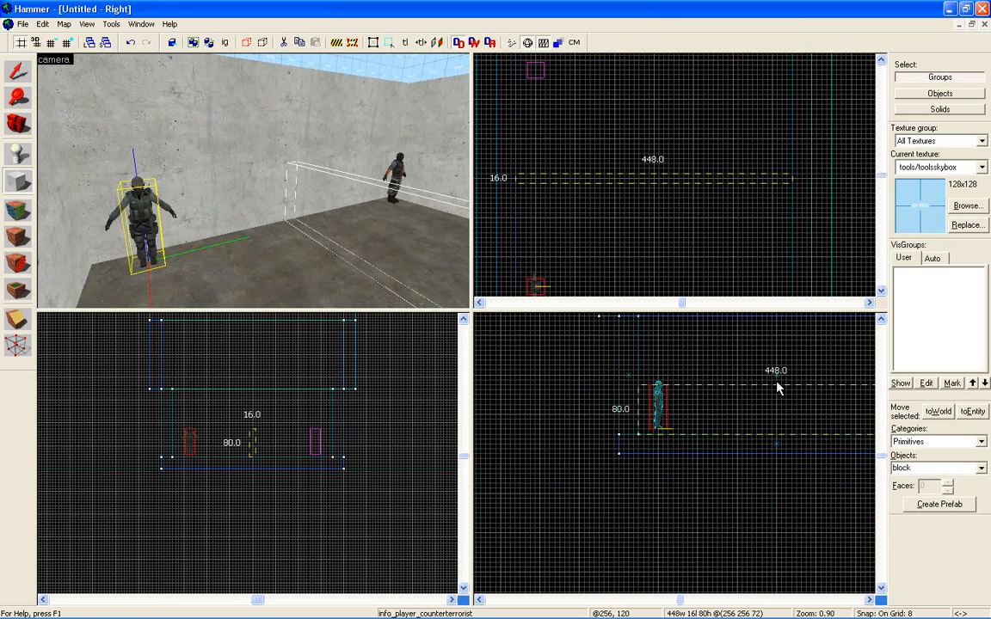
left_click_drag(776, 387, 776, 325)
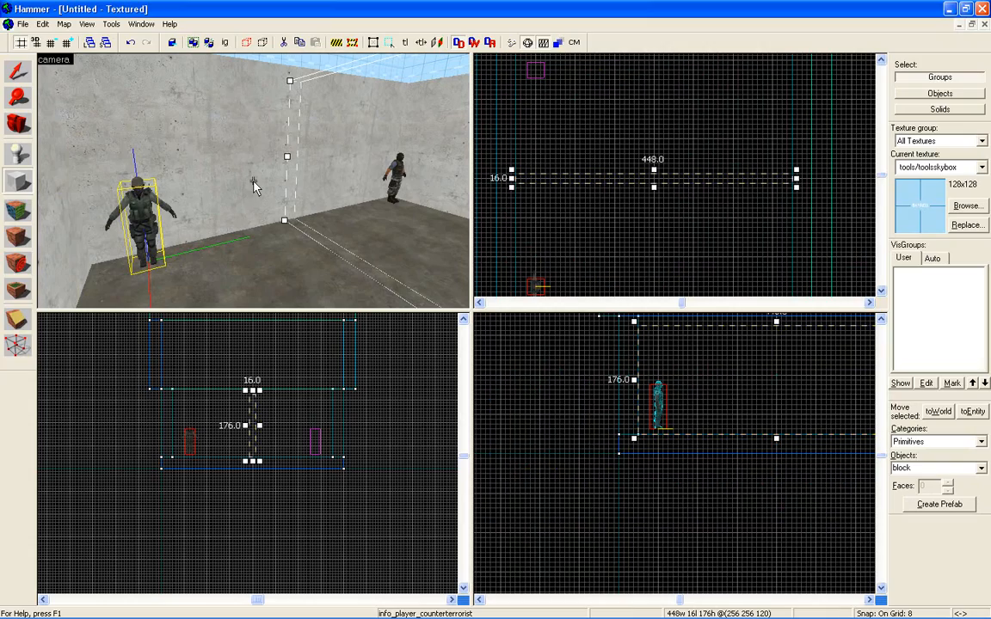
Check the divider against the room walls in the 3D view and lower its top to a height of 168 units.
key("z")
key("d")
key("s")
key("d")
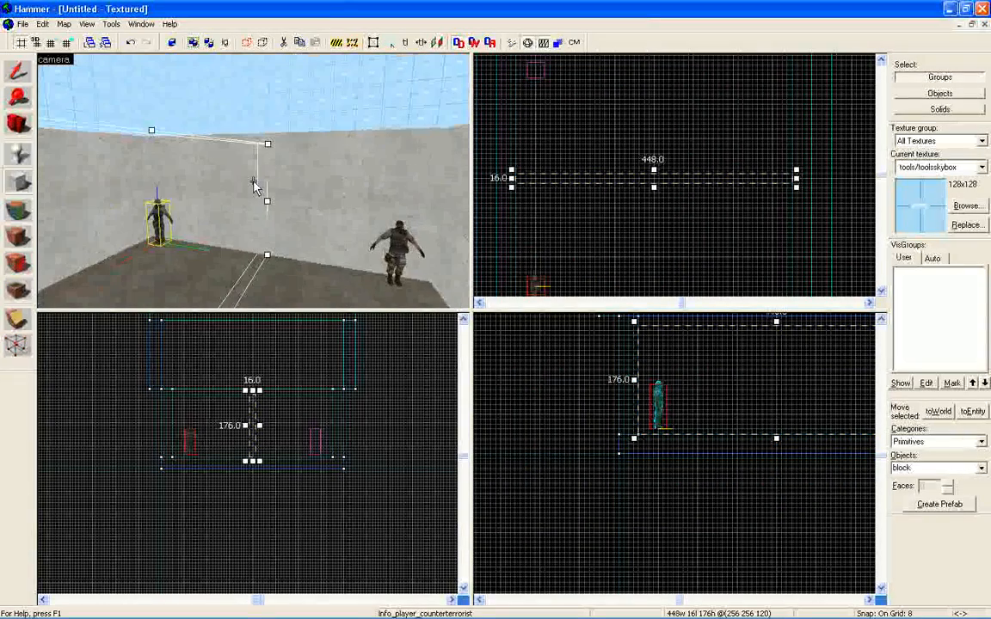
key("a")
key("z")
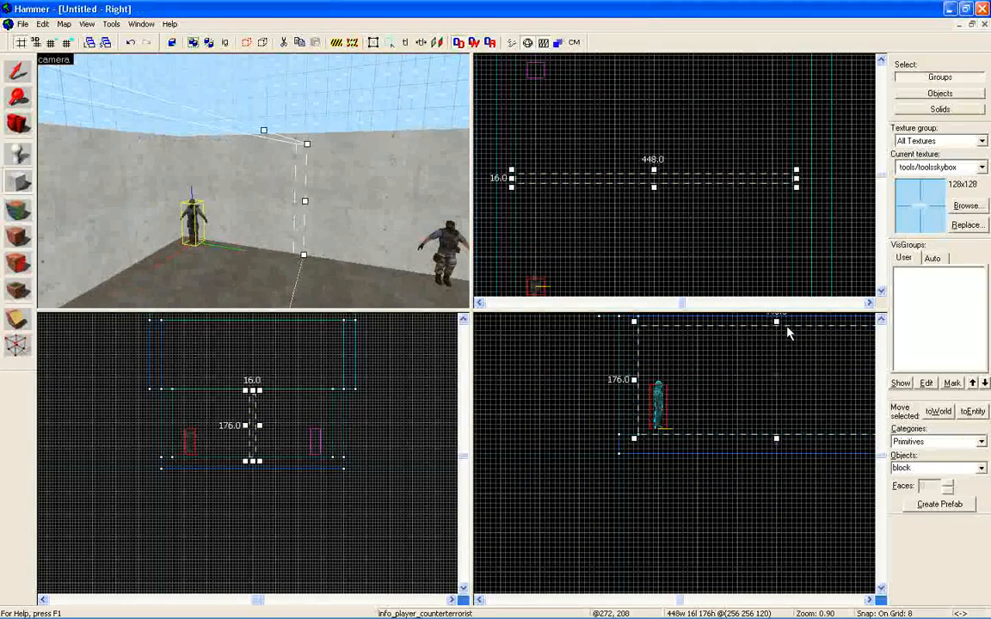
left_click_drag(777, 324, 777, 330)
key("a")
key("z")
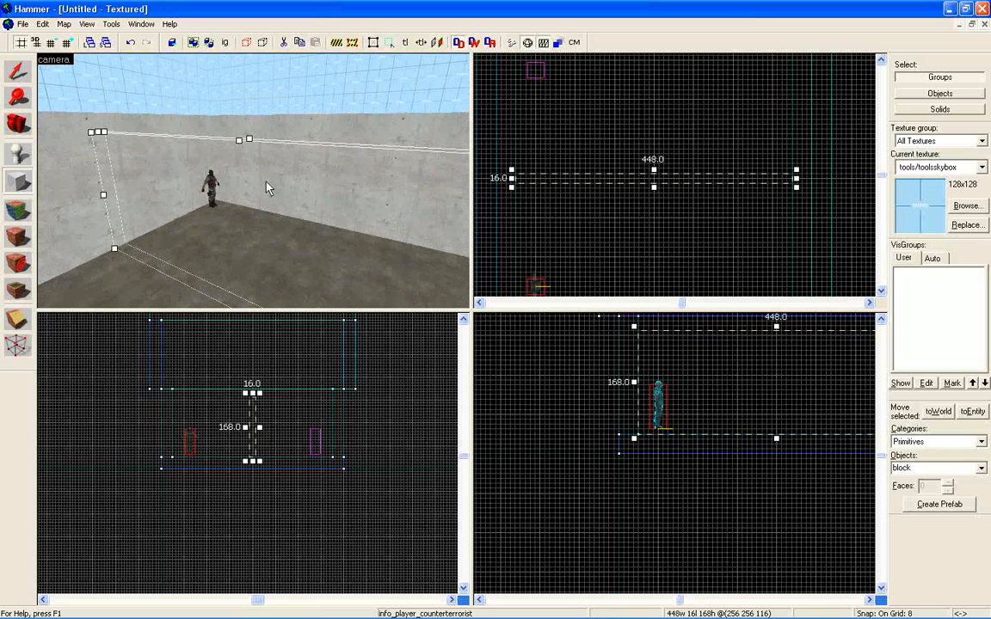
Open the texture browser, filter the textures by "window" and replace that filter with "glass".
left_click(965, 206)
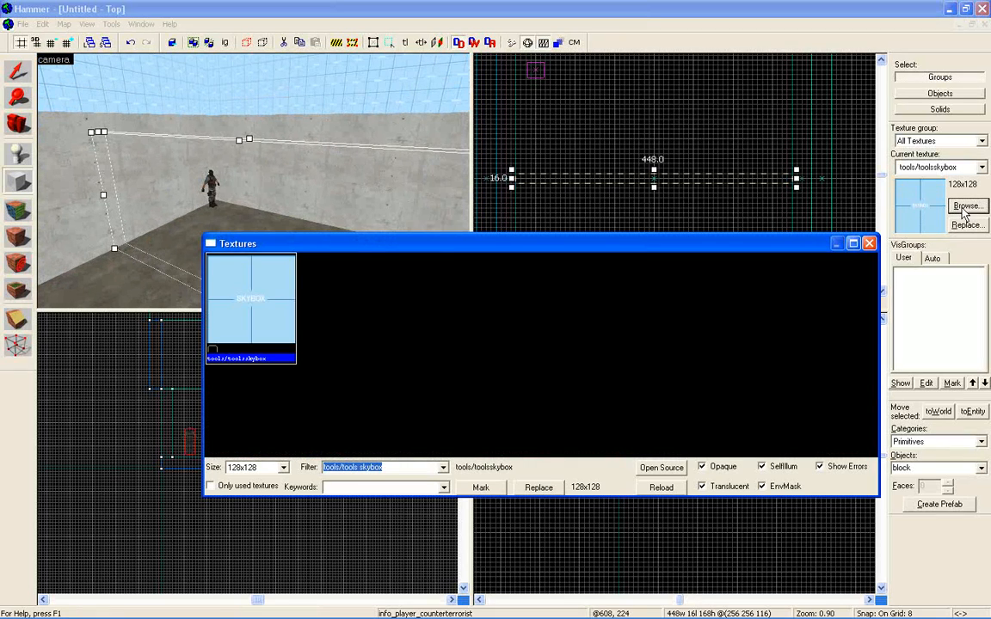
key("BackSpace")
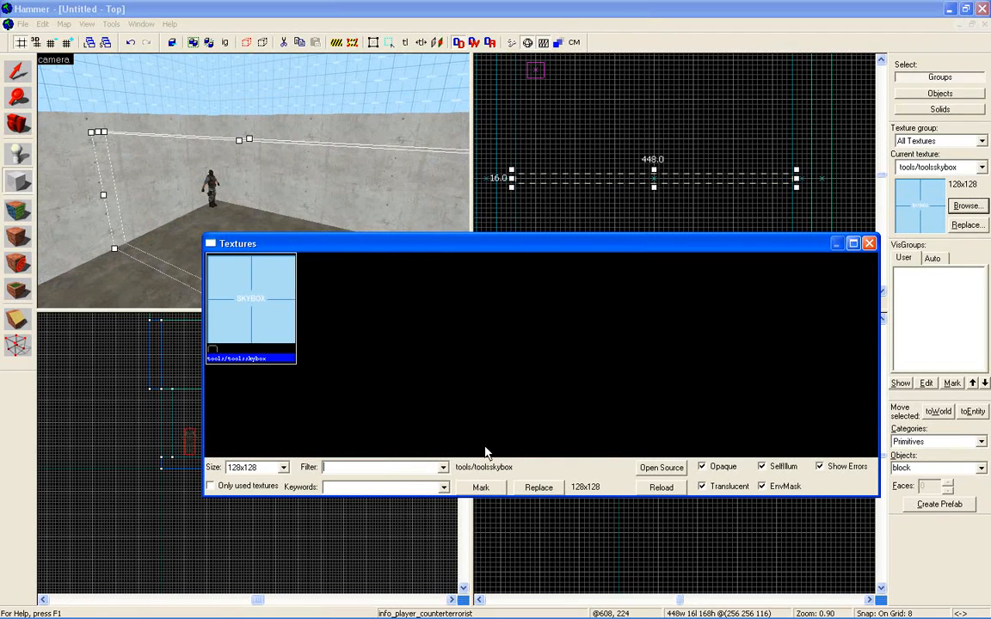
type("wind")
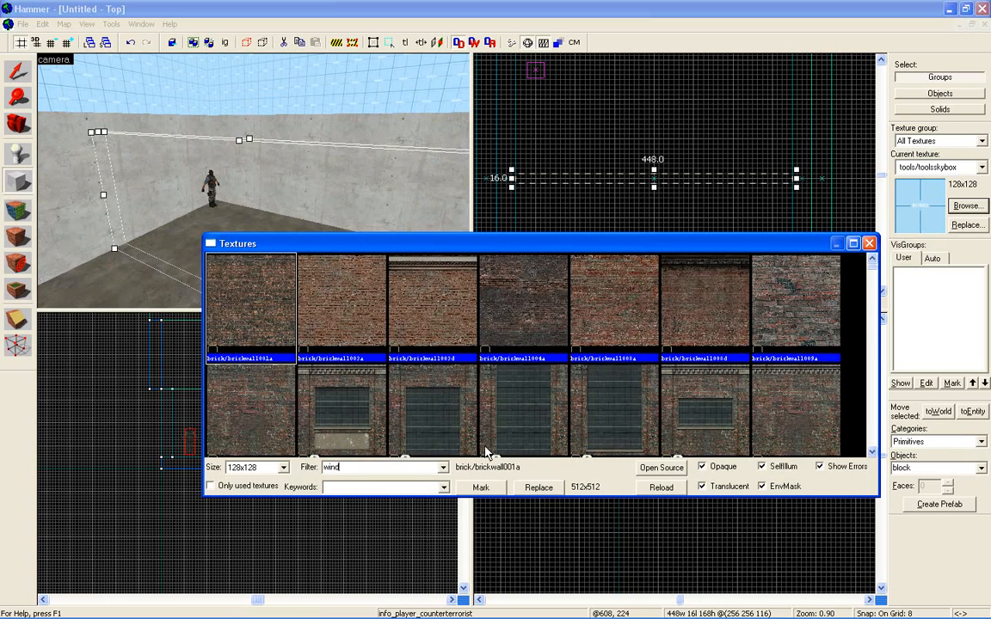
type("ow")
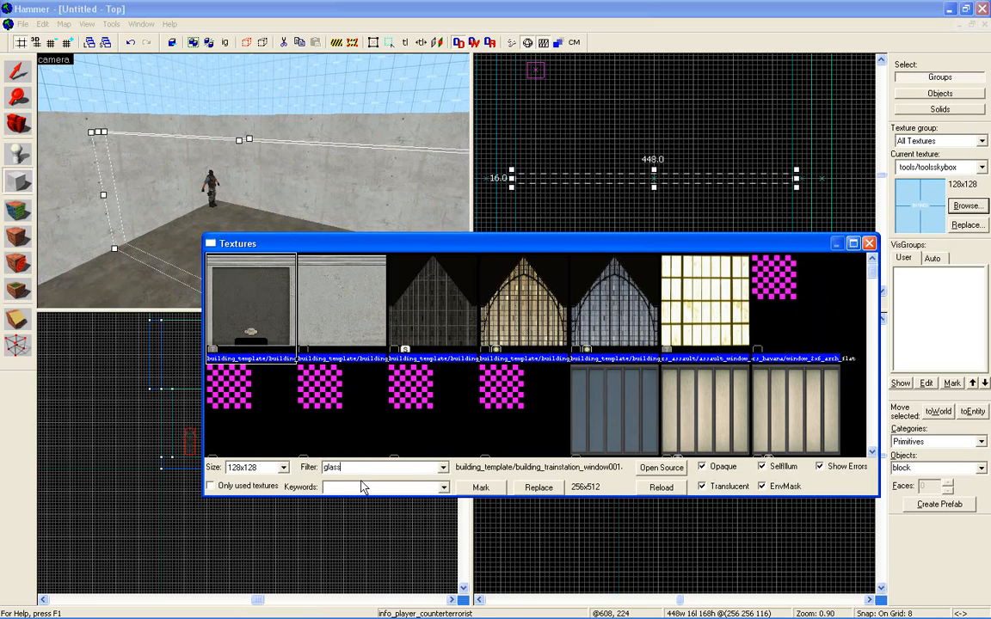
Look through the textures matching "glass" for a see-through window texture that suits the dividing wall.
left_click(422, 406)
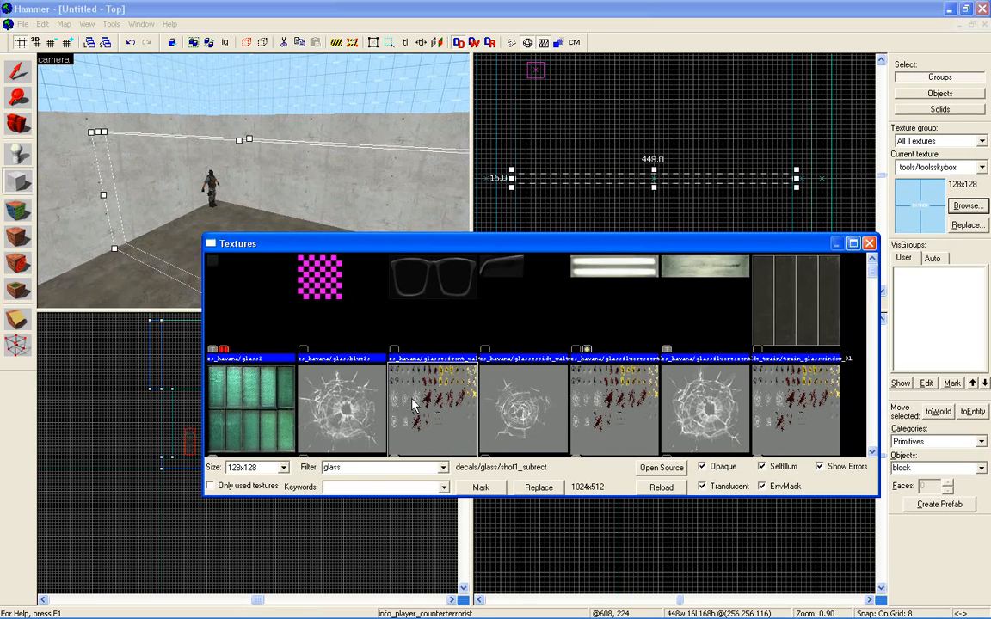
scroll(445, 417, "down", 5)
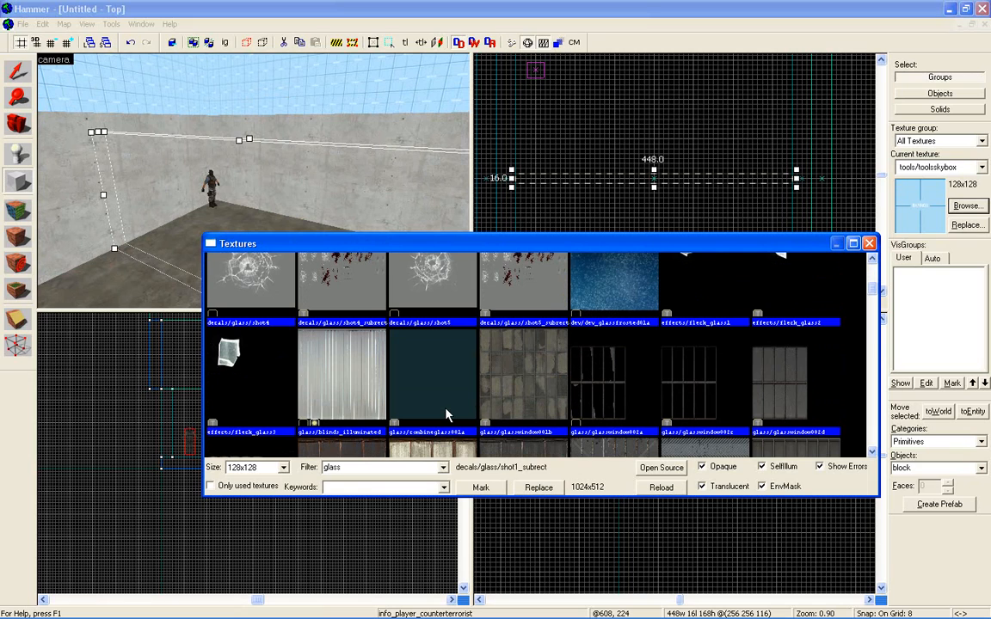
scroll(446, 406, "down", 1)
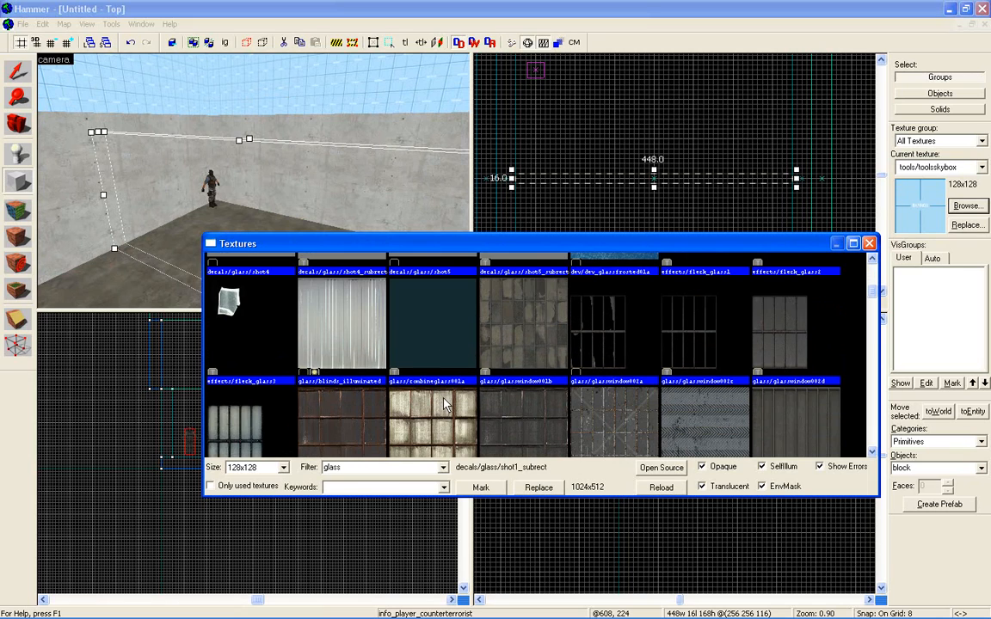
scroll(445, 406, "down", 1)
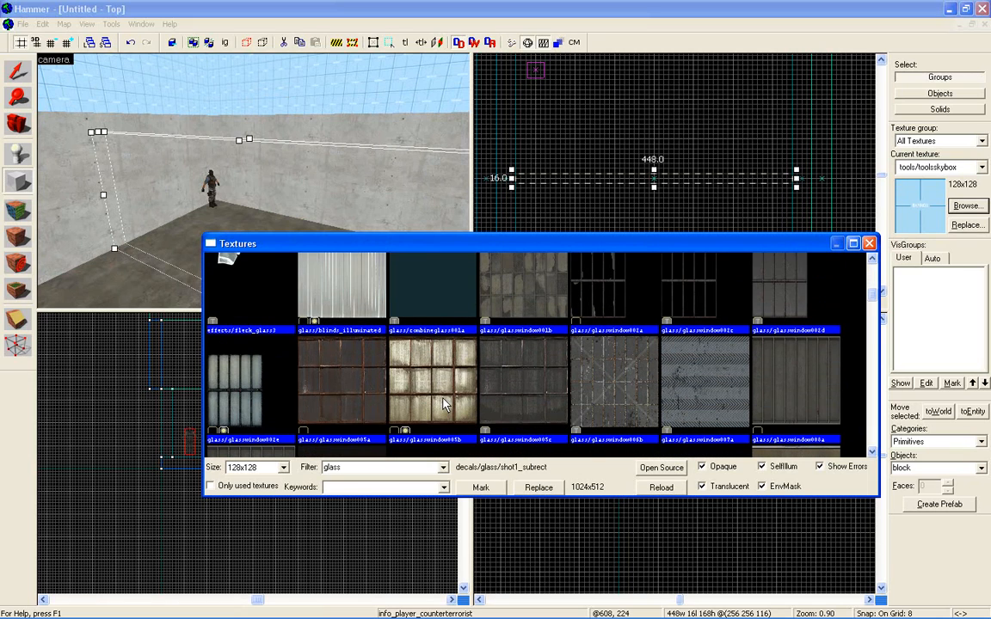
scroll(445, 406, "down", 5)
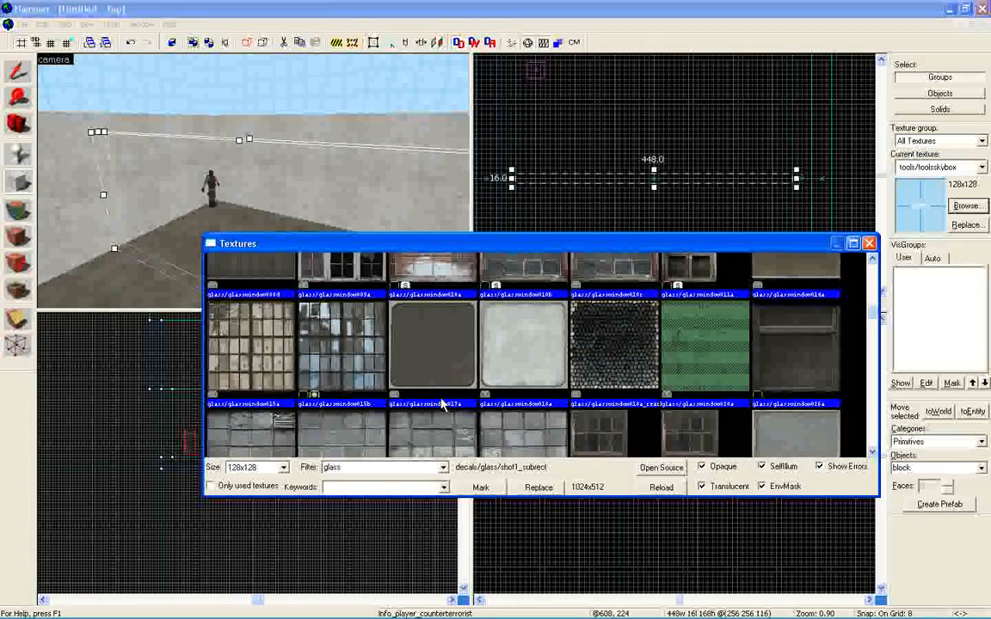
scroll(441, 404, "down", 10)
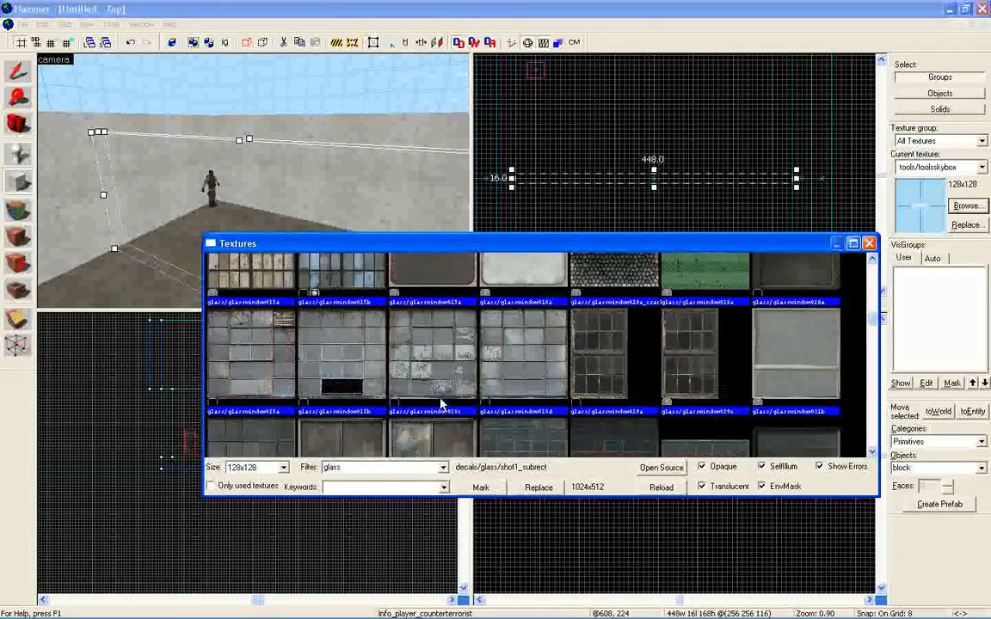
scroll(441, 405, "down", 8)
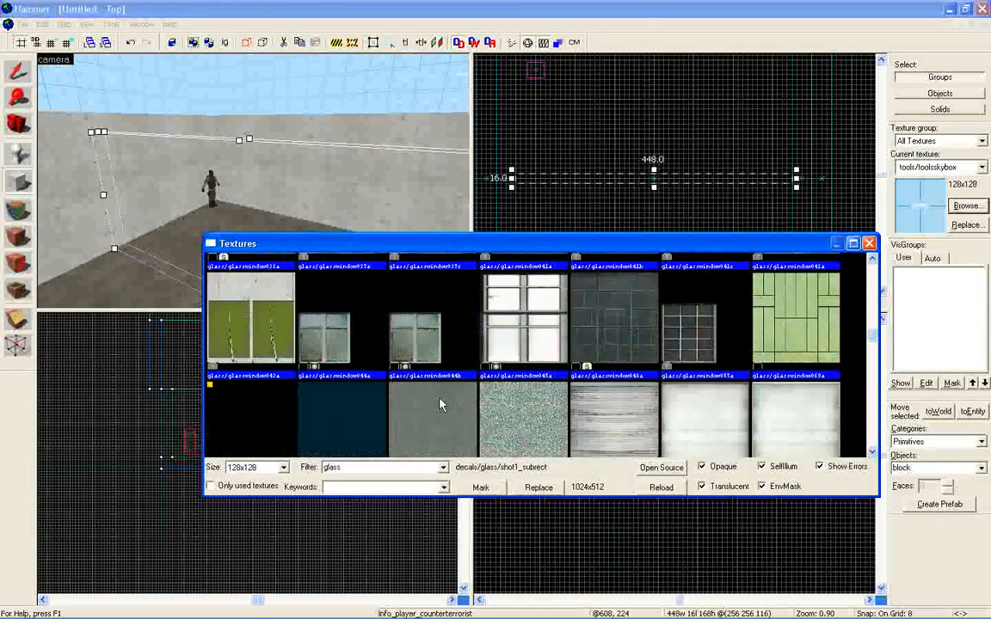
scroll(441, 404, "down", 8)
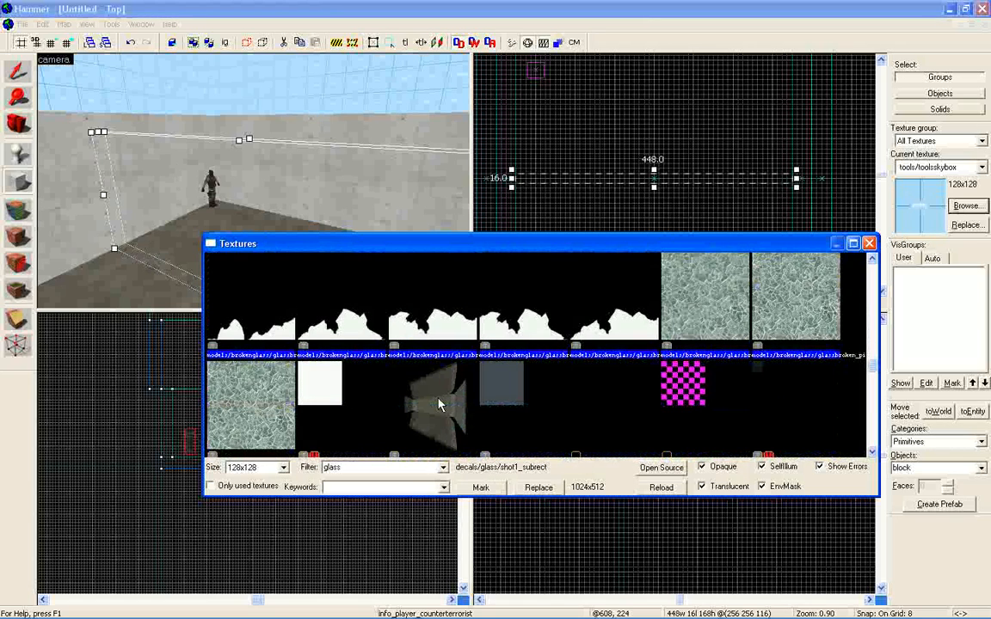
scroll(471, 404, "down", 2)
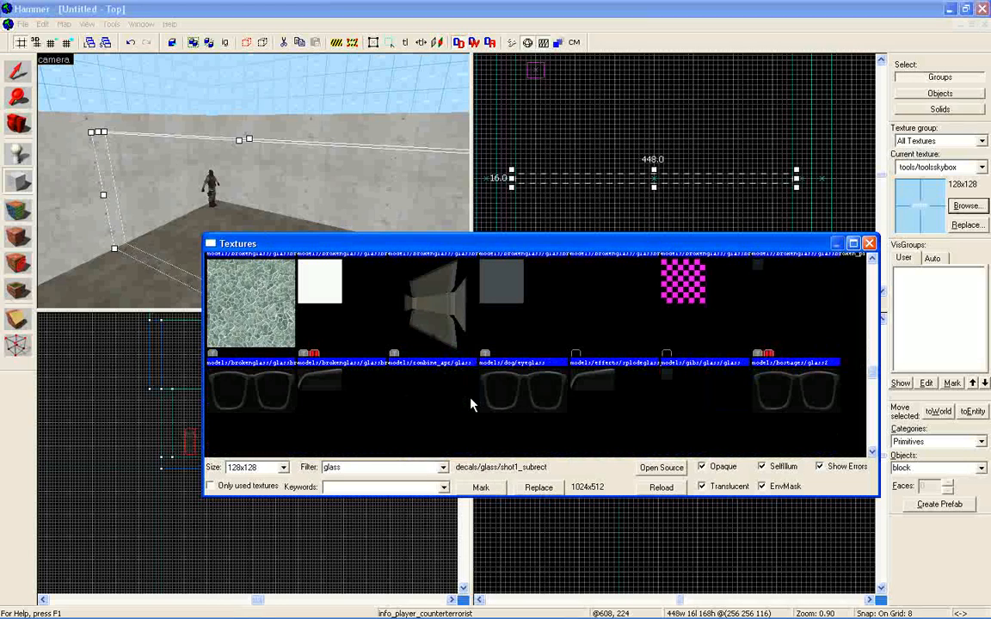
scroll(471, 405, "down", 6)
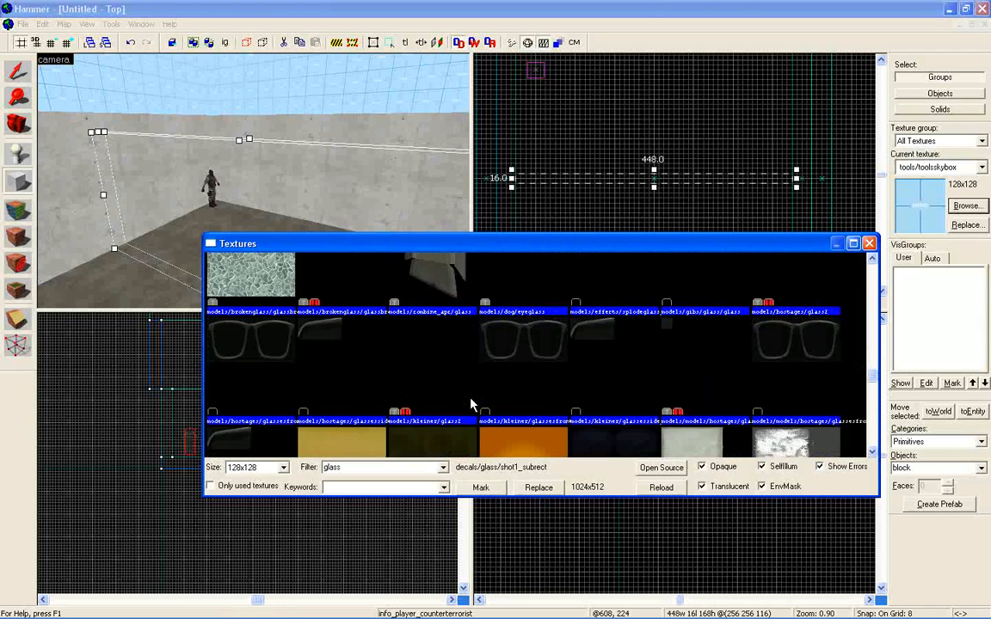
scroll(471, 404, "down", 3)
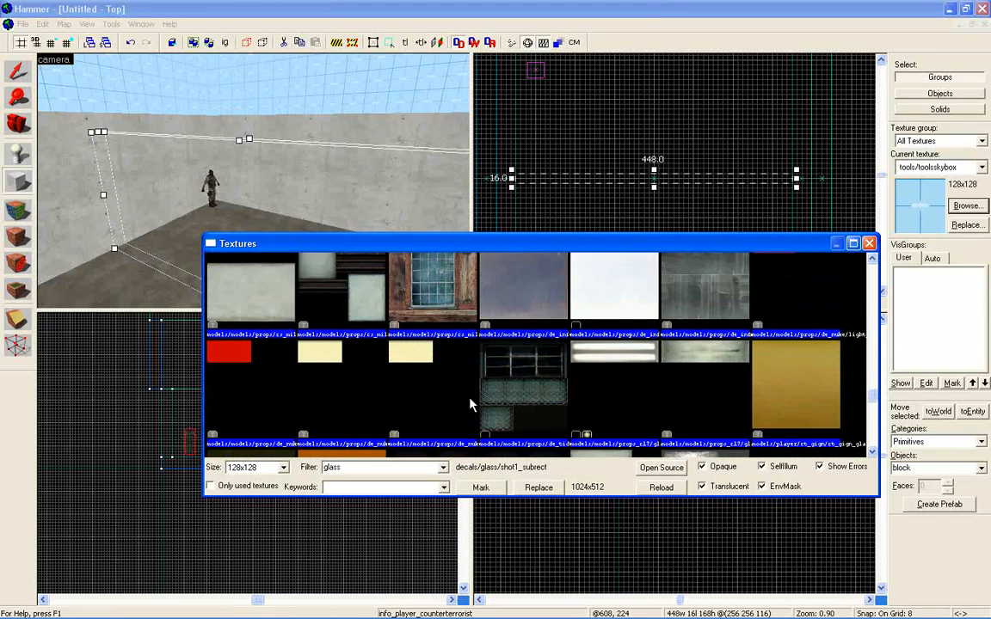
scroll(471, 404, "down", 2)
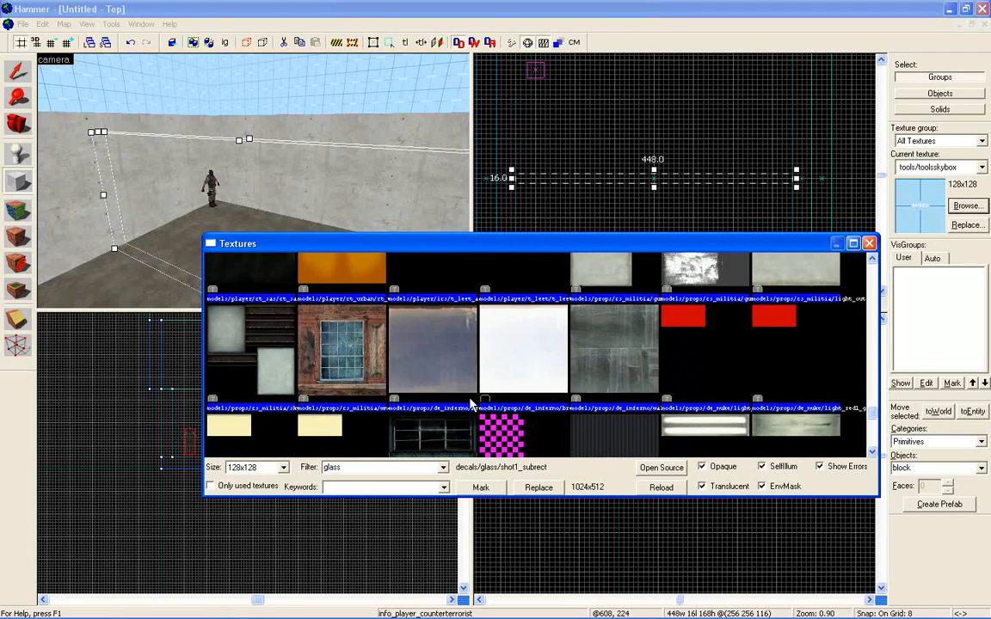
scroll(471, 405, "down", 3)
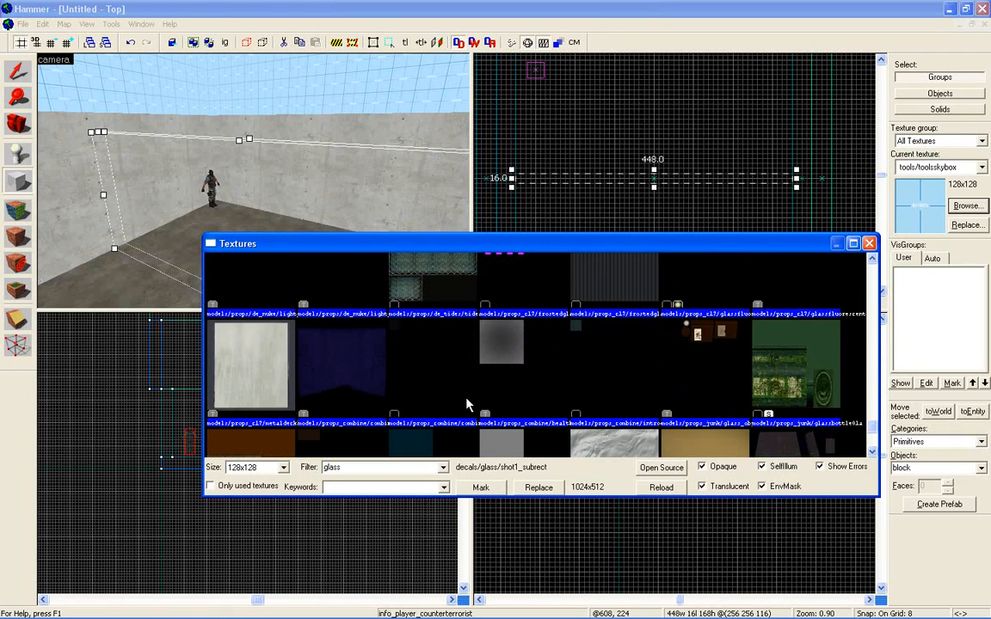
scroll(465, 404, "down", 3)
Choose the glass/glasswindow017a texture and create the dividing block with it.
scroll(462, 405, "up", 3)
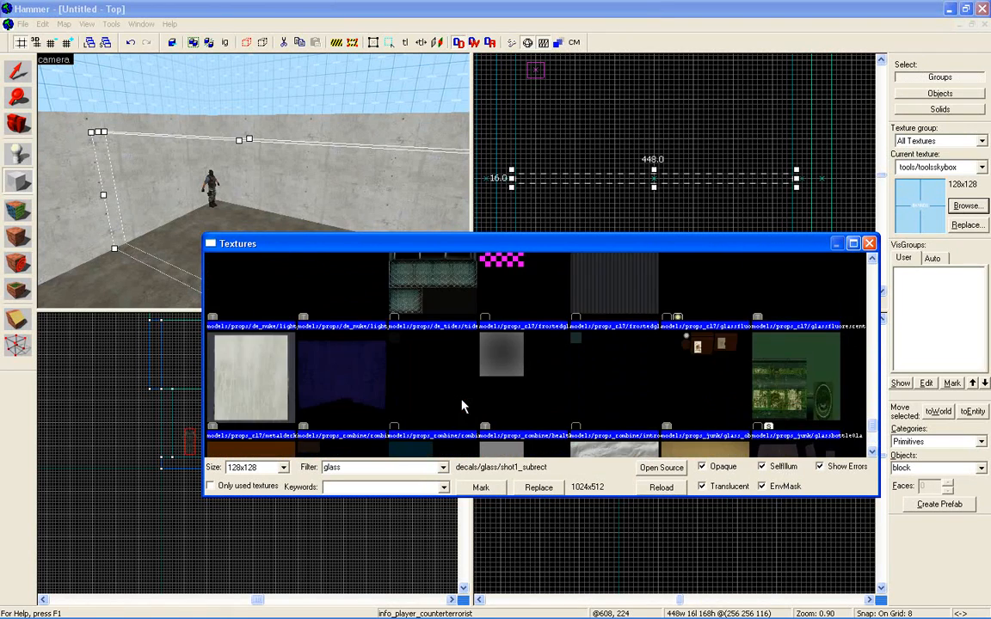
scroll(463, 406, "up", 5)
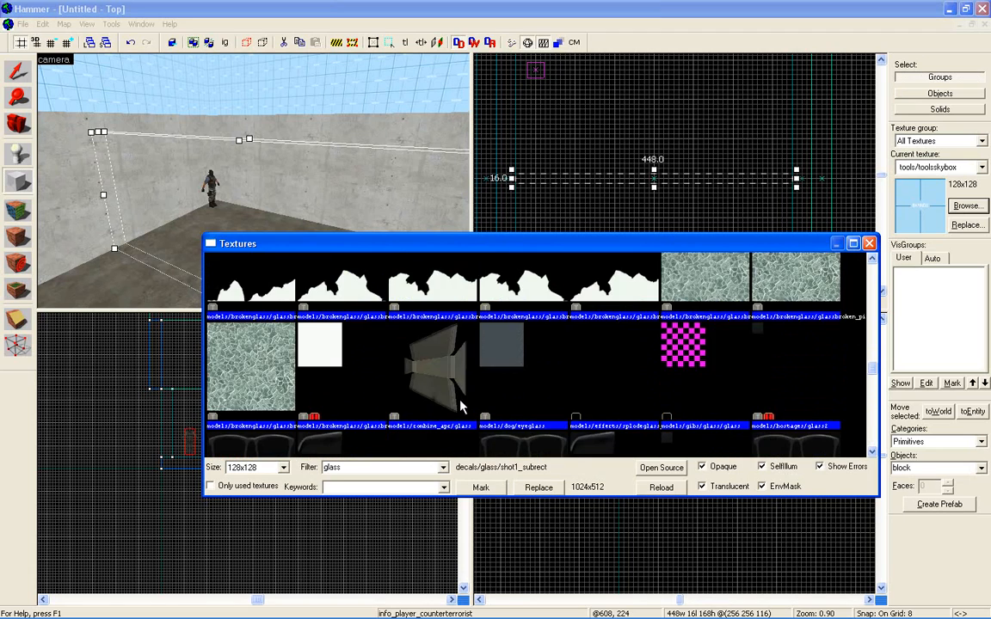
scroll(461, 407, "up", 8)
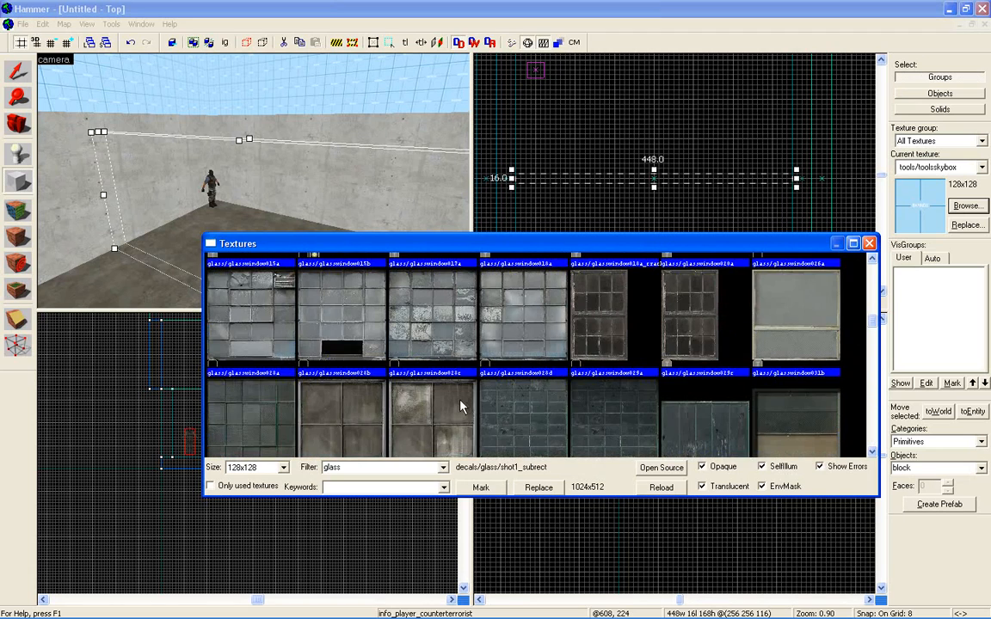
scroll(462, 405, "up", 3)
double_click(462, 405)
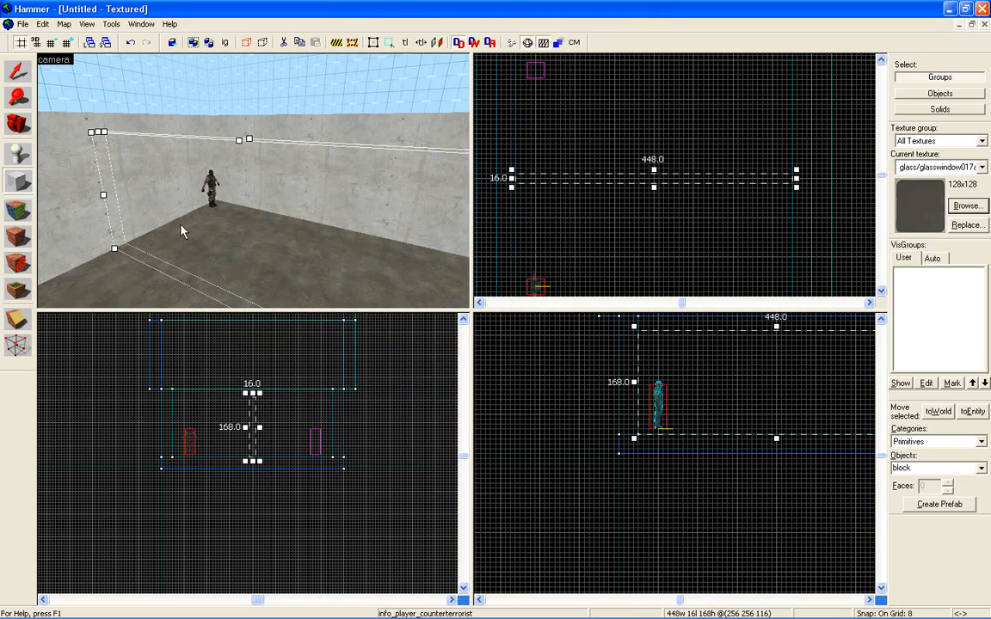
key("Return")
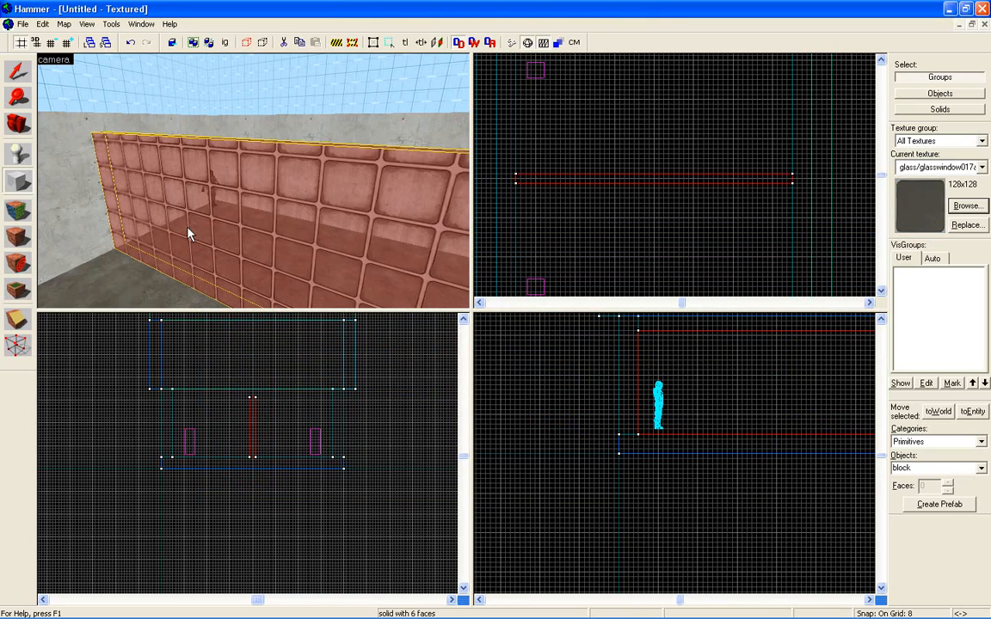
Inspect the glass wall in the 3D view, open its faces in the Face Edit Sheet and set the texture shift to X 2, Y 13.
key("z")
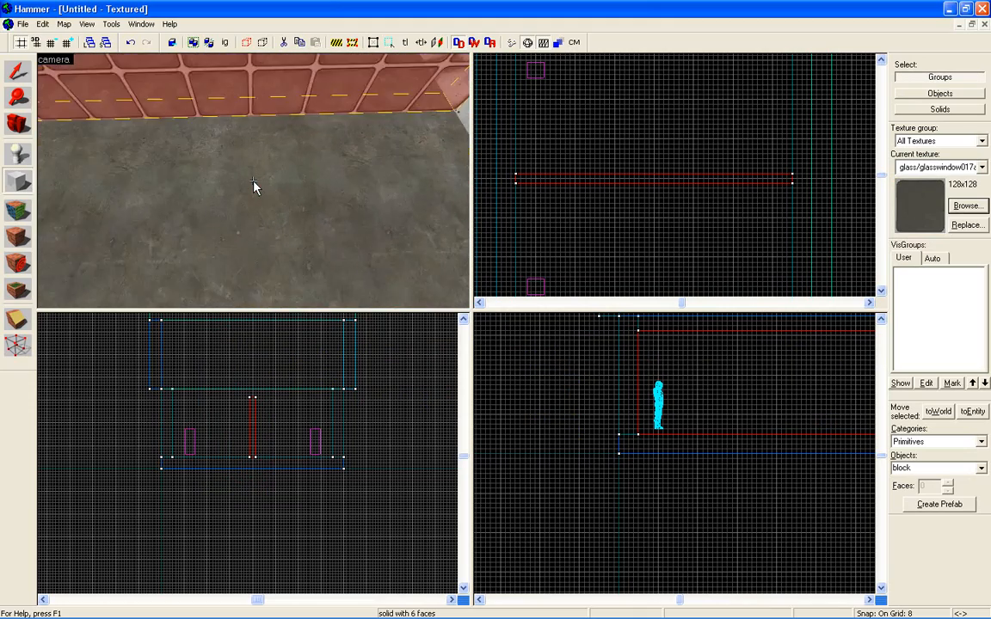
key("w")
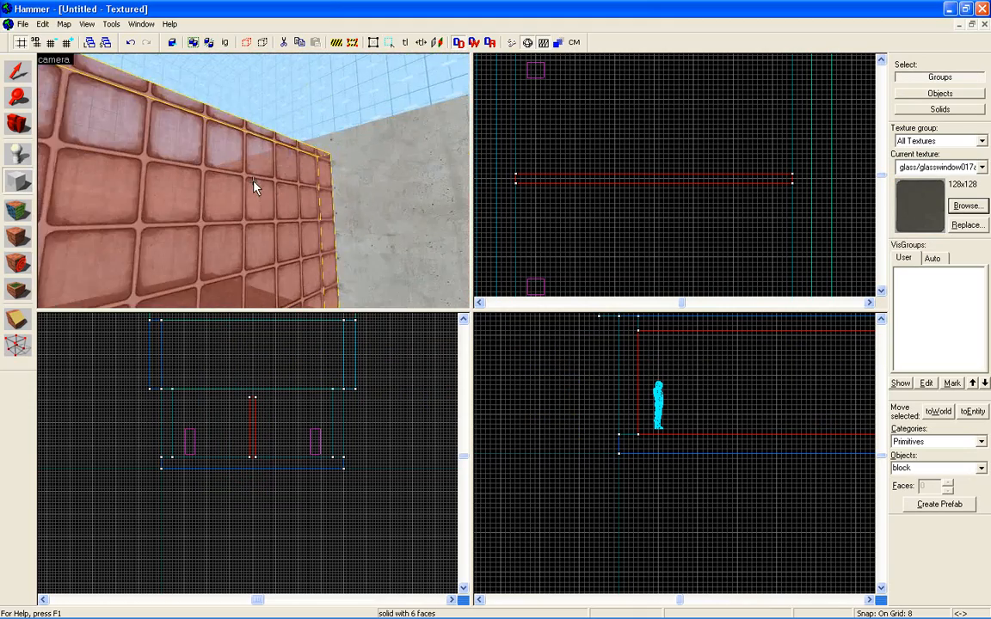
key("s")
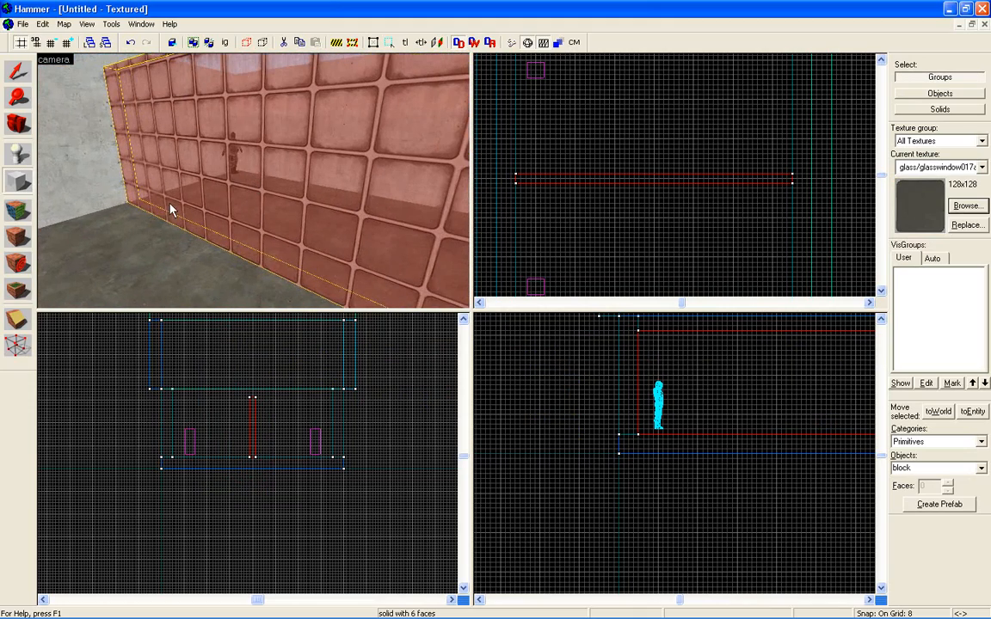
left_click(19, 212)
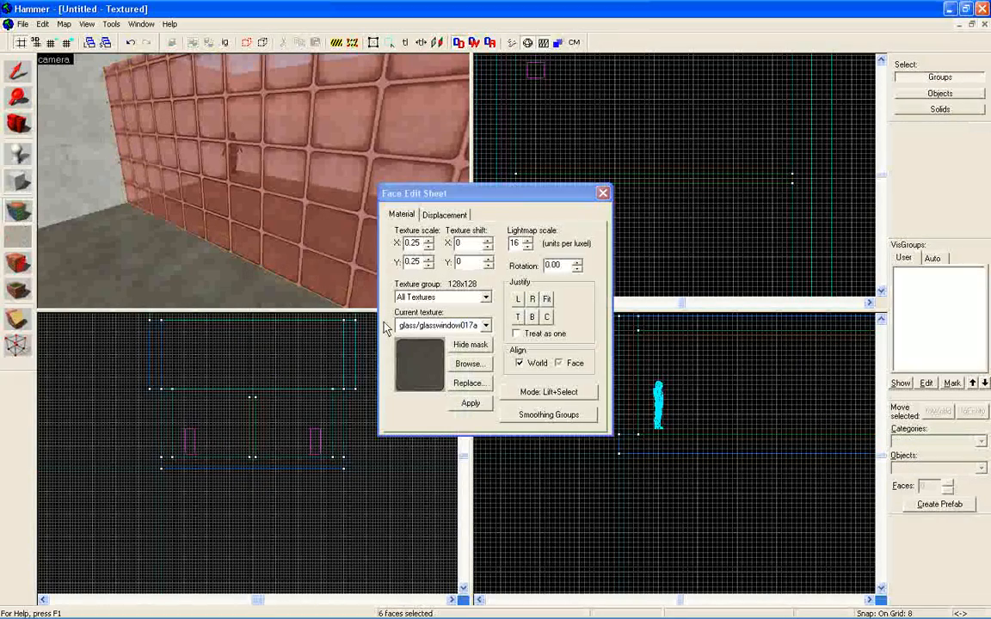
left_click(438, 197)
left_click_drag(439, 197, 484, 213)
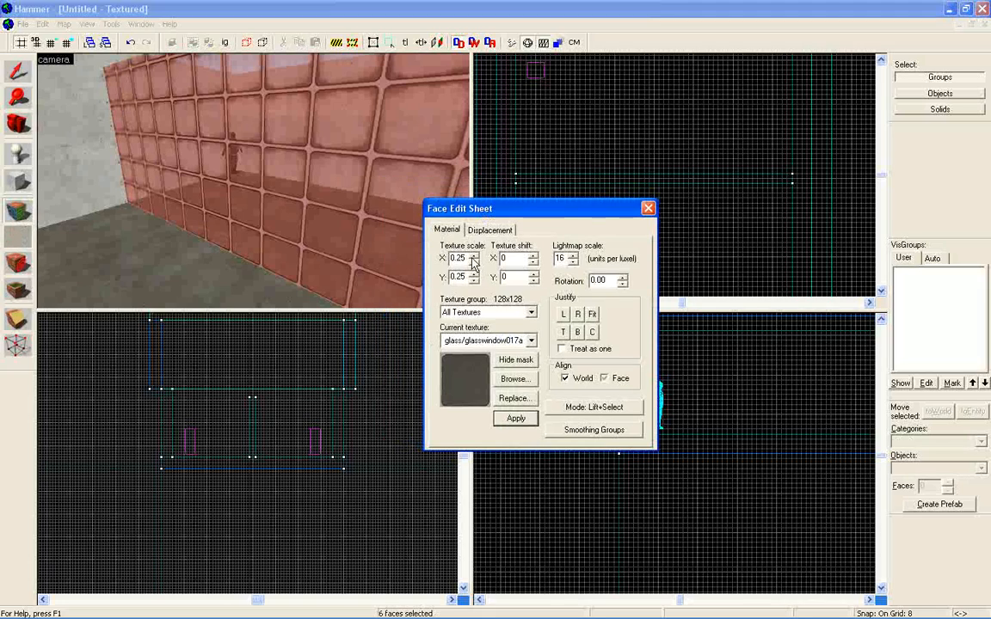
left_click(534, 257)
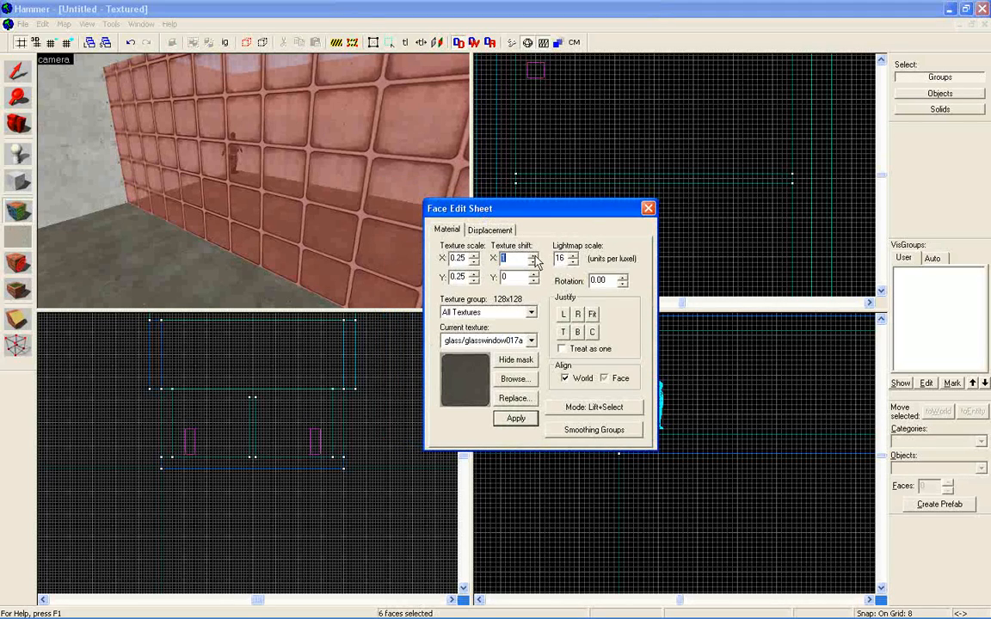
left_click(534, 257)
left_click(531, 276)
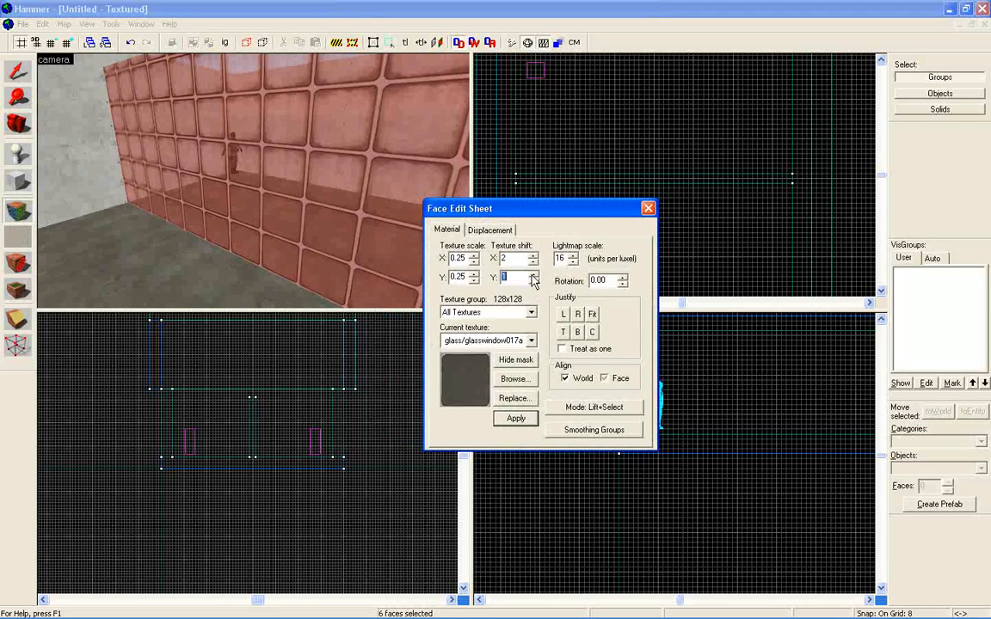
left_click(532, 275)
left_click(533, 275)
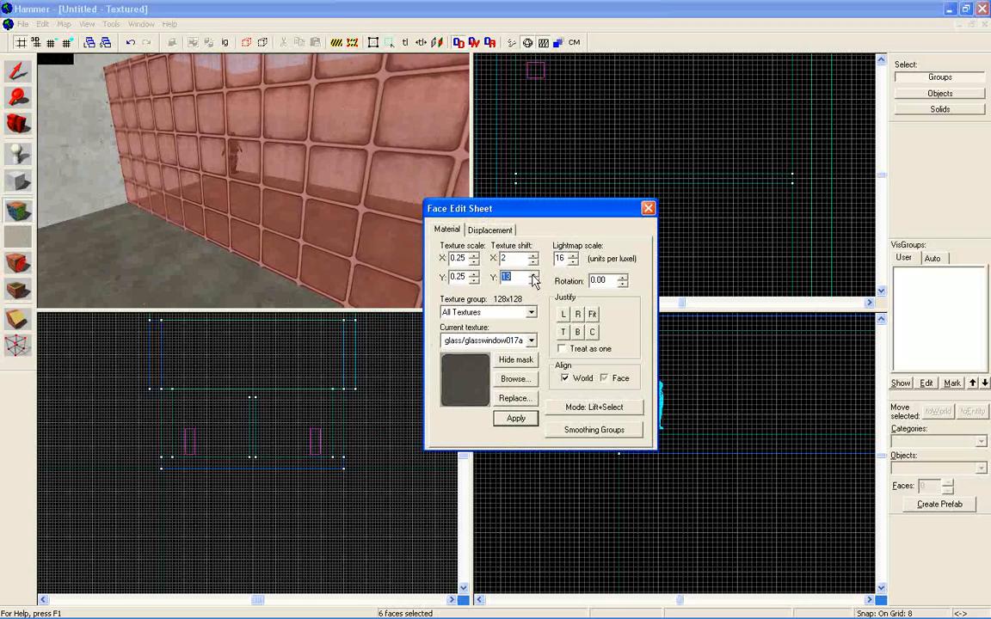
Try a texture scale of 0.35 in X and Y on the glass wall and return both to 0.25.
left_click(474, 273)
left_click(474, 255)
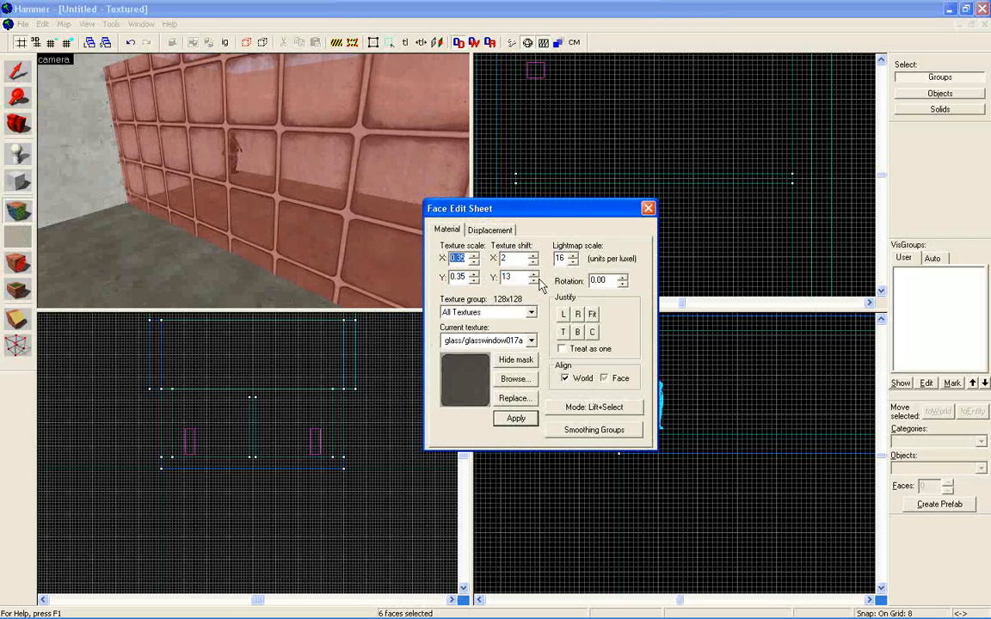
left_click(474, 262)
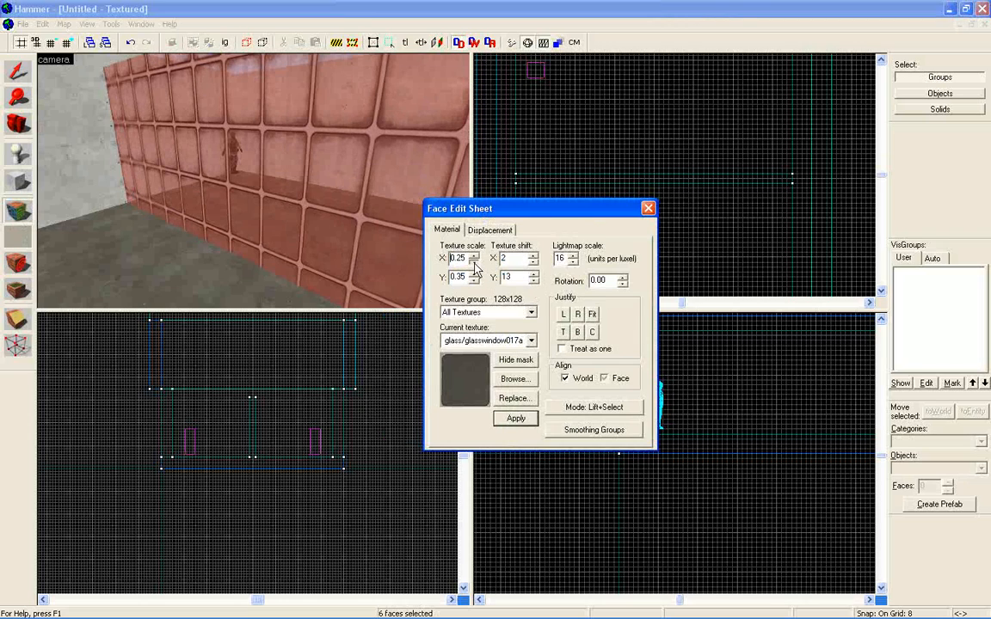
left_click(473, 280)
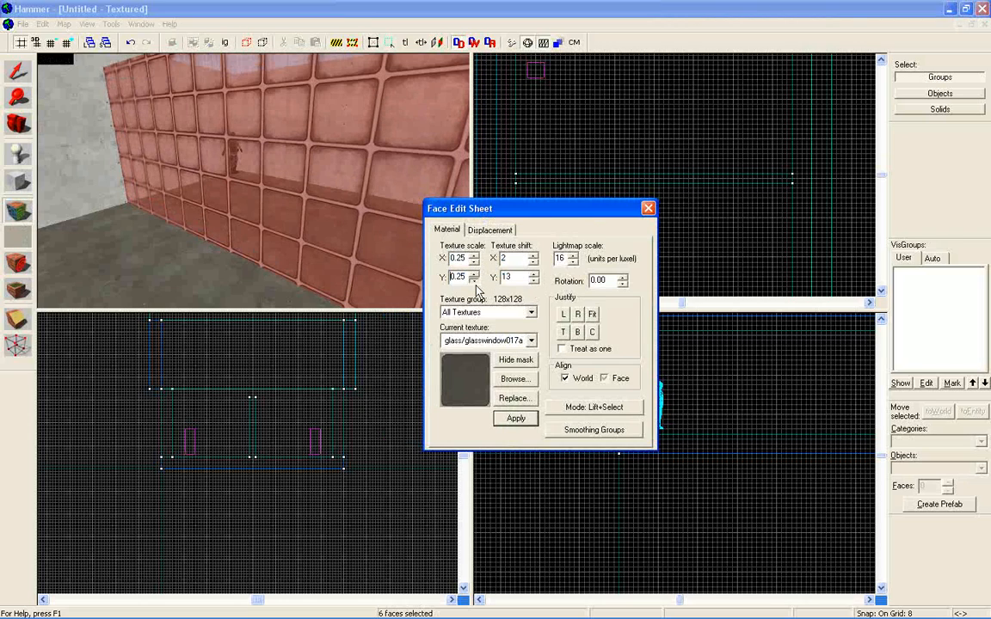
Set the glass wall's X texture scale to 0.35 and its texture shift to X 4, Y 15, and close the Face Edit Sheet.
left_click(473, 256)
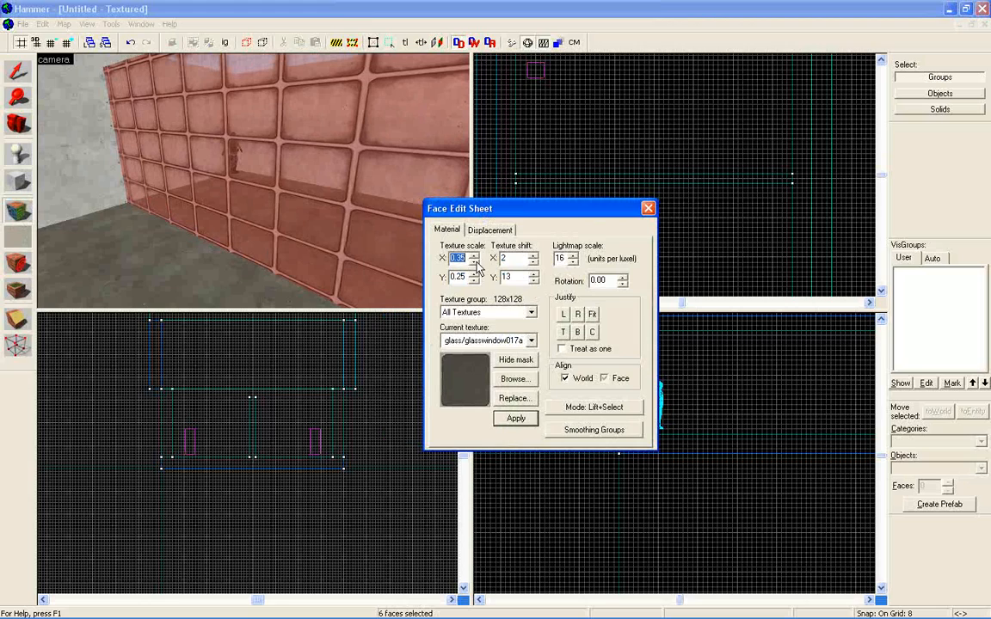
left_click(532, 256)
left_click(532, 257)
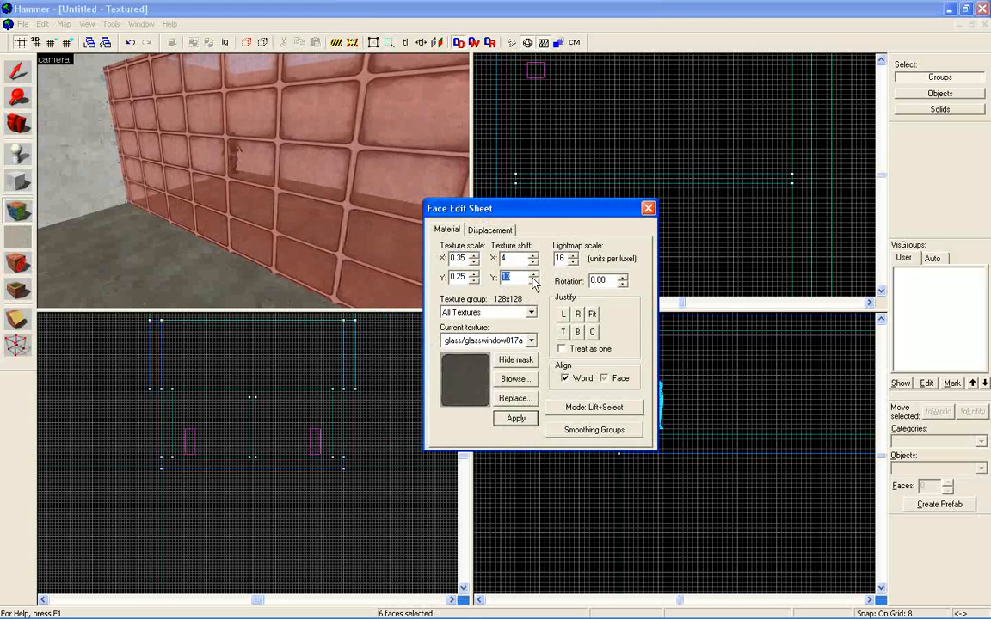
left_click(532, 274)
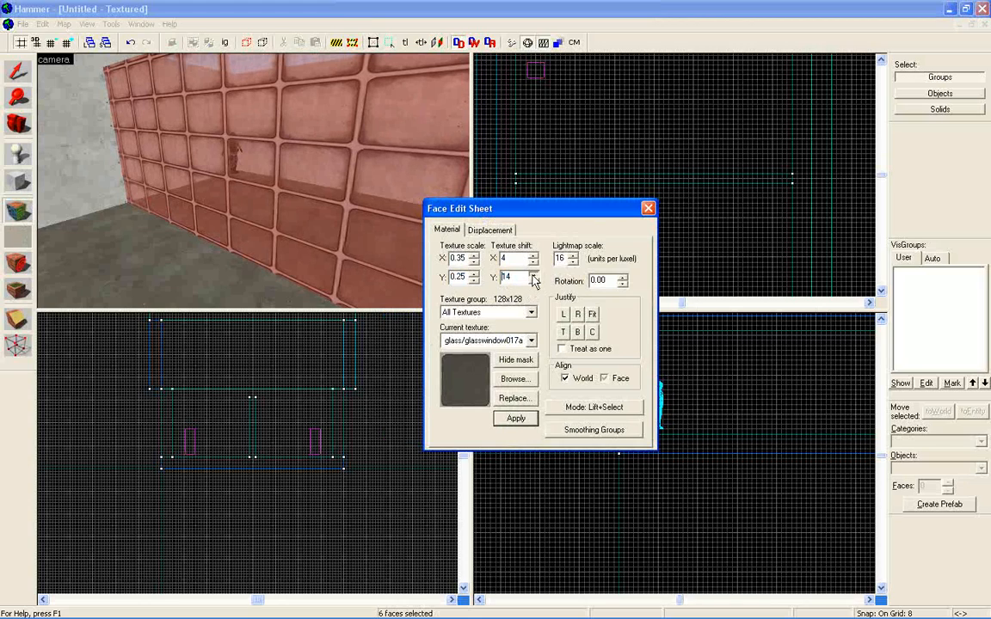
left_click(532, 275)
left_click(532, 274)
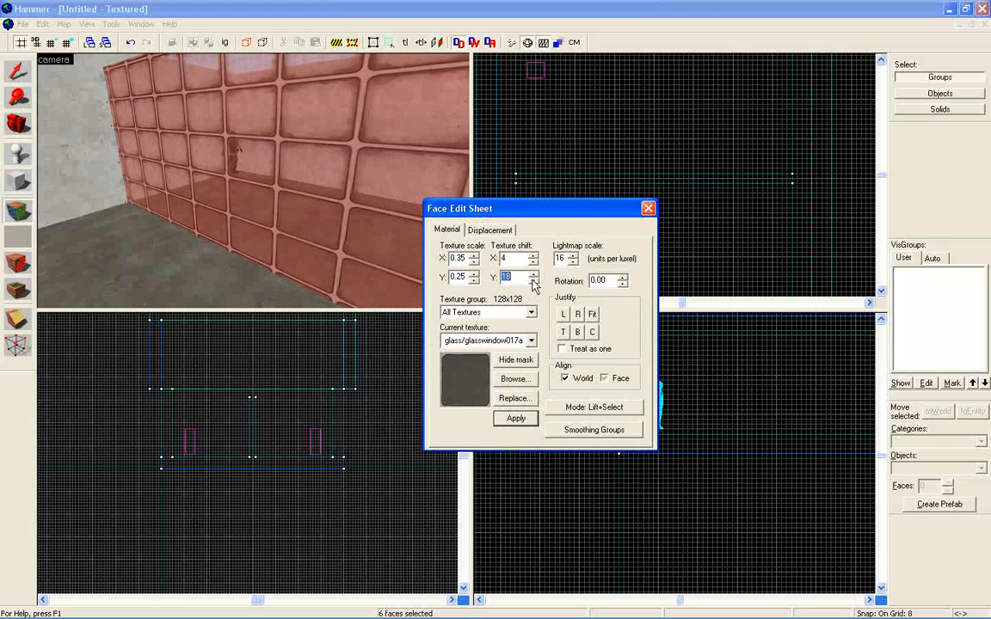
left_click(532, 280)
left_click(532, 281)
left_click(532, 280)
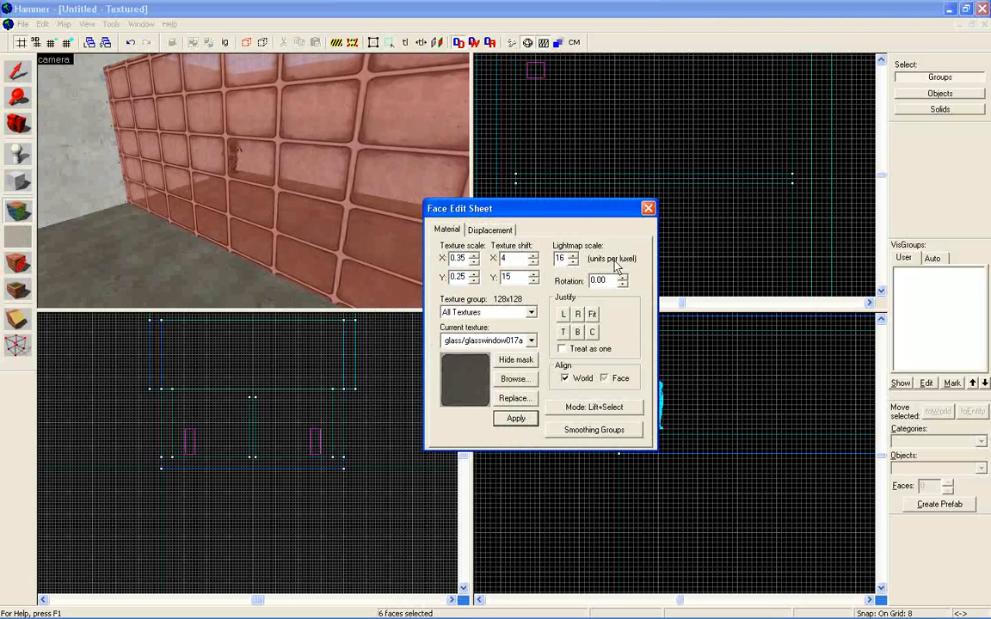
left_click(647, 208)
key("z")
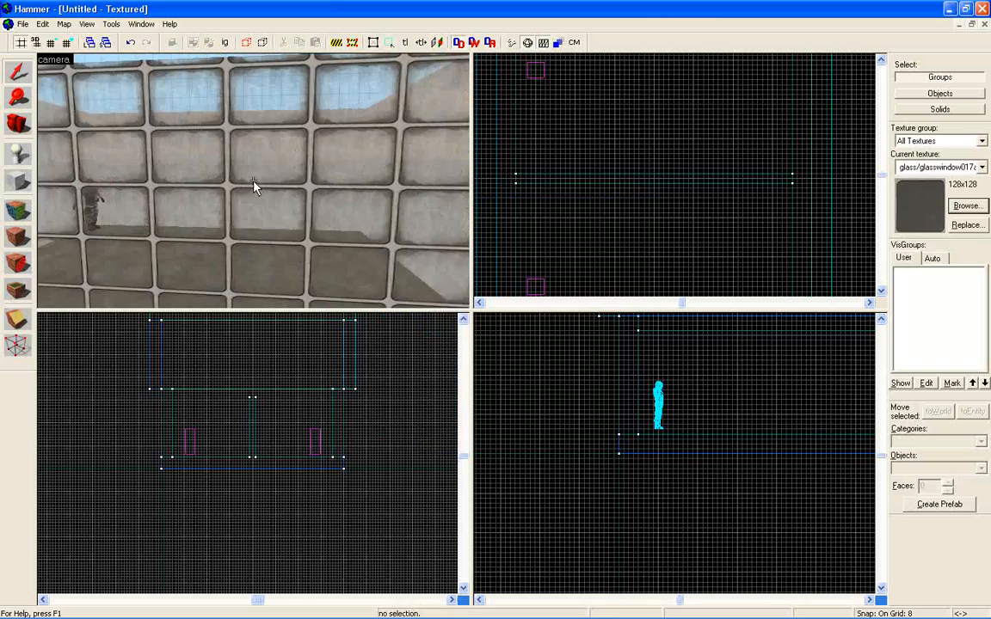
Select the glass wall and examine its ends and base where they meet the concrete walls and floor.
key("w")
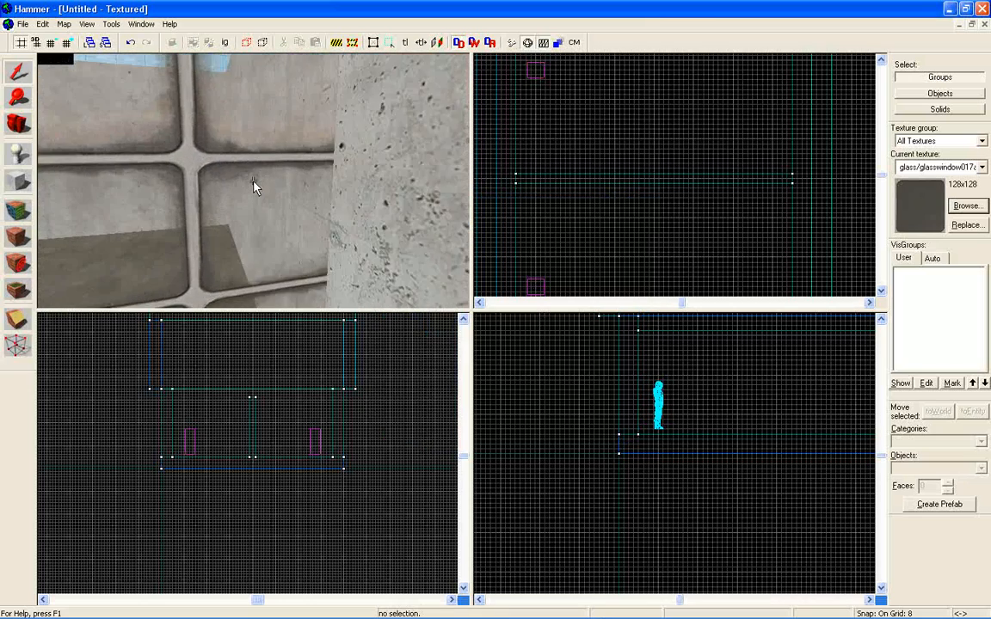
key("s")
key("w")
key("w")
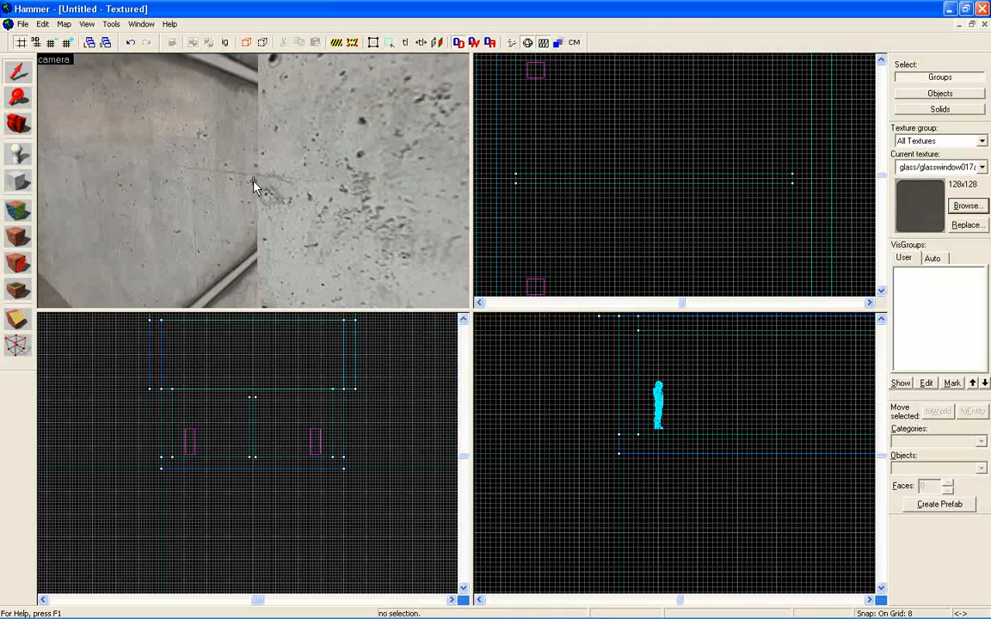
key("w")
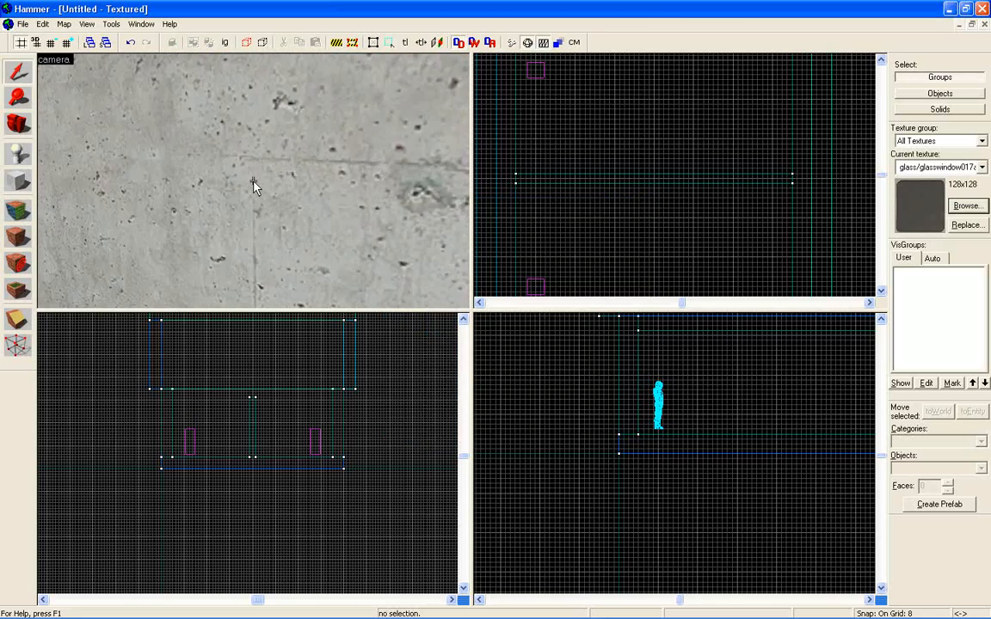
key("w")
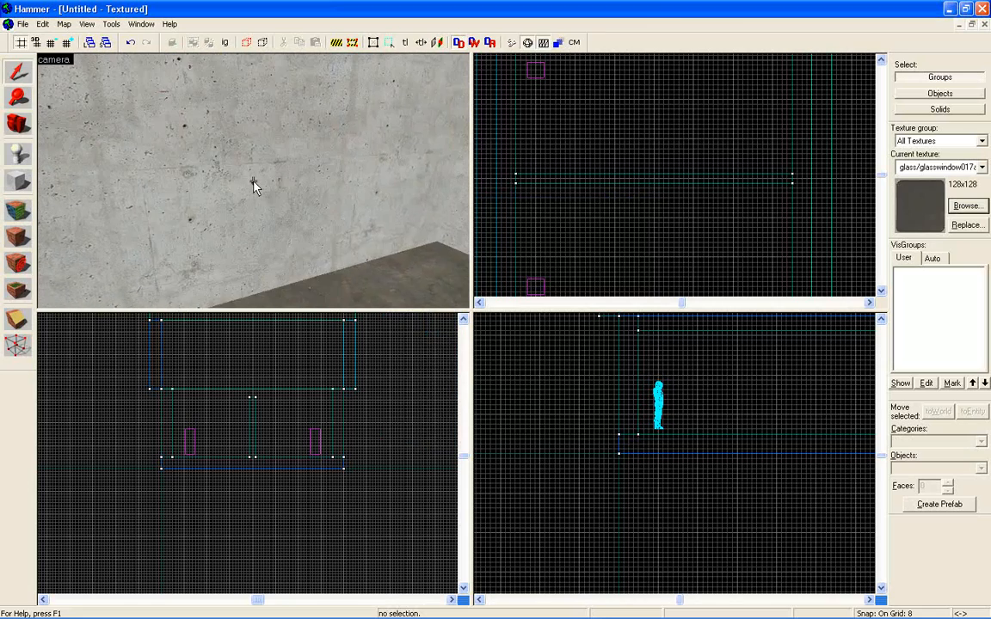
key("w")
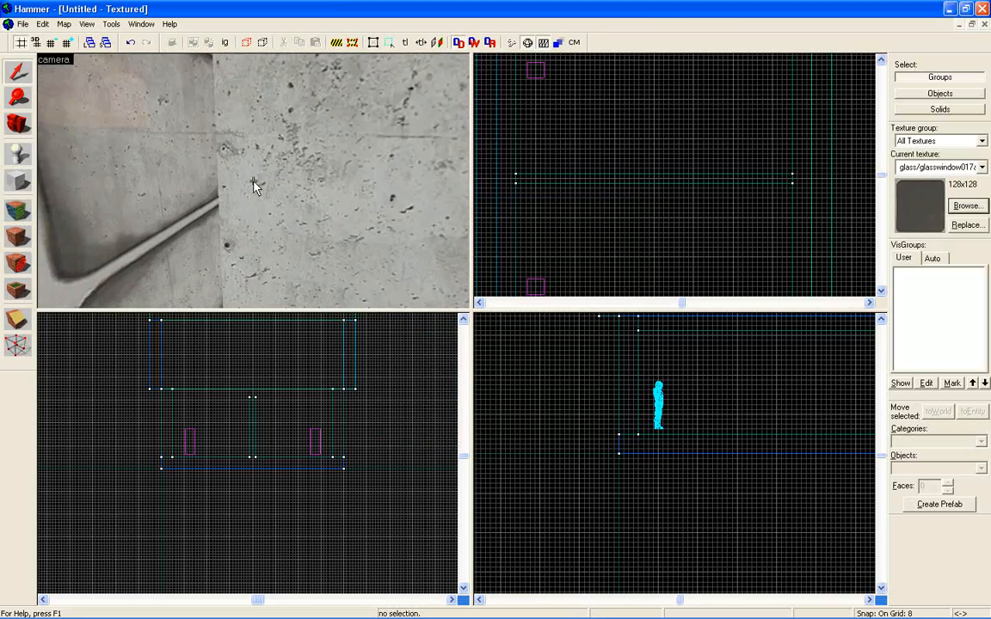
left_click(254, 187)
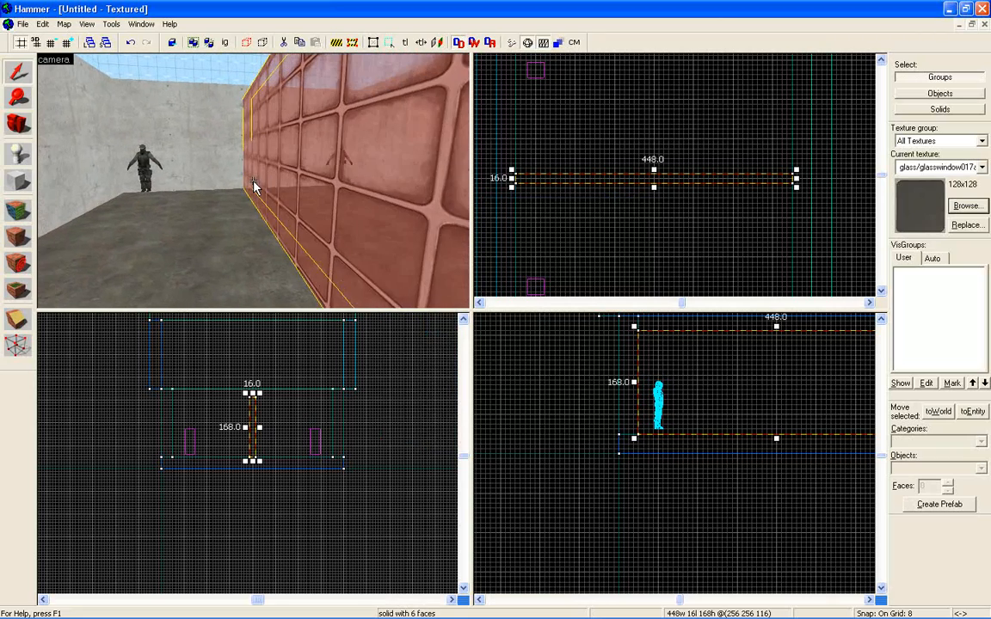
key("w")
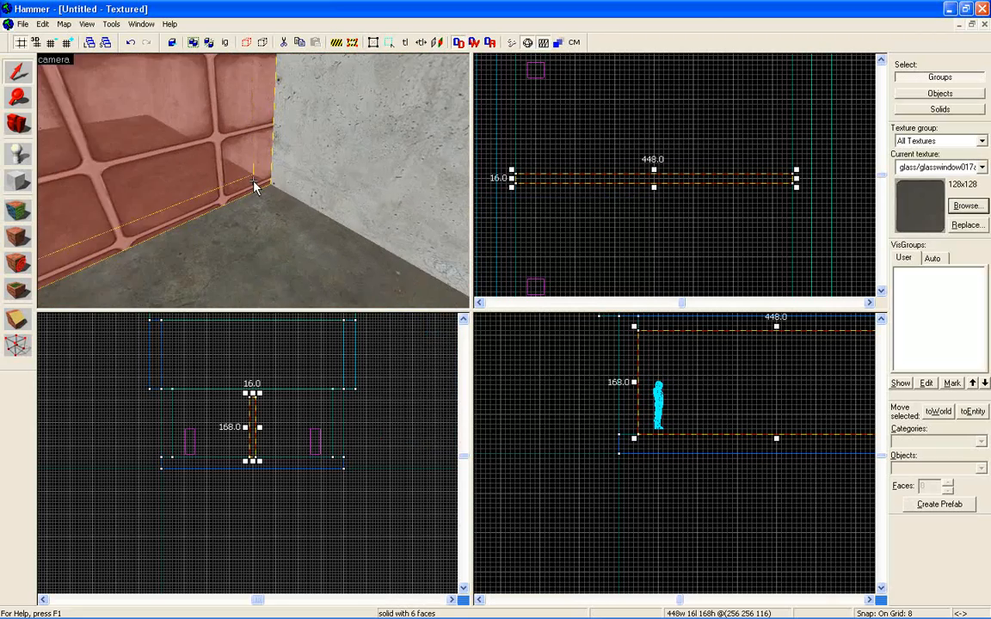
key("w")
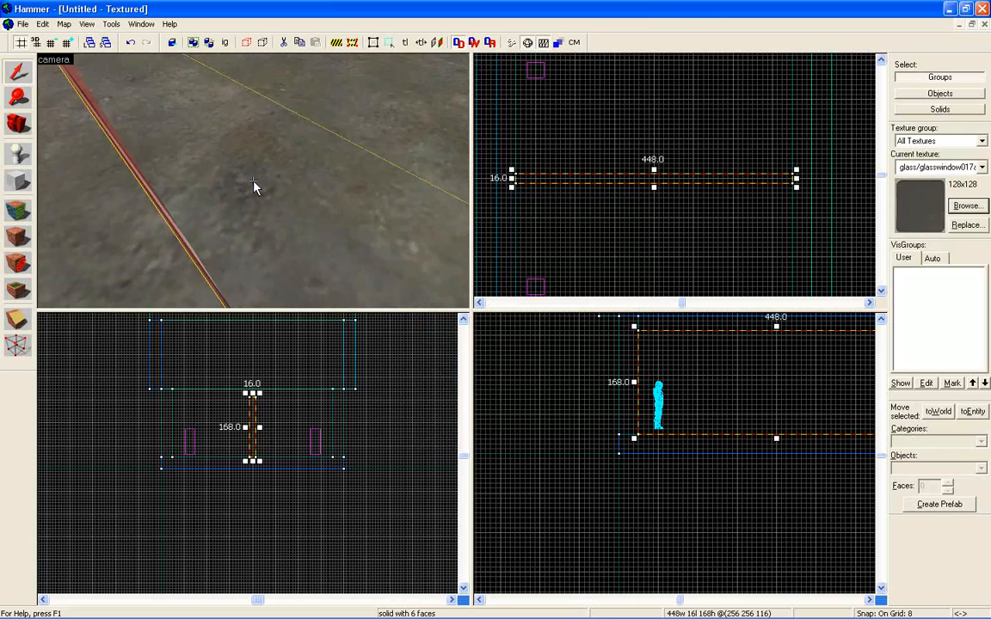
key("a")
key("w")
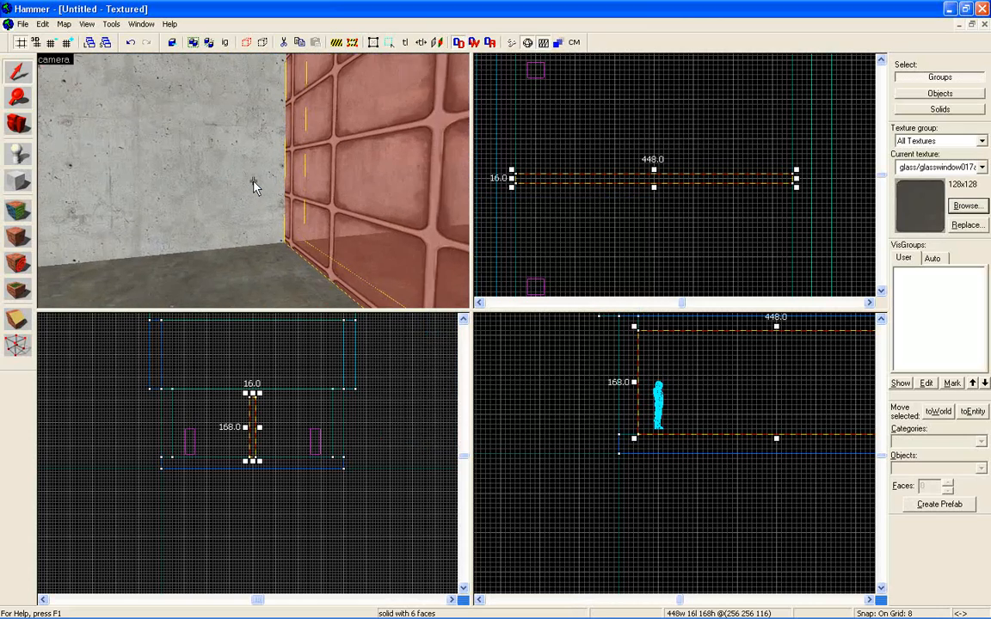
key("d")
key("d")
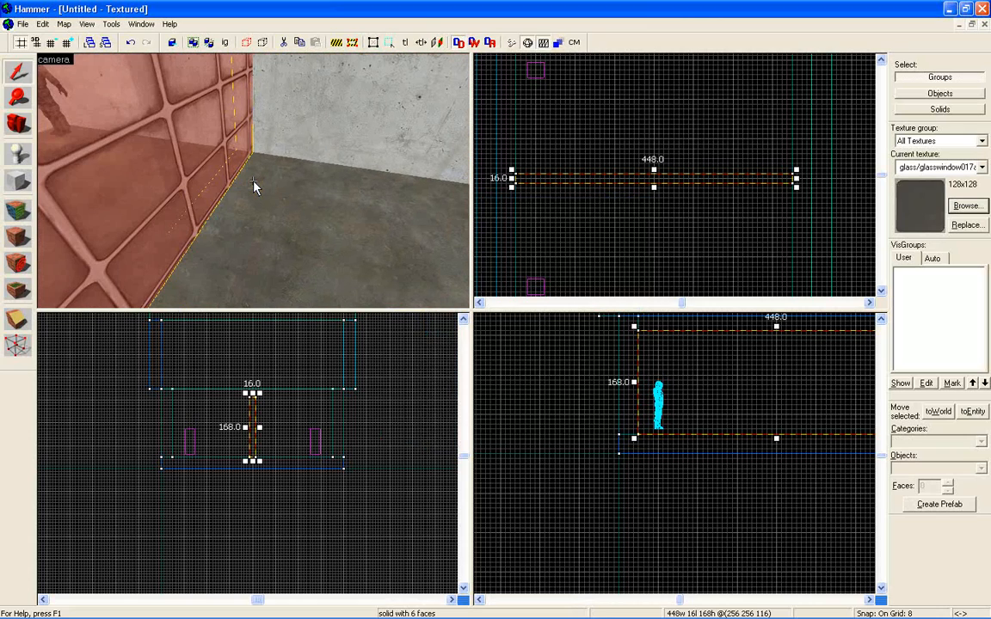
key("z")
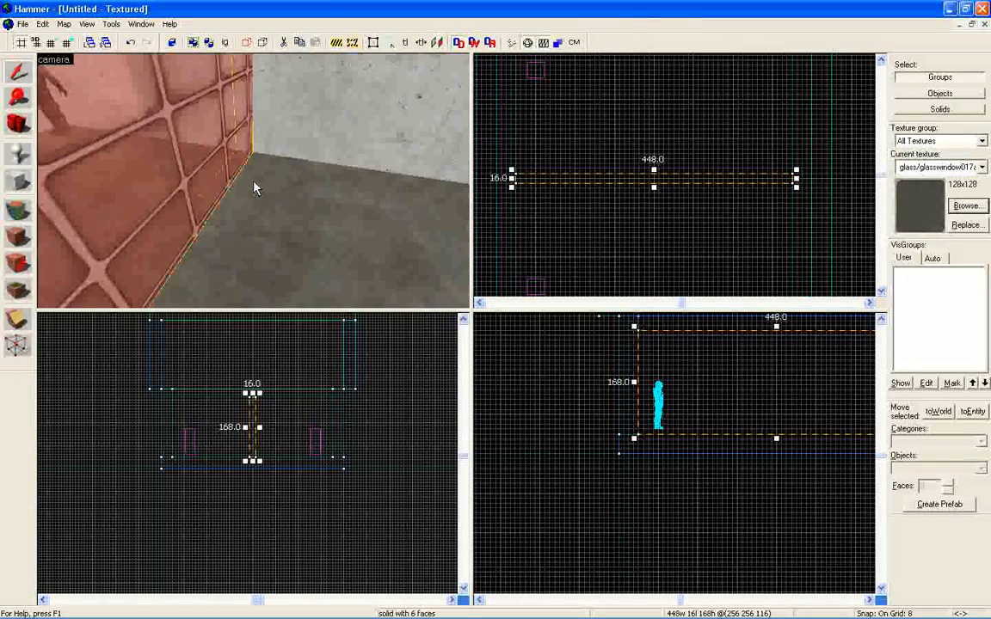
Open the glass wall's faces in the Face Edit Sheet and select only its underside face.
left_click(20, 214)
key("z")
key("w")
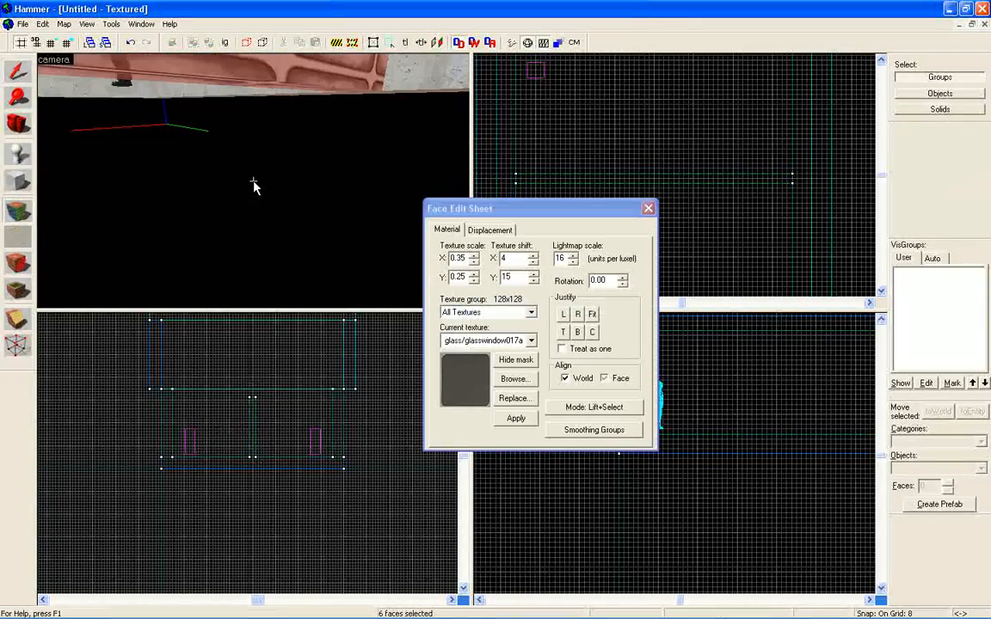
key("w")
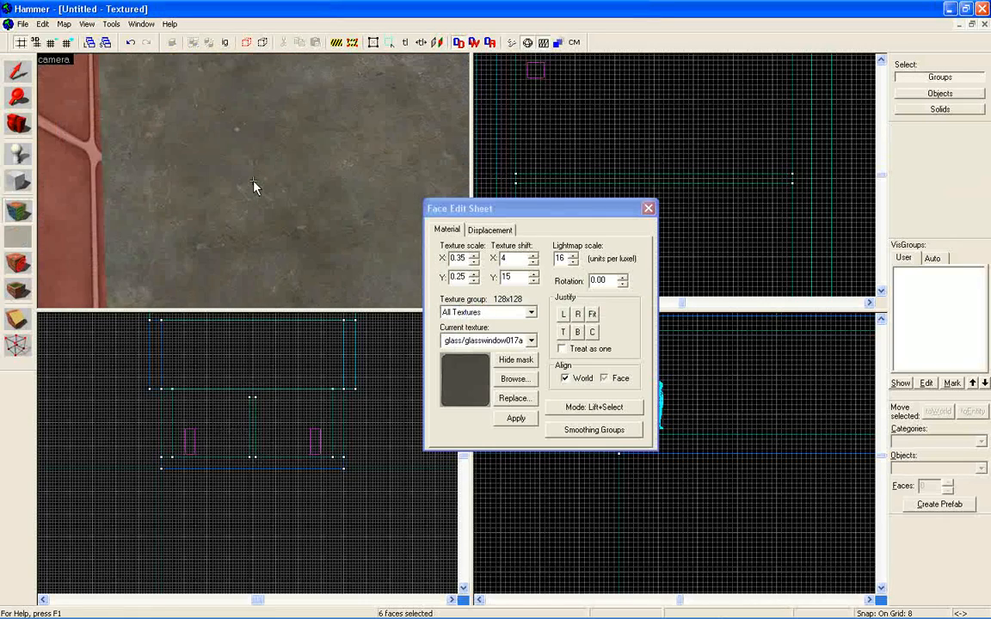
key("w")
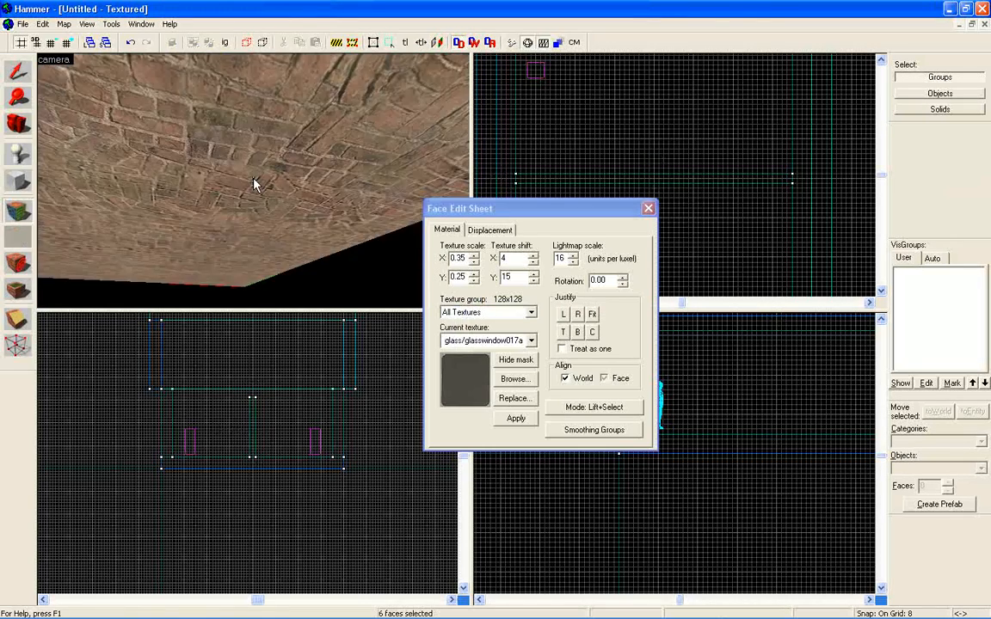
key("w")
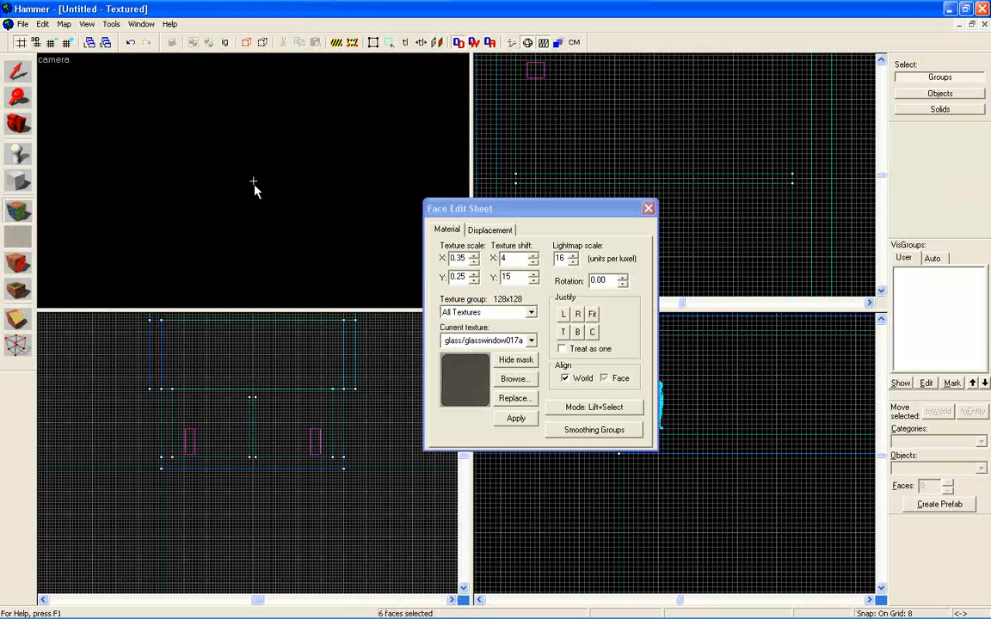
key("s")
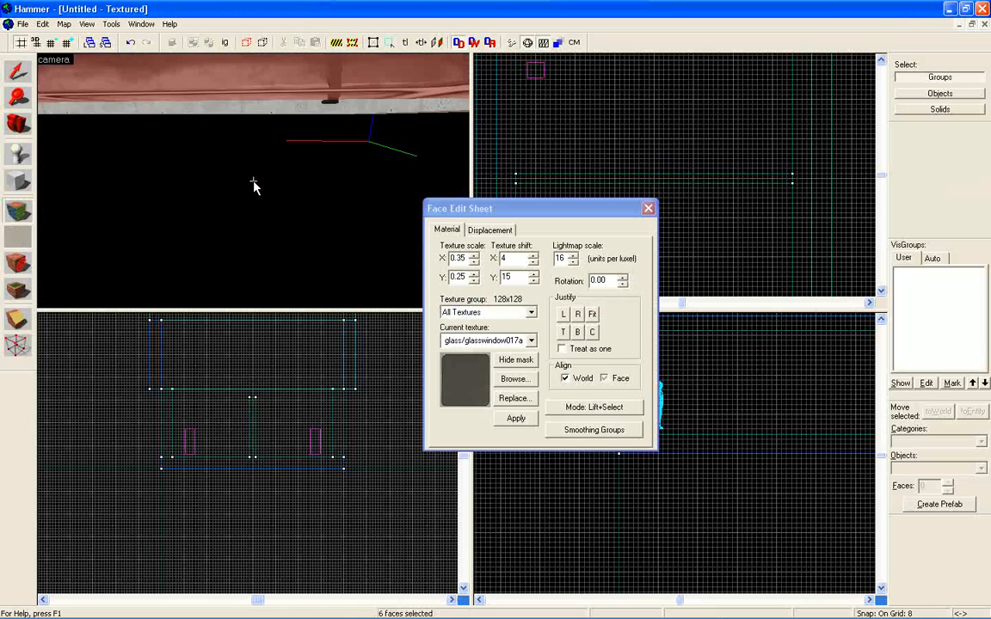
key("w")
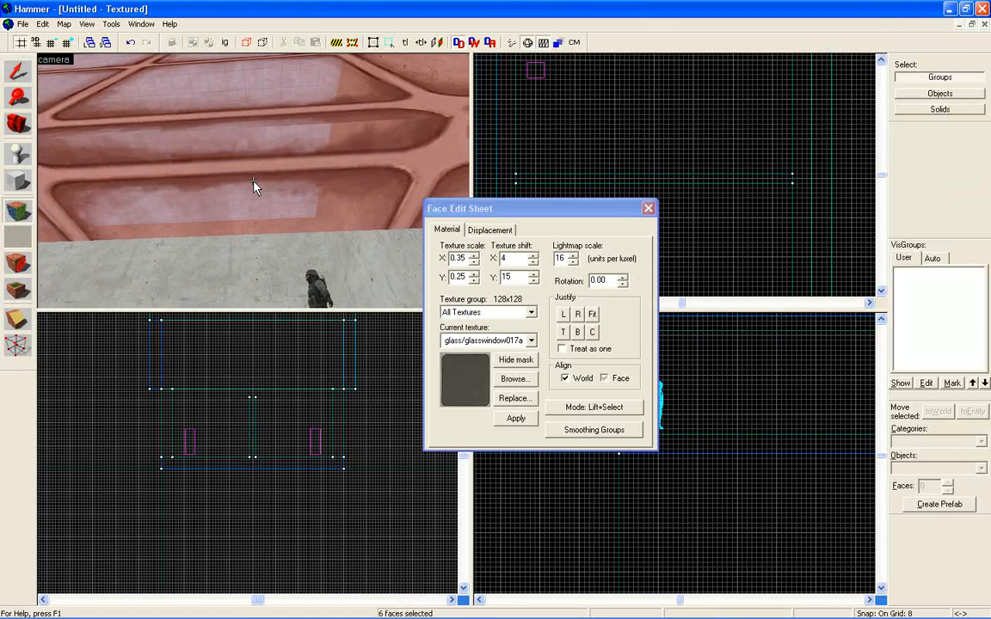
left_click(254, 187)
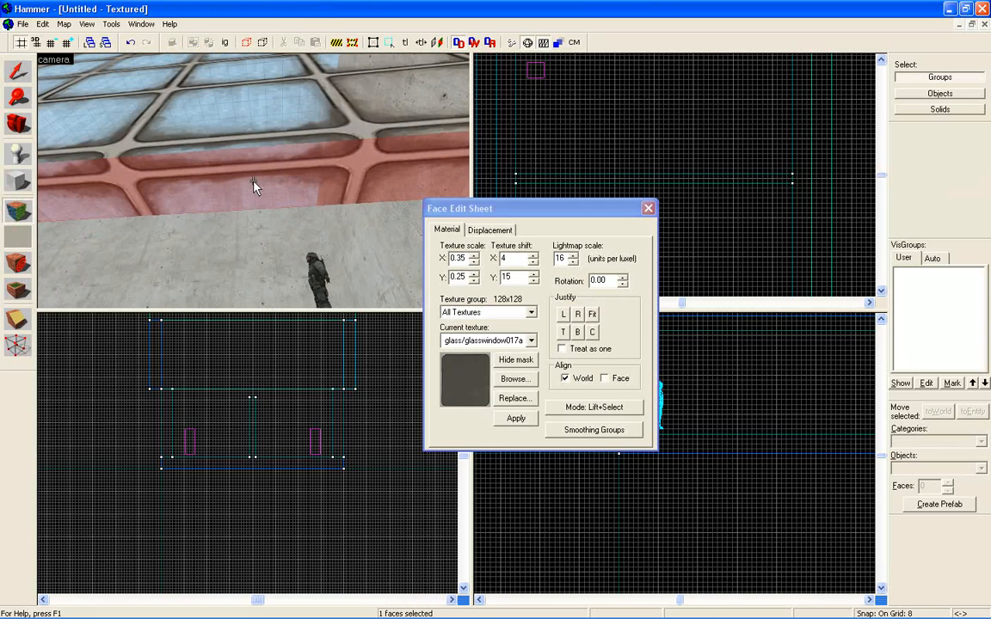
Add one narrow end face and the top face of the glass wall to the face selection.
key("w")
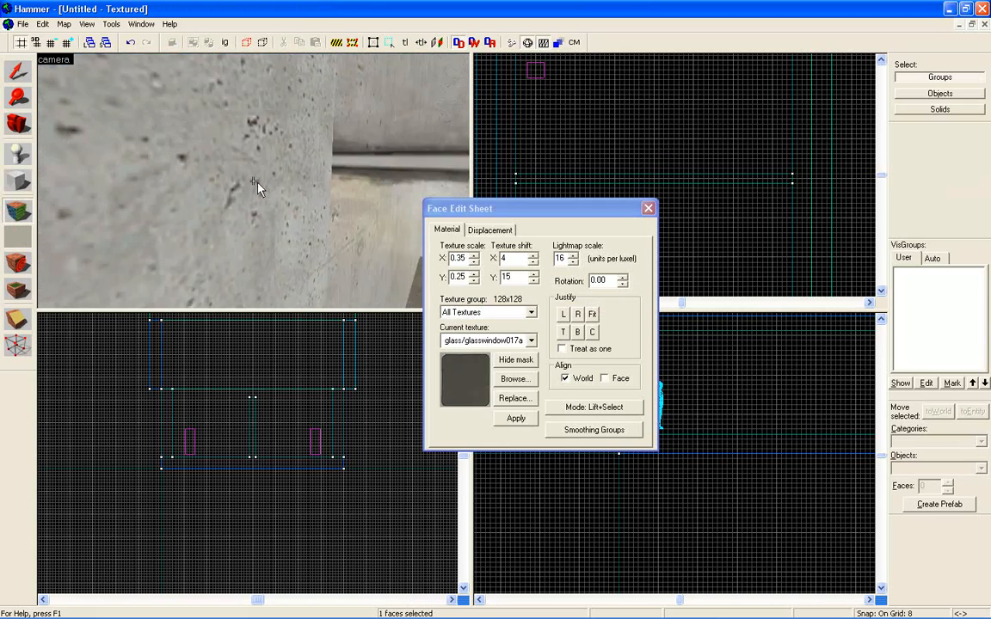
key("w")
key("z")
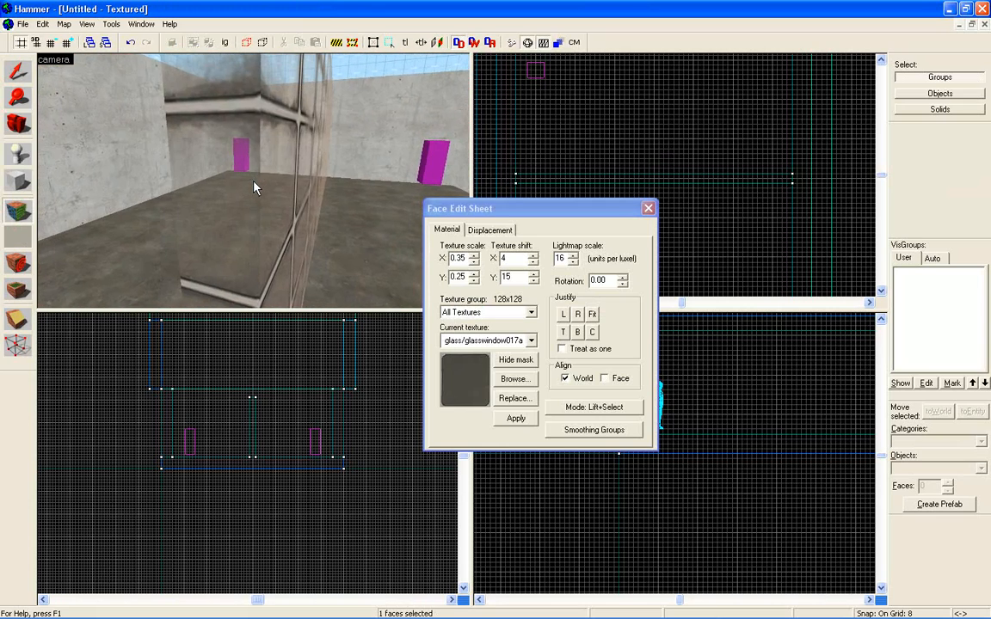
left_click(228, 183, "ctrl")
key("z")
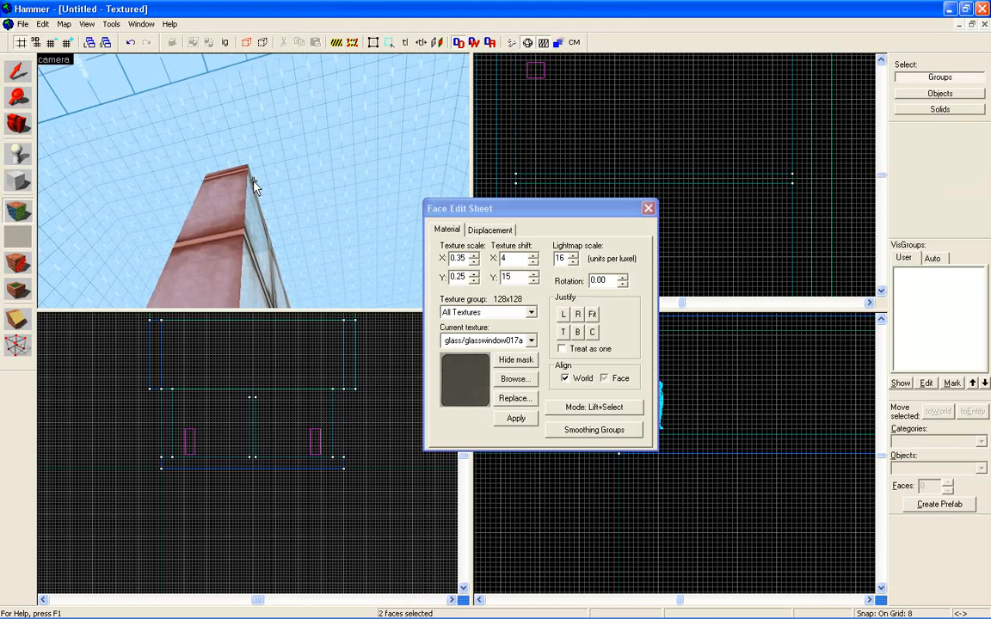
key("w")
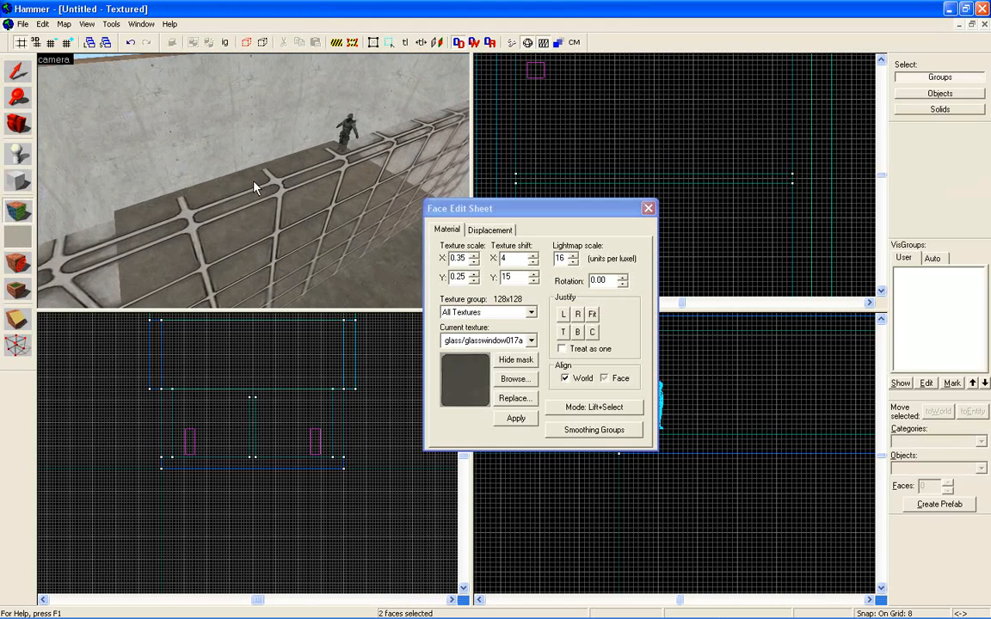
key("z")
left_click(254, 182, "ctrl")
Add the glass wall's opposite narrow end face to the face selection.
key("z")
key("w")
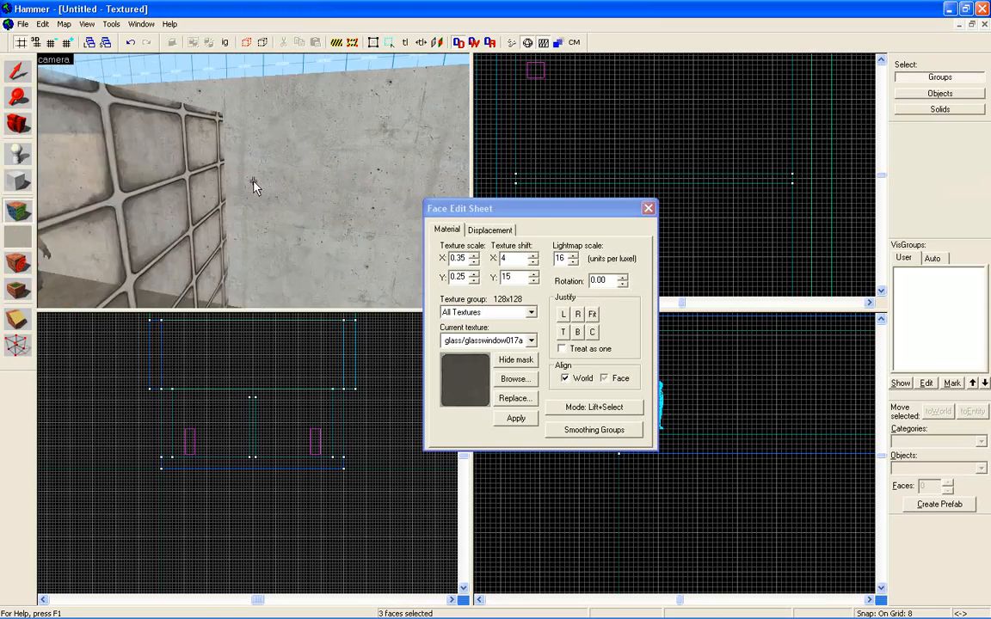
key("w")
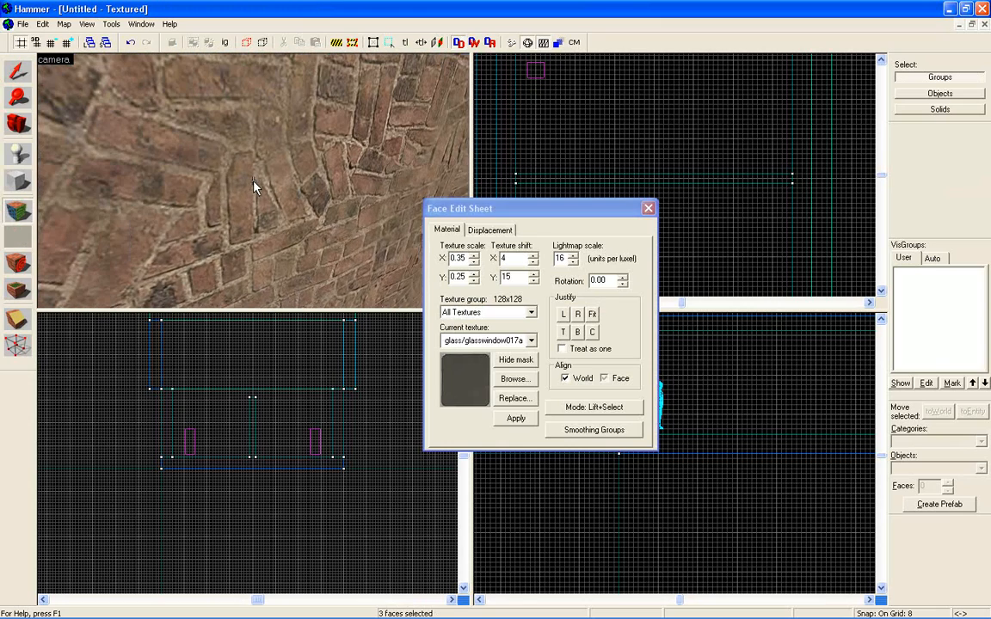
key("z")
key("s")
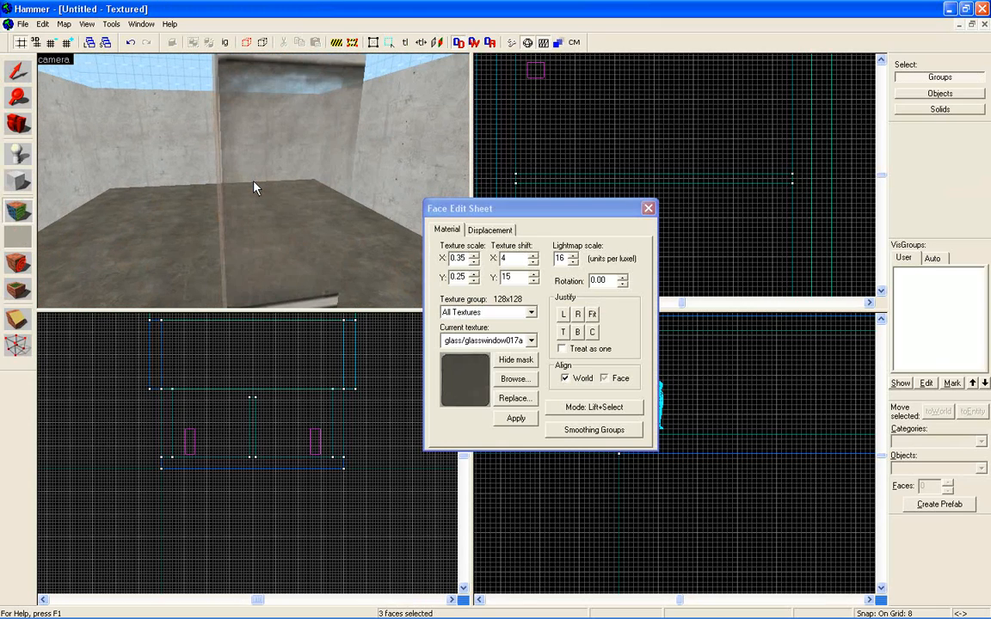
left_click(260, 188, "ctrl")
Apply the tools/toolsnodraw texture to the four selected edge faces of the glass wall and close the Face Edit Sheet.
key("z")
key("w")
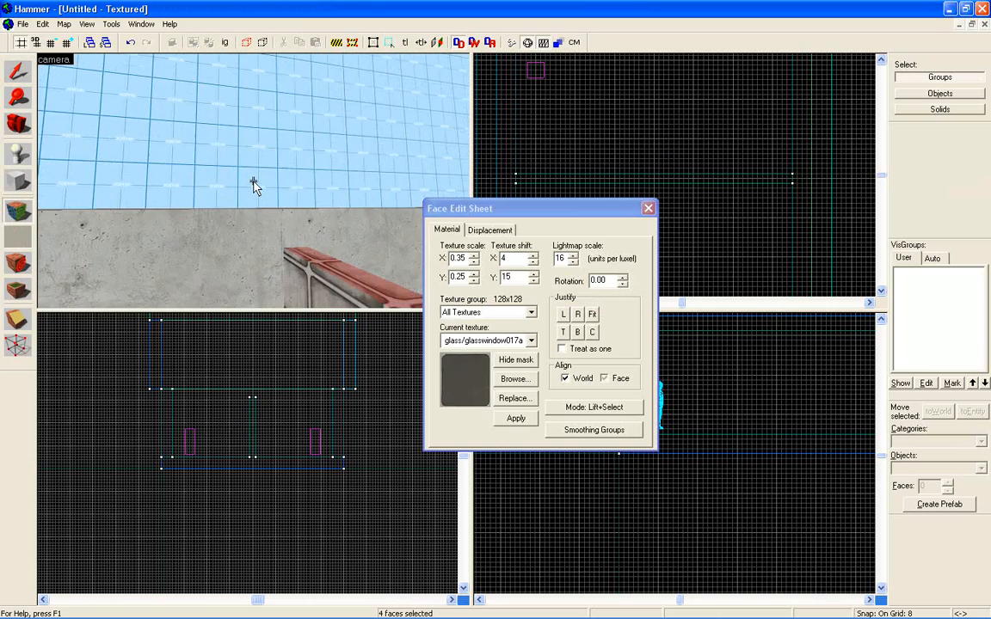
key("z")
key("s")
left_click(514, 378)
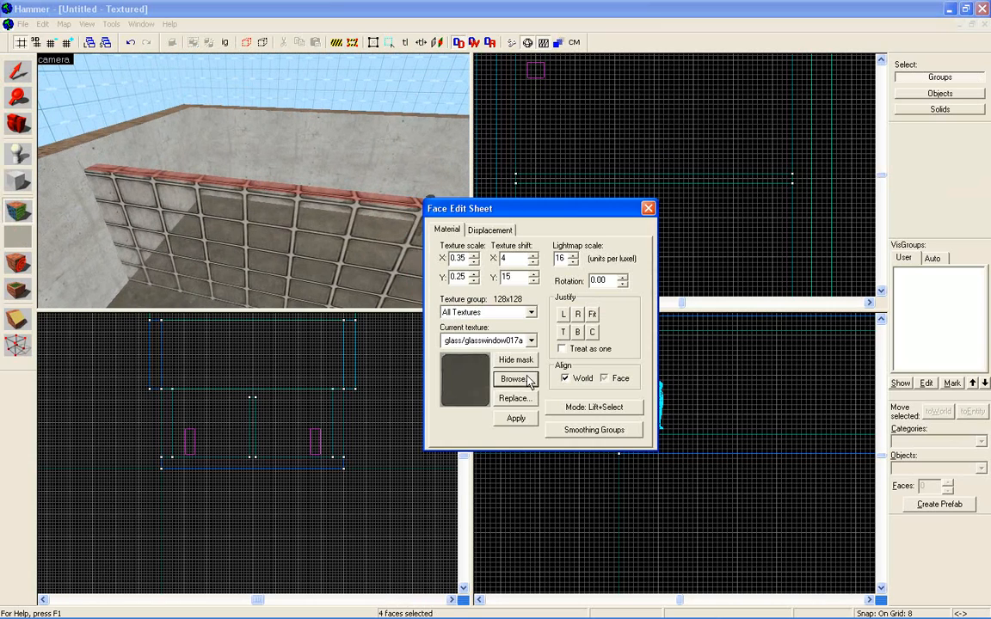
type("to")
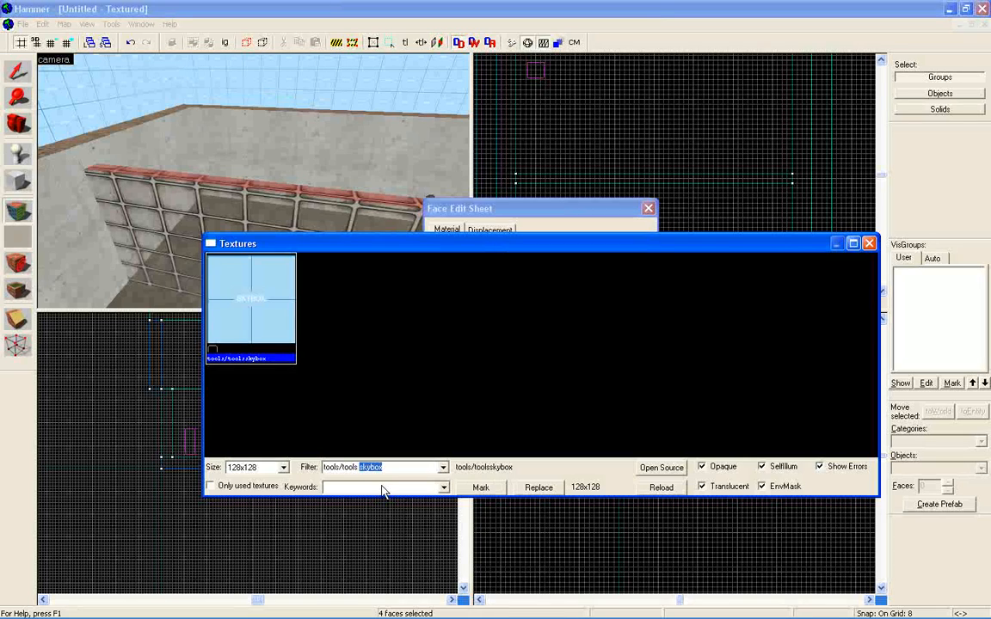
type("nodraw")
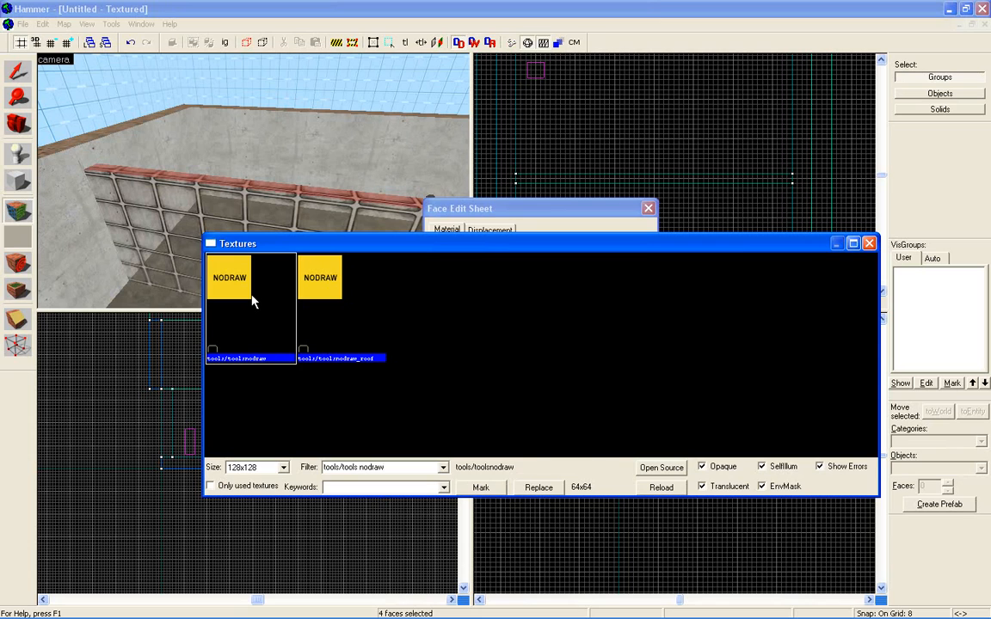
double_click(252, 300)
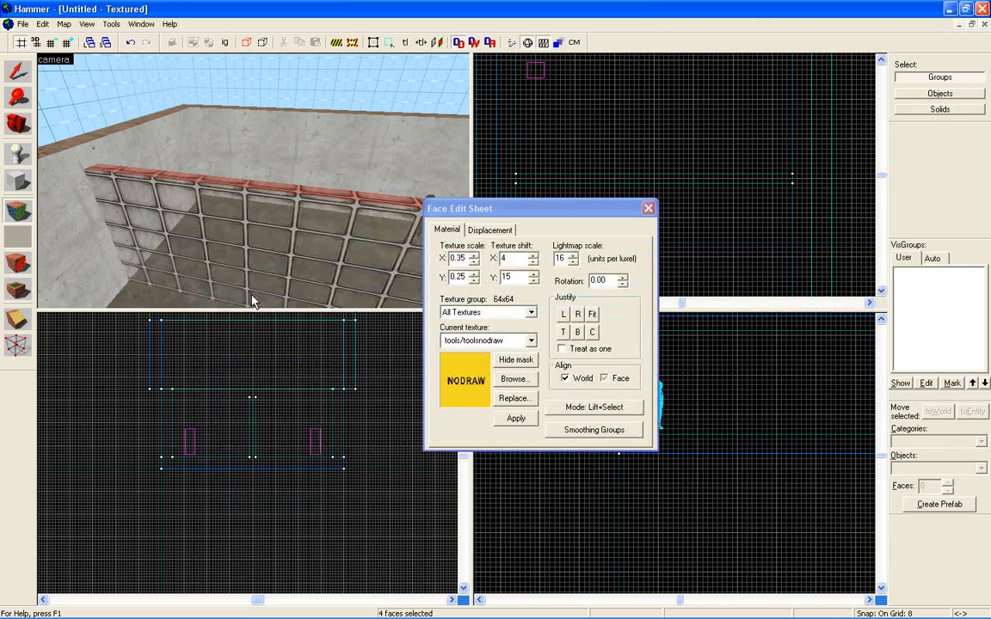
left_click(527, 419)
left_click(650, 209)
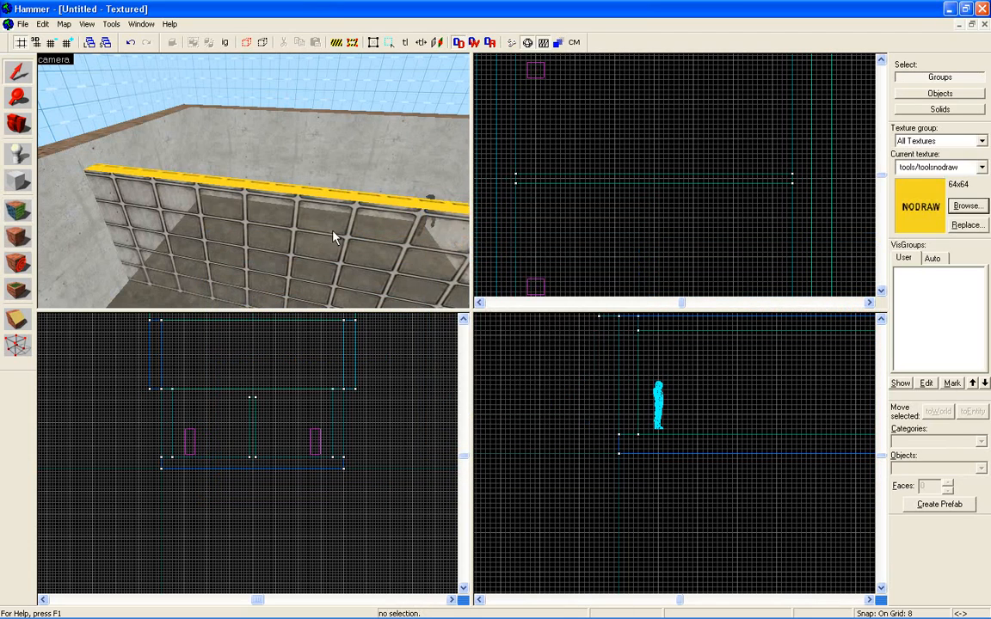
Select the glass wall and pull one end inward along its length, shortening it to 416 units.
key("z")
key("w")
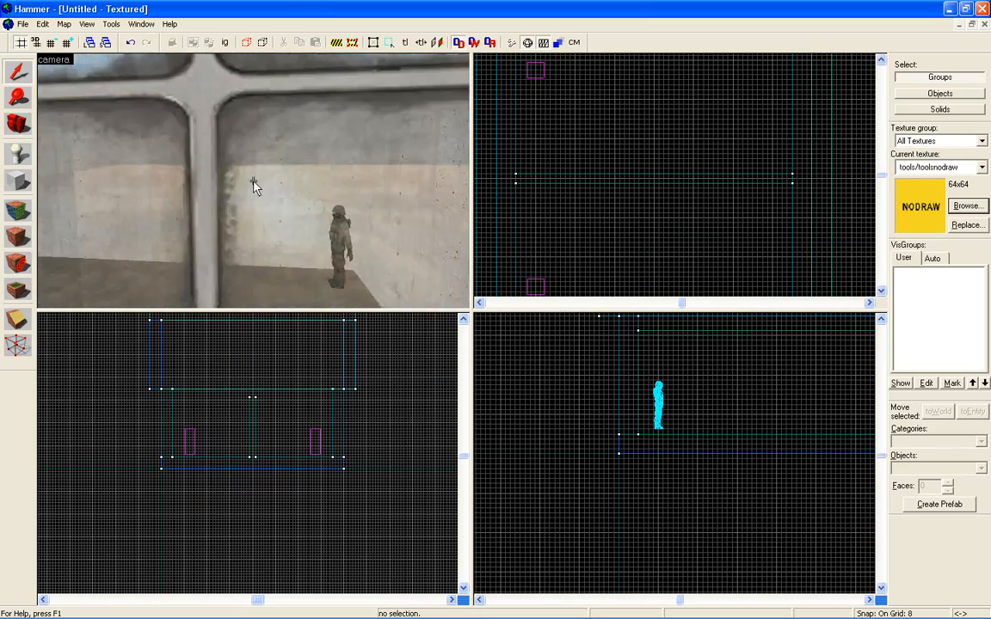
key("w")
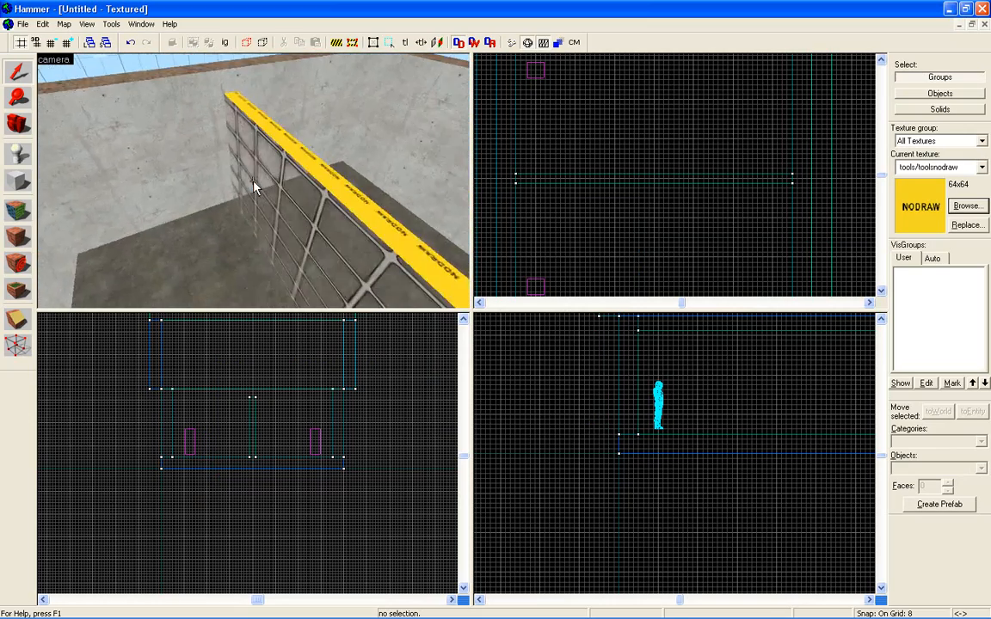
left_click(254, 187)
key("z")
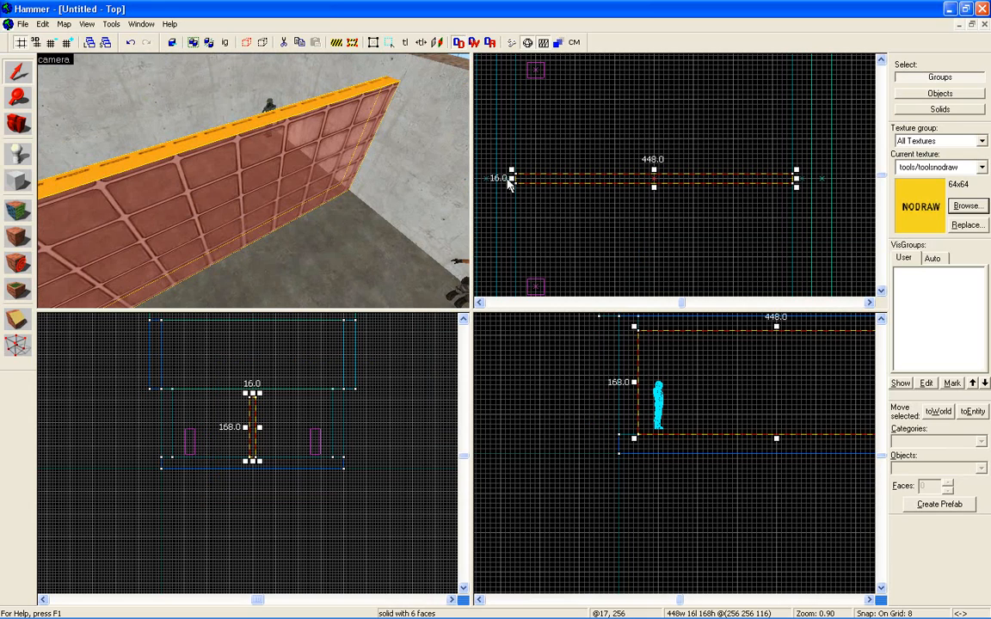
left_click_drag(511, 179, 531, 181)
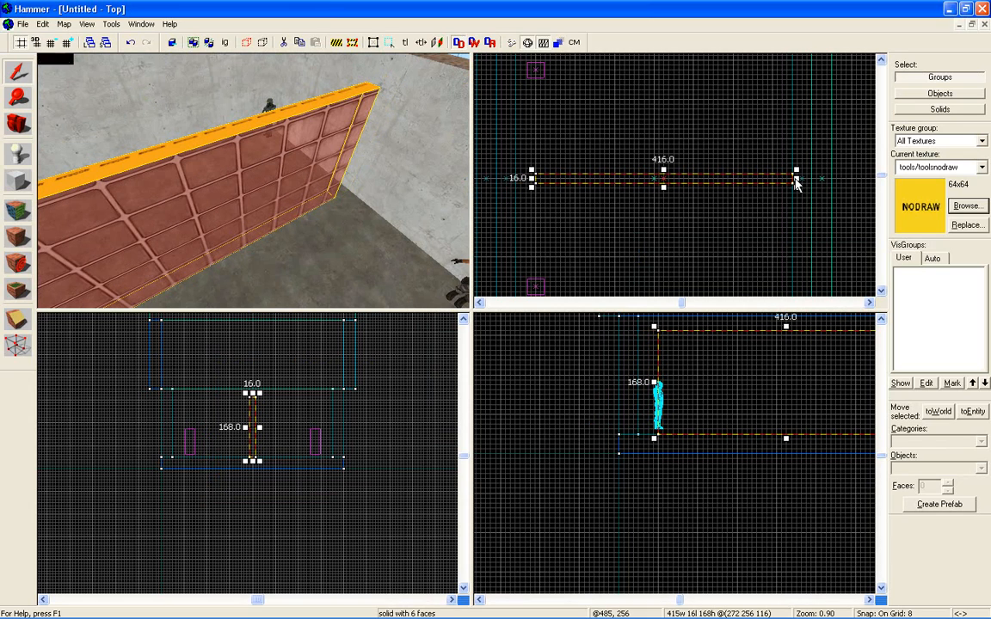
Shrink the glass wall to 384 units long and 120 units high by pulling in its end, bottom and top.
left_click_drag(795, 179, 775, 183)
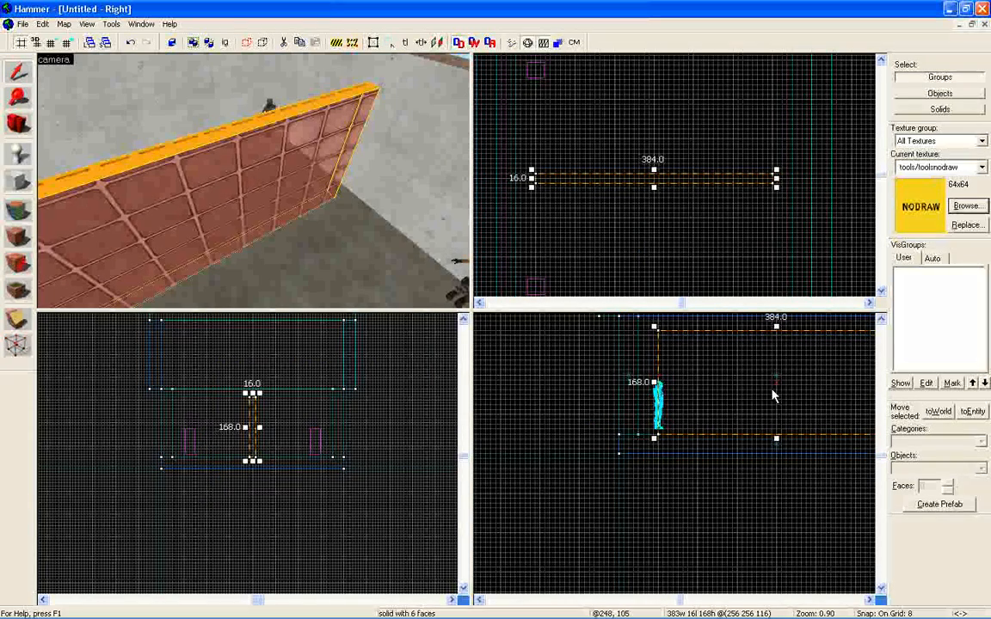
left_click_drag(778, 441, 777, 423)
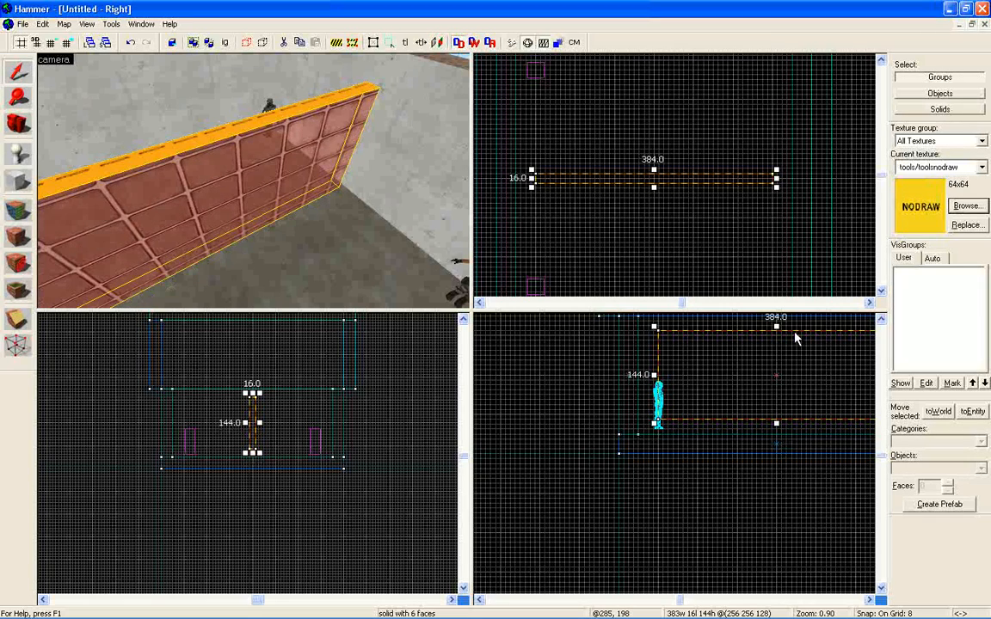
left_click_drag(776, 327, 777, 344)
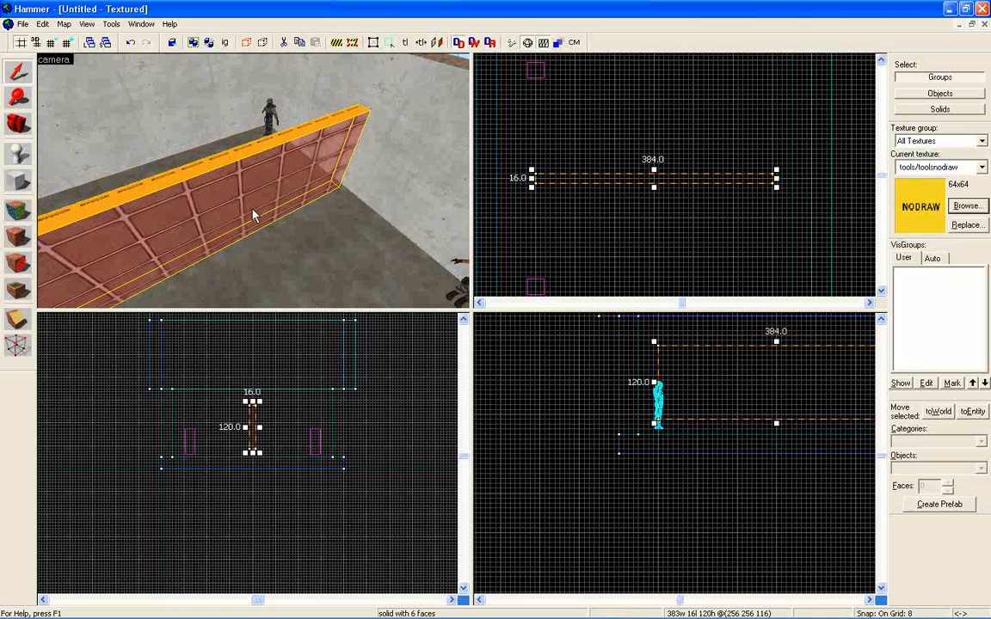
Pick up the concrete texture from the room's side wall as the current texture and close the Face Edit Sheet.
key("w")
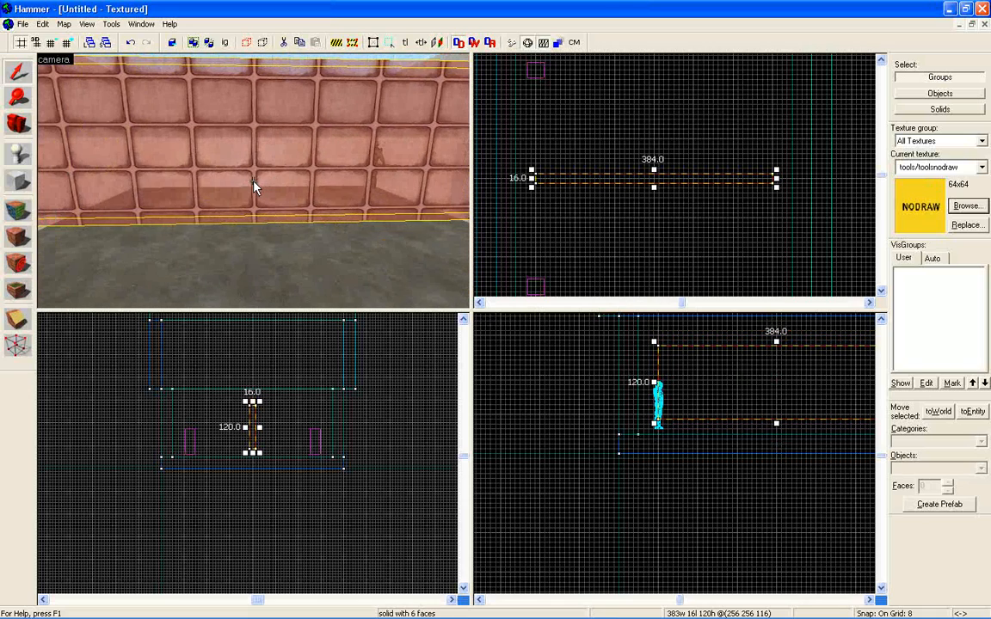
key("s")
key("w")
key("z")
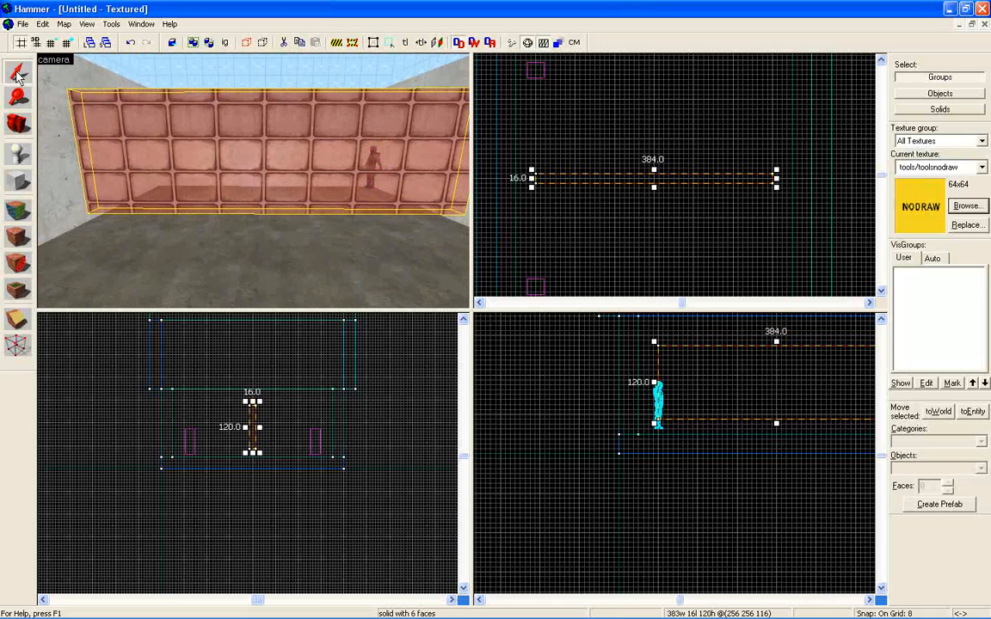
left_click(19, 181)
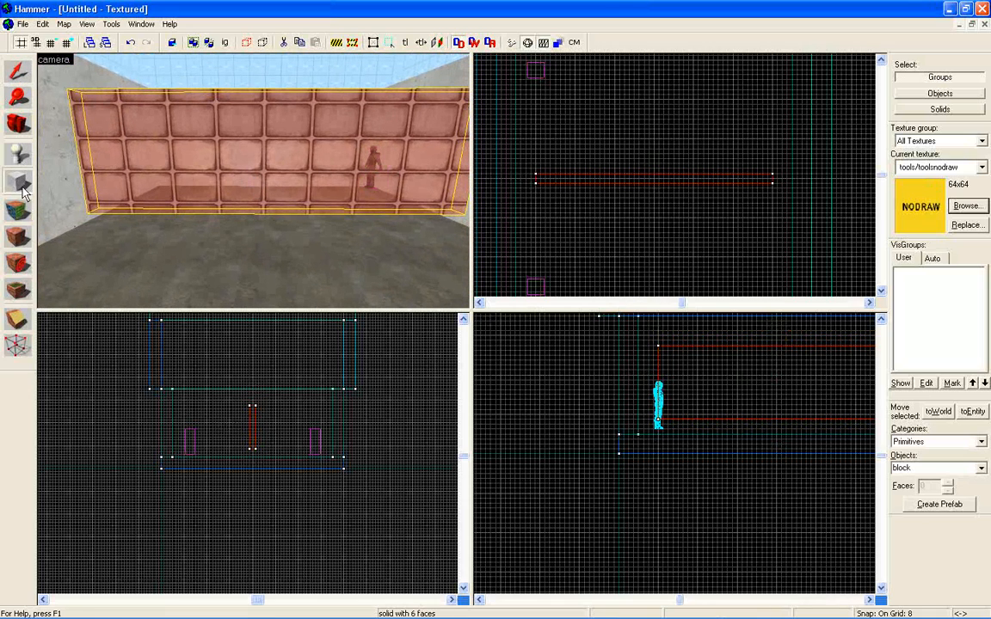
key("shift+s")
left_click(70, 168)
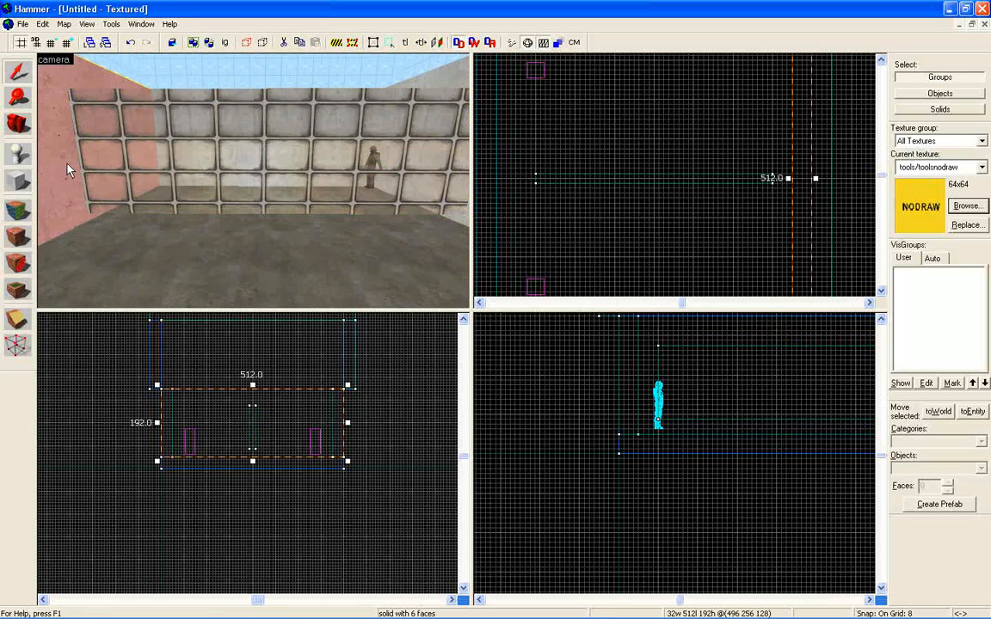
left_click(19, 209)
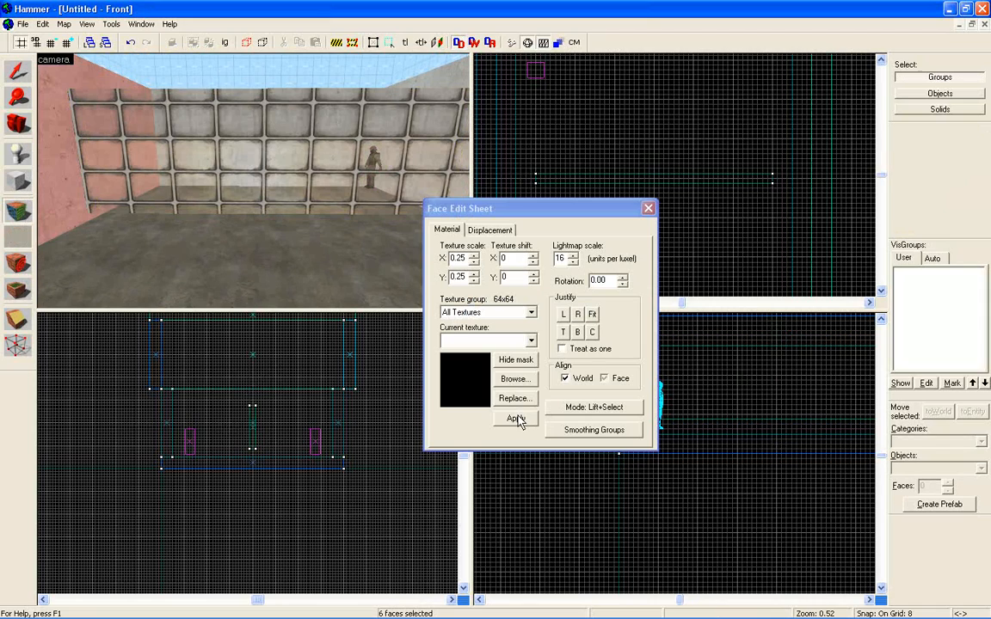
left_click(47, 179)
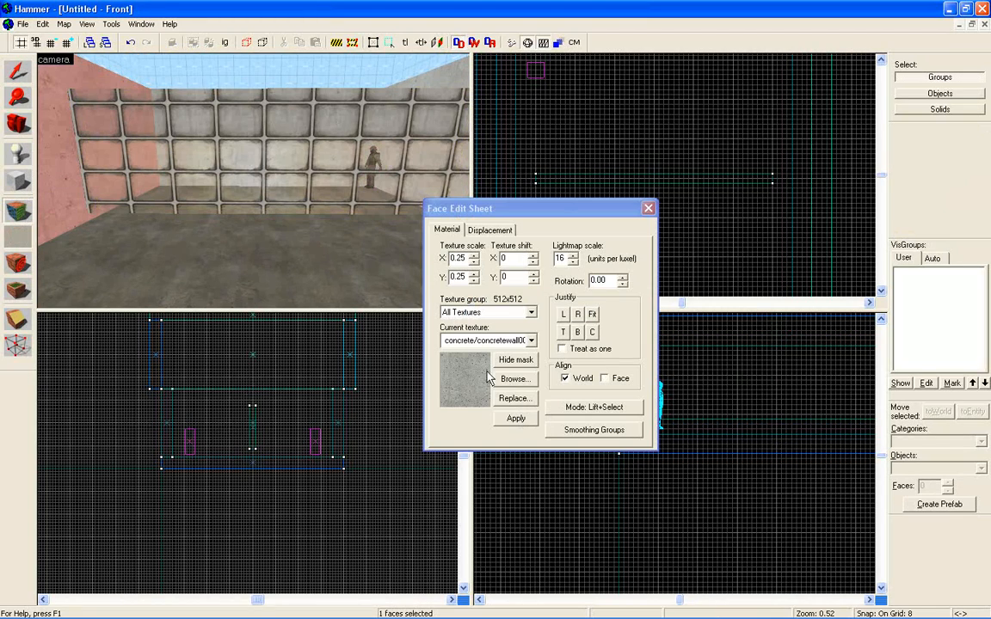
left_click(475, 404)
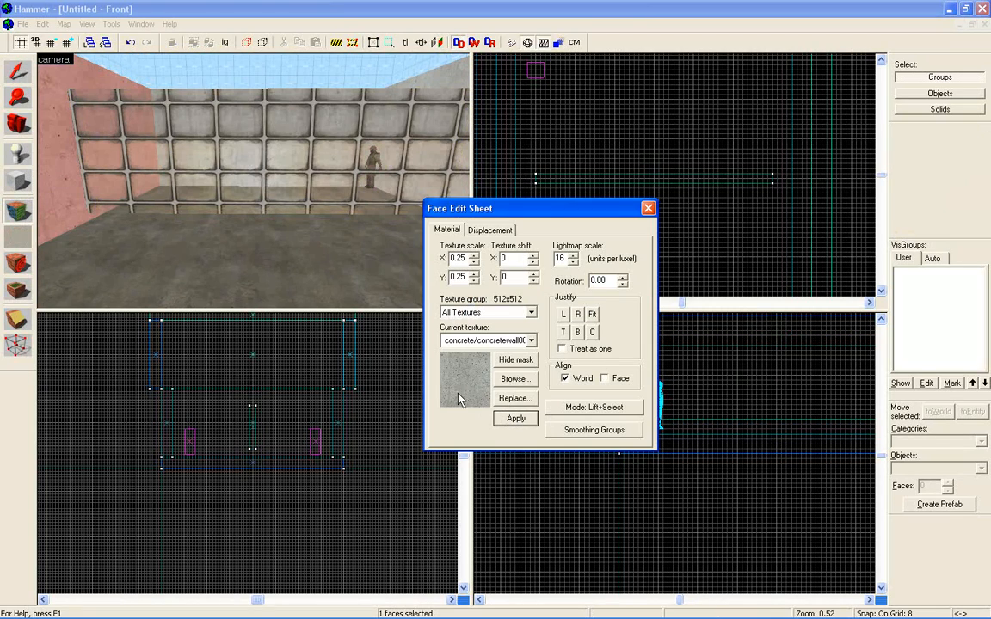
left_click(648, 209)
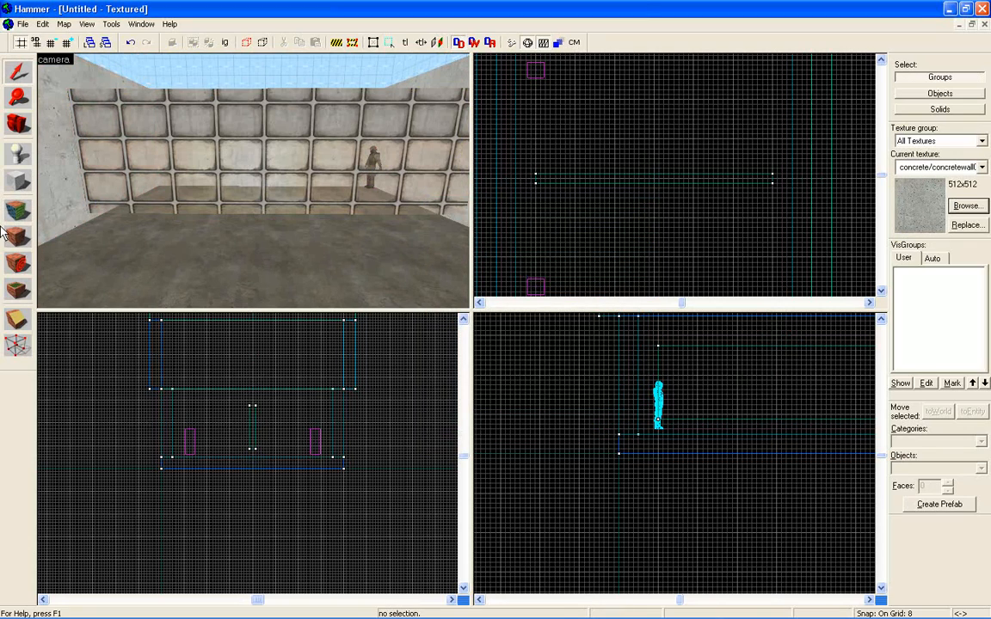
Draw a new block outline around the glass wall across the room, 448 units long and 32 units thick.
left_click(22, 182)
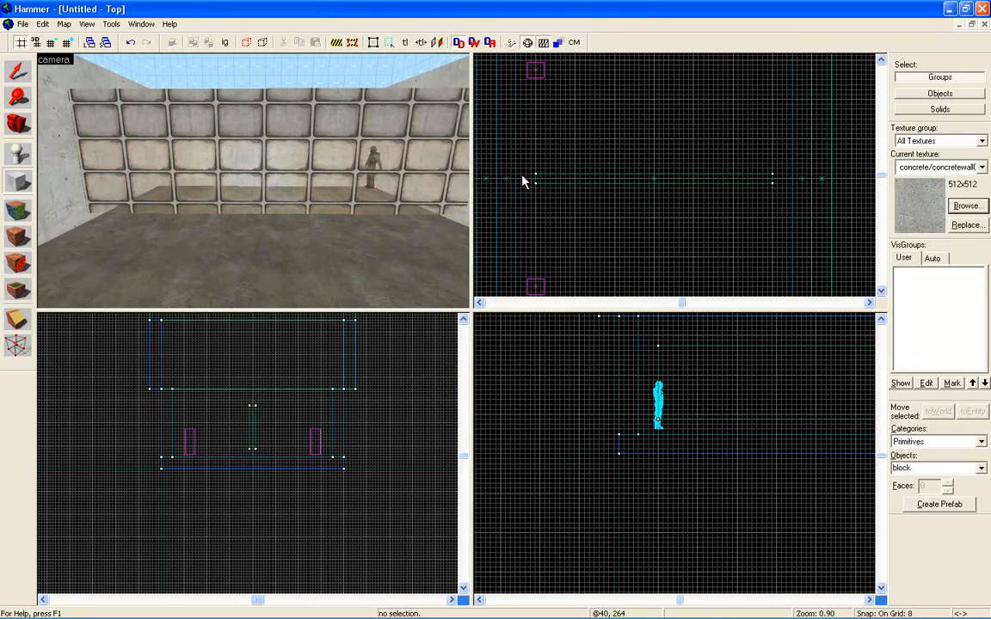
left_click_drag(516, 178, 543, 189)
left_click_drag(636, 191, 793, 191)
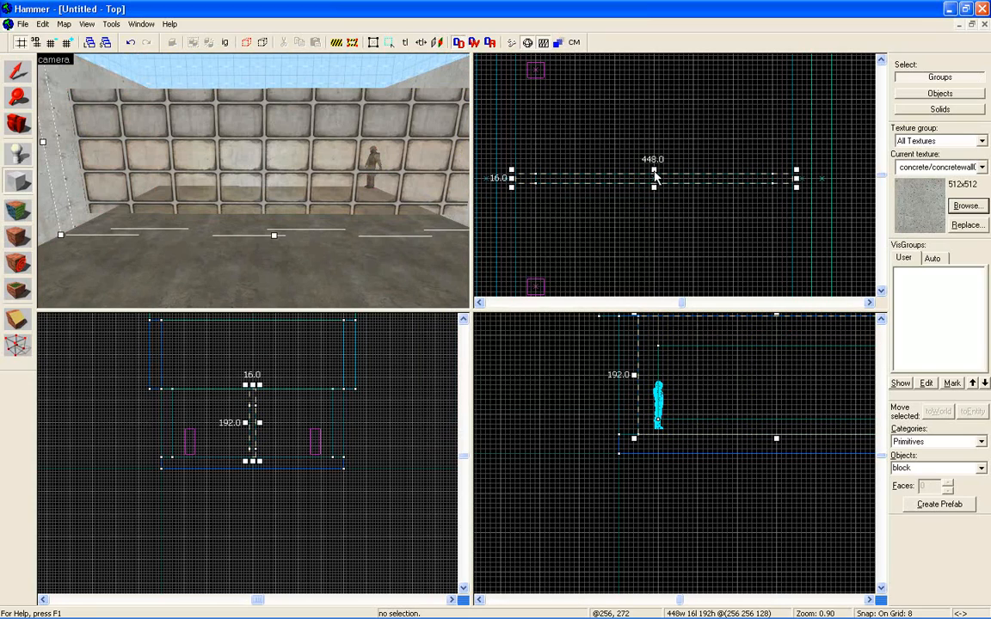
left_click_drag(653, 171, 654, 194)
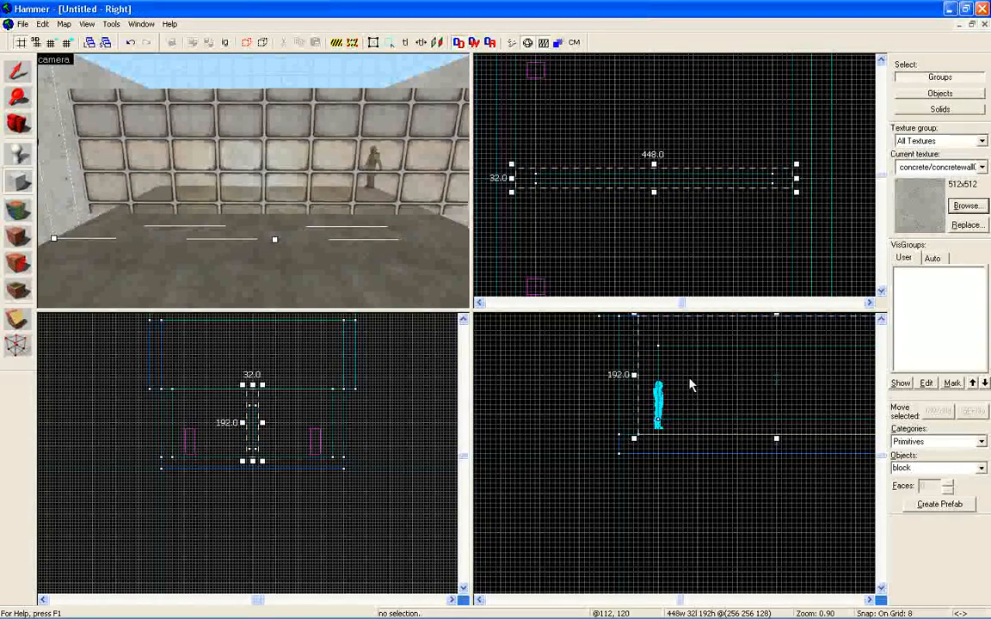
Lower the block outline's top to a height of 168 units and create the concrete block.
scroll(688, 382, "down", 2)
key("z")
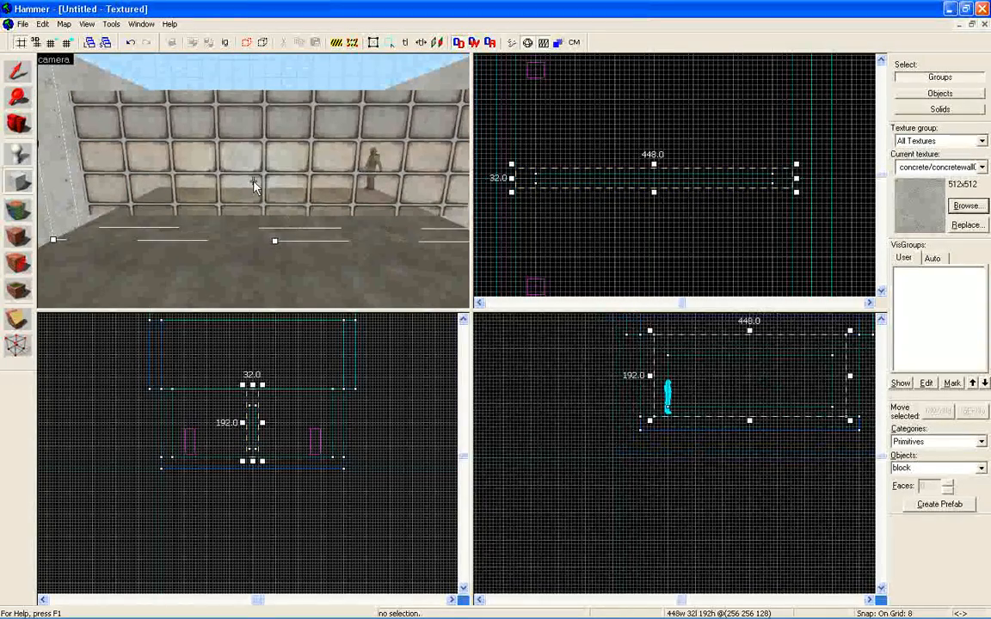
key("w")
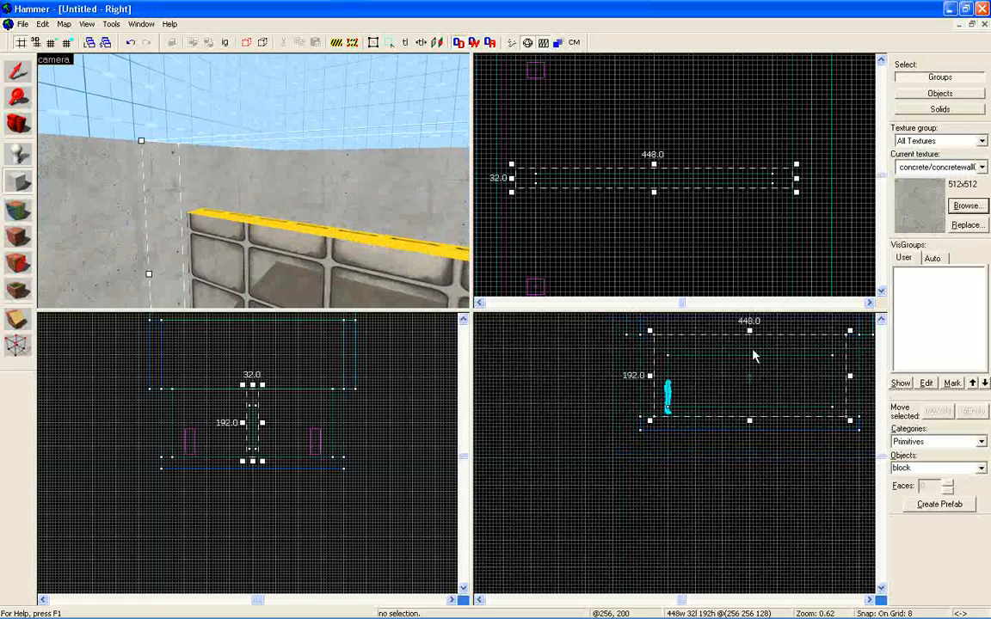
left_click_drag(748, 331, 748, 348)
key("z")
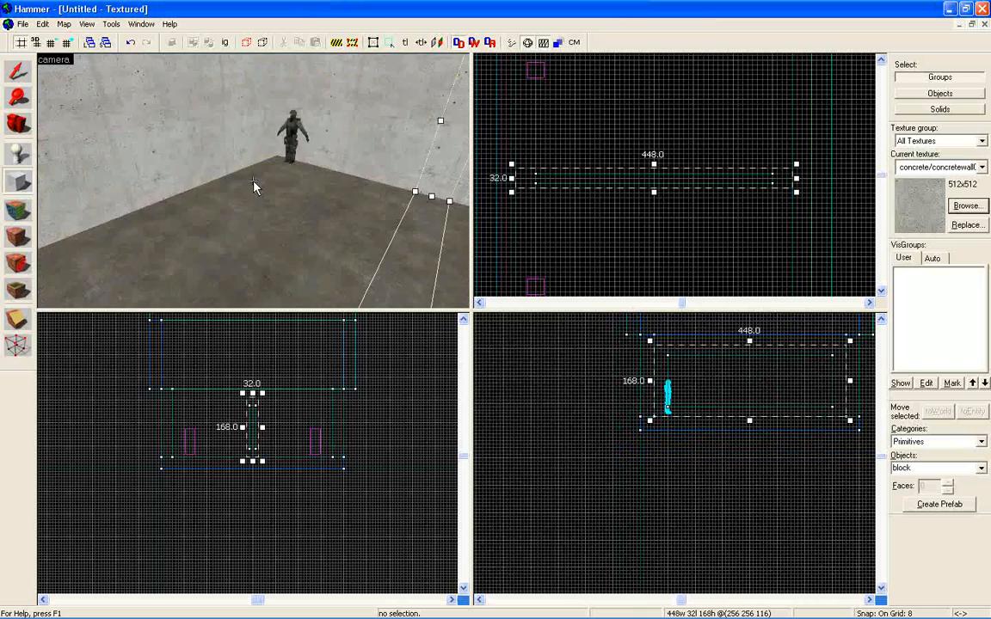
key("w")
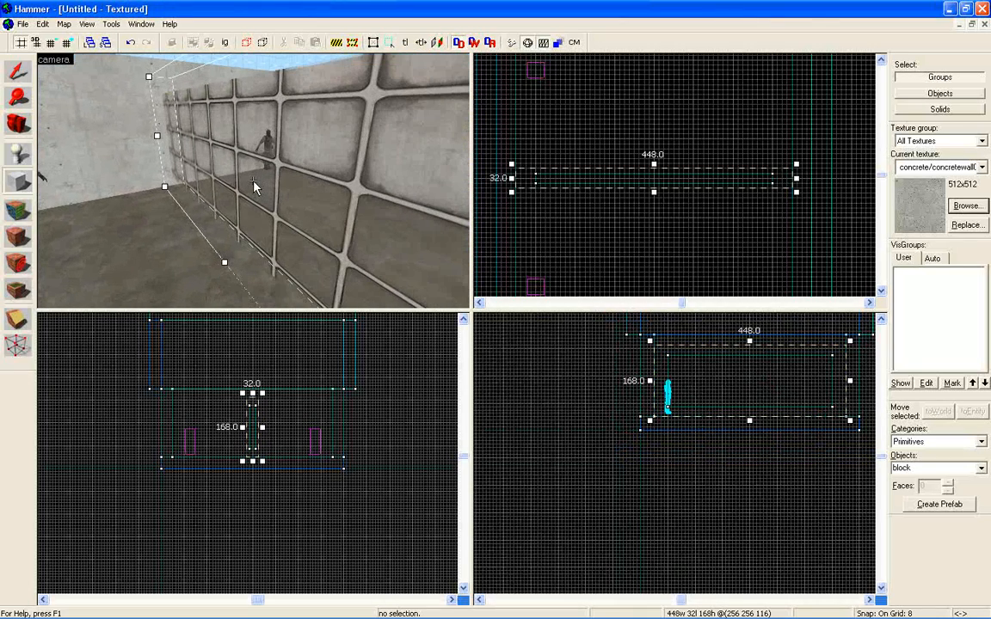
key("Return")
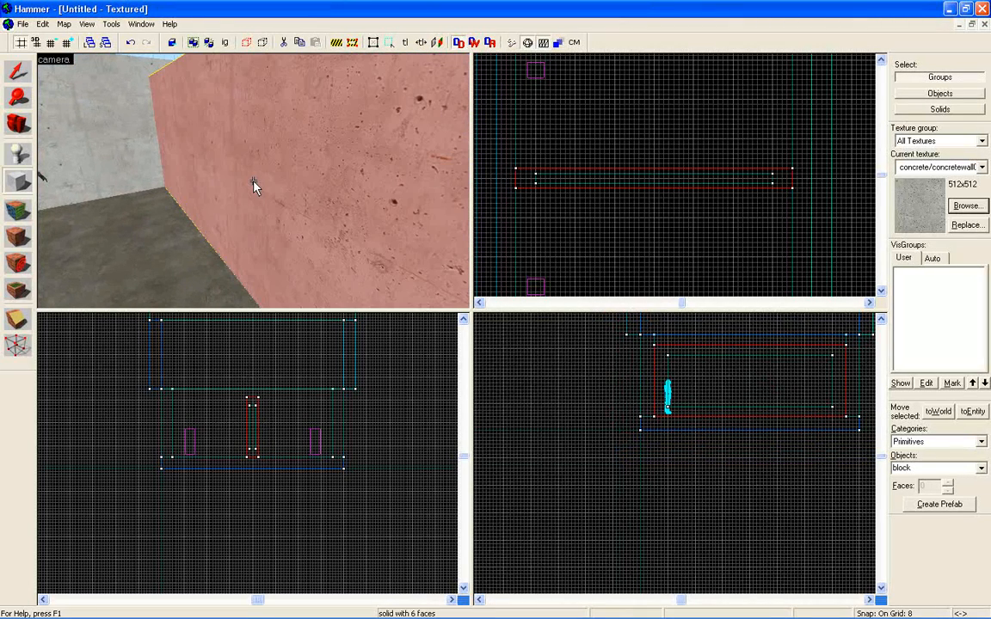
Select the glass wall, thicken it to 32 units, and carve its shape out of the concrete block.
key("d")
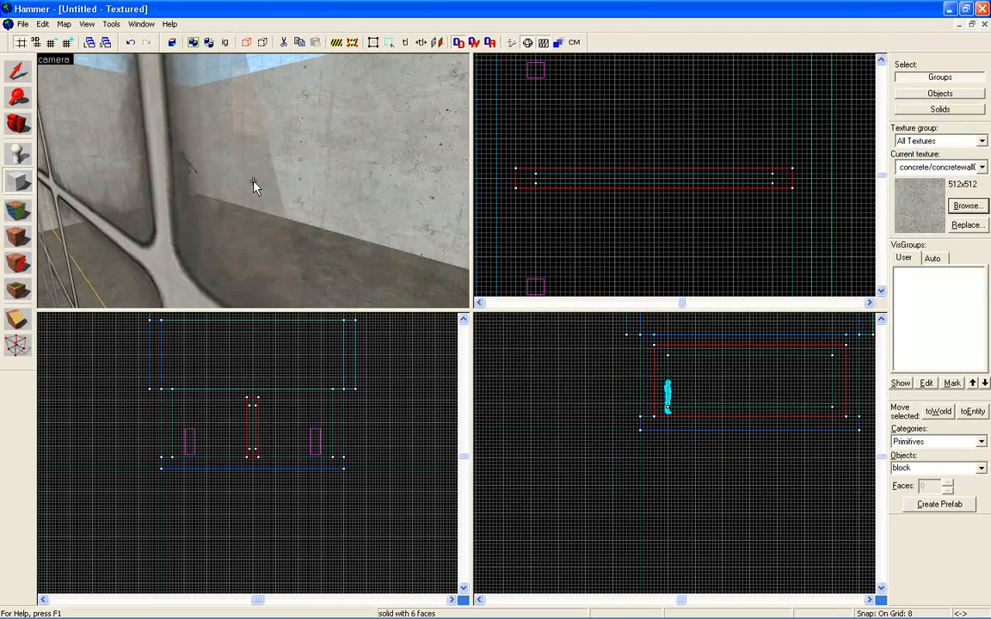
key("s")
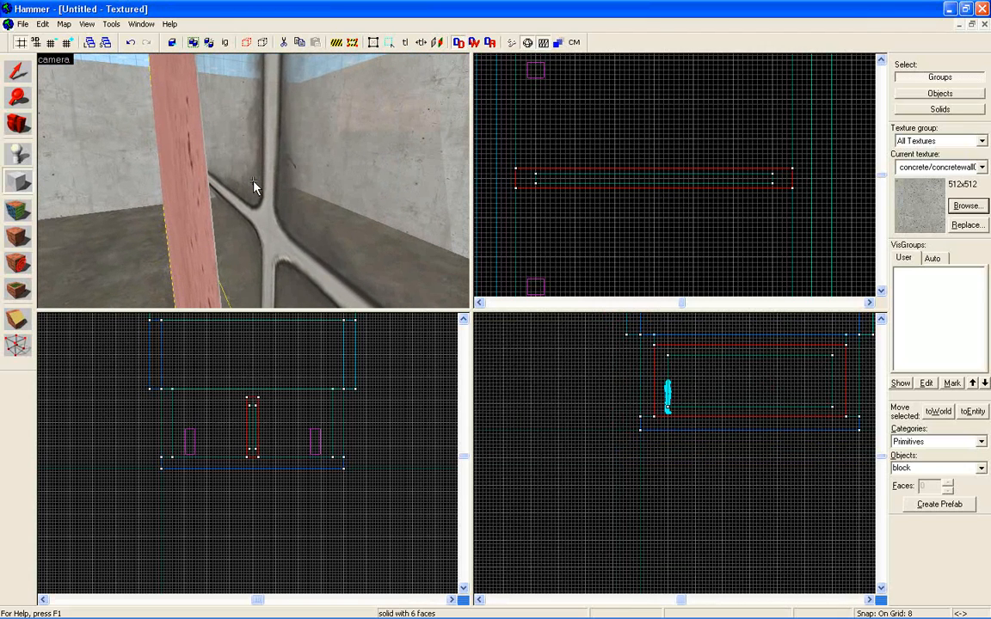
left_click(17, 71)
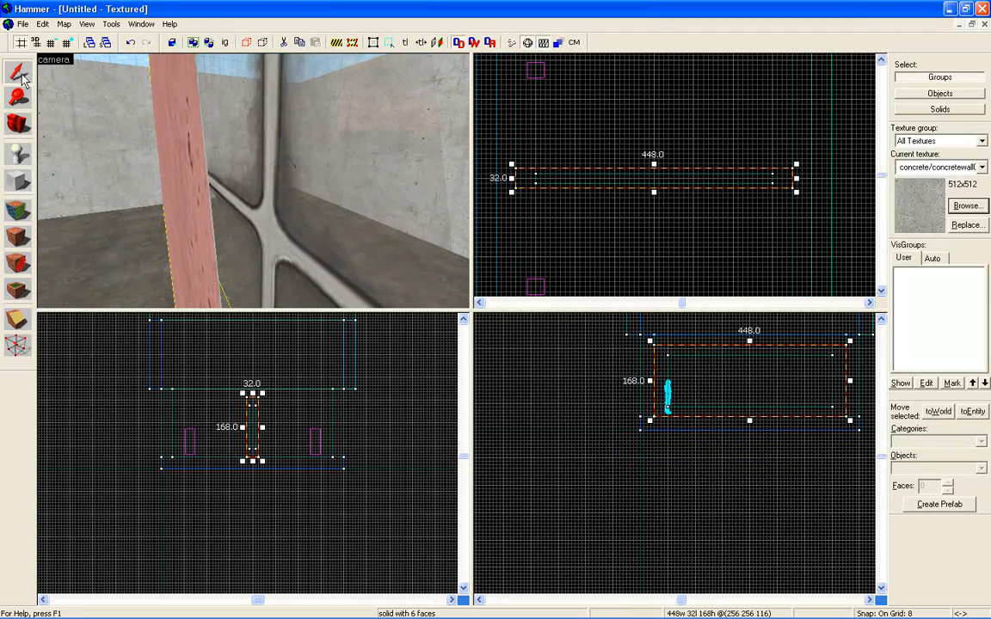
left_click(276, 168)
mouse_move(654, 175)
left_mouse_down()
mouse_move(656, 196)
mouse_move(654, 186)
left_mouse_up()
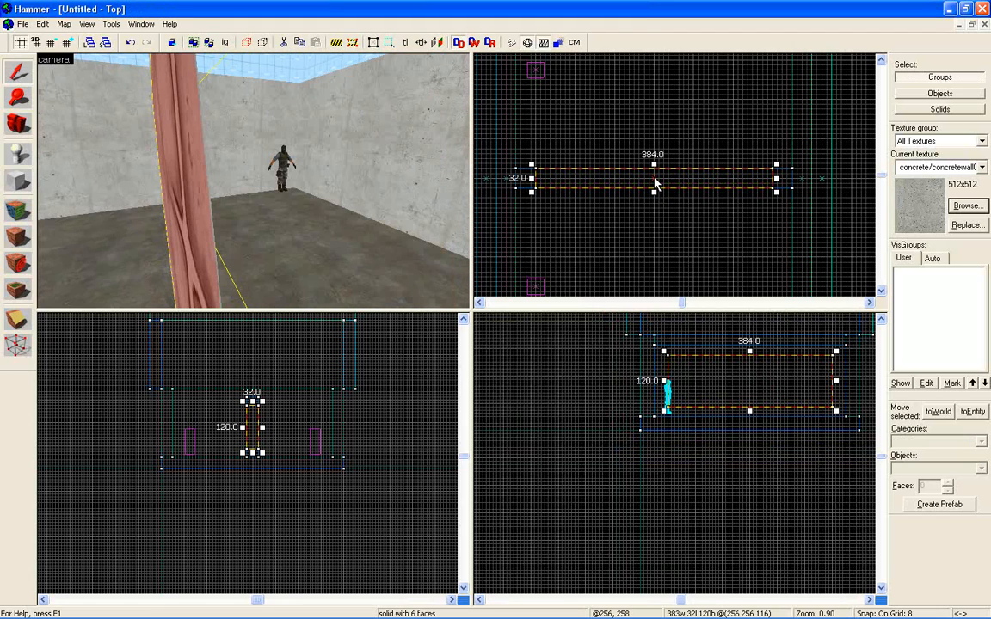
right_click(653, 179)
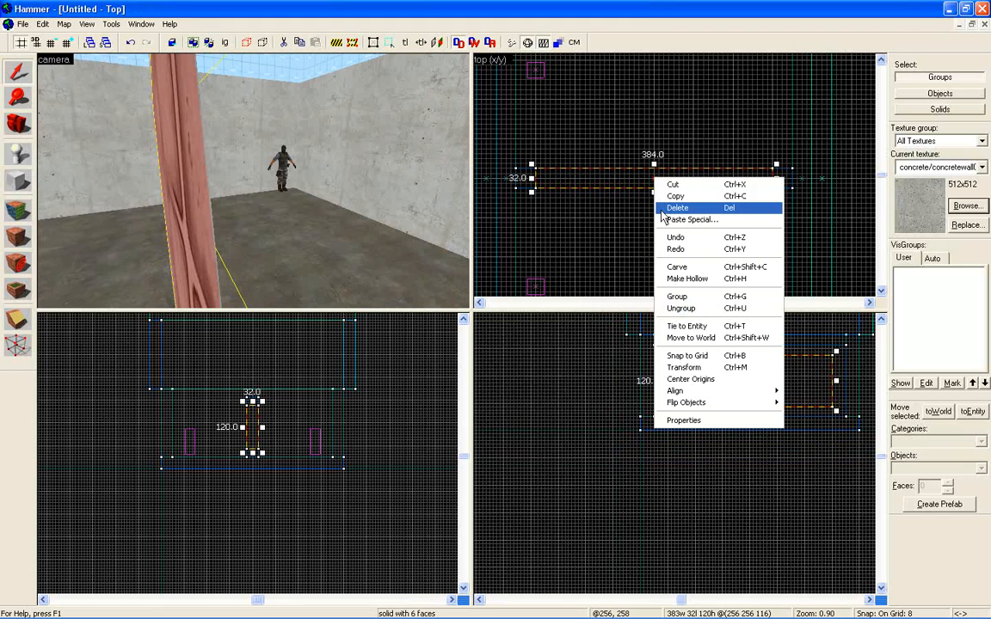
left_click(697, 269)
Inspect the glass pane and its carved concrete surround from several angles around the room.
key("z")
key("a")
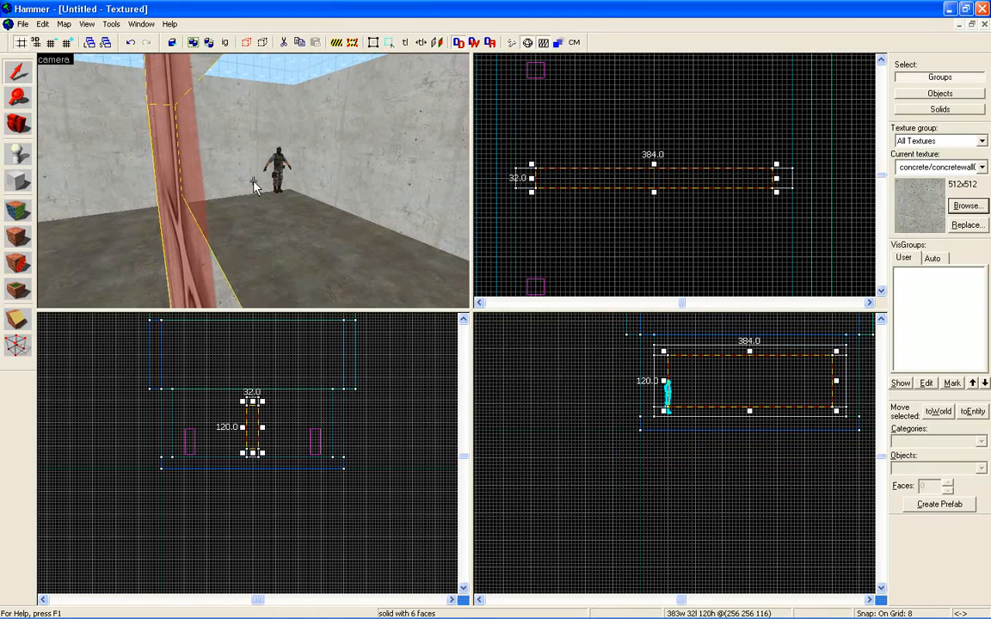
key("w")
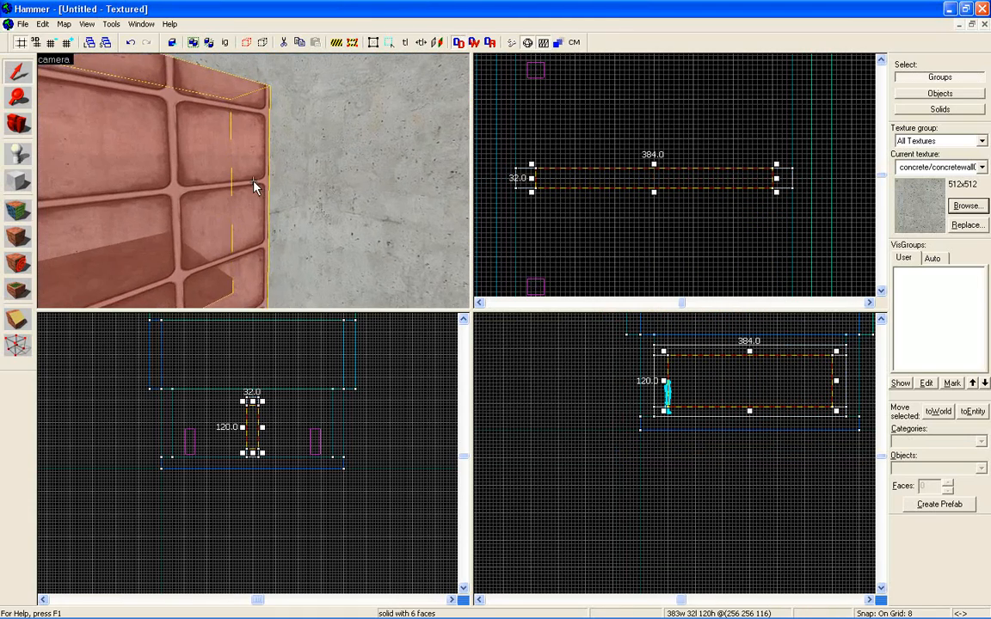
key("s")
key("d")
key("d")
key("w")
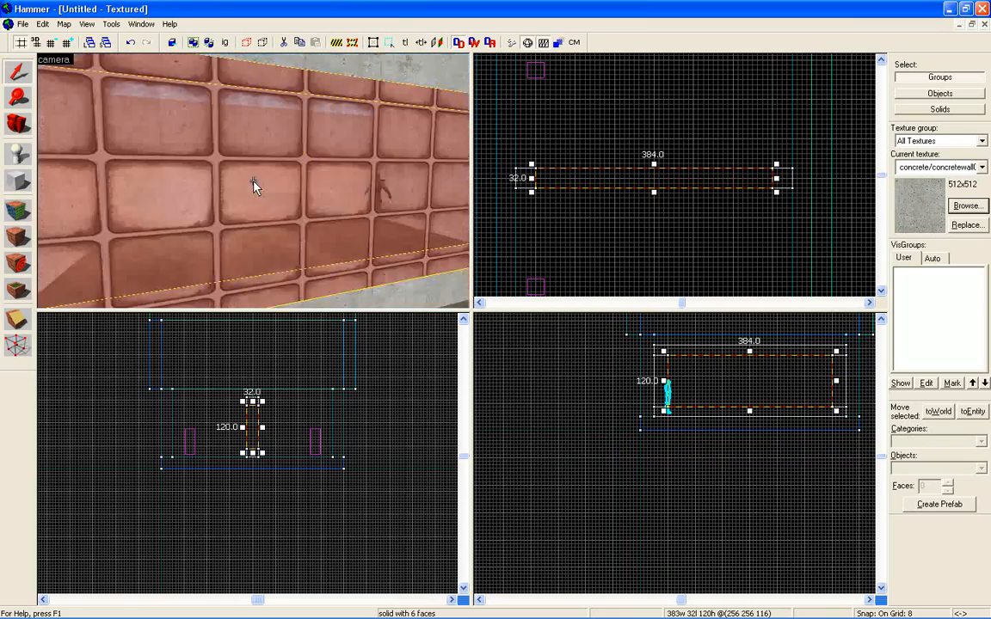
key("a")
key("a")
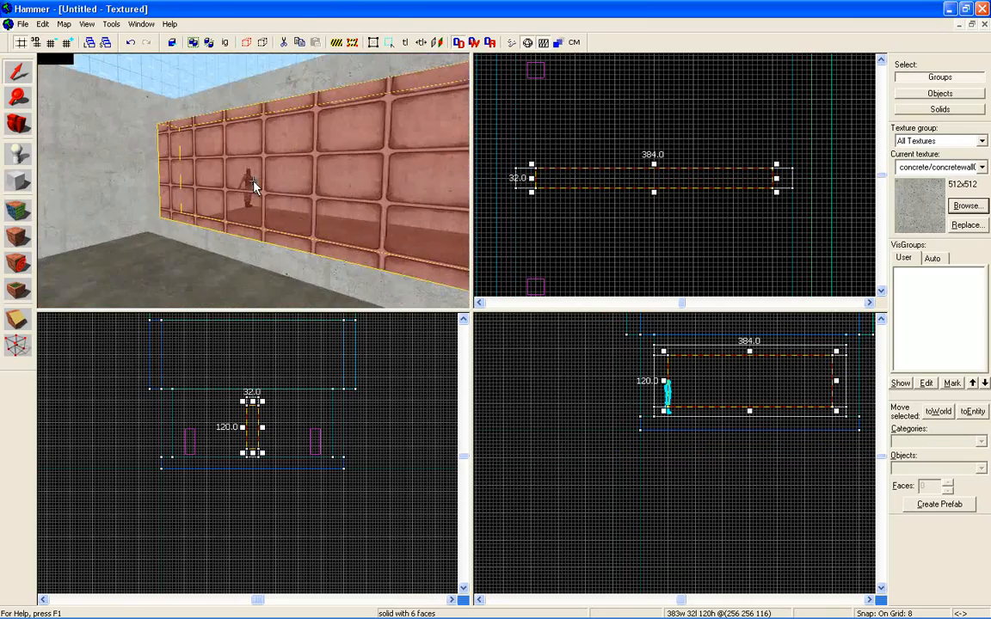
key("a")
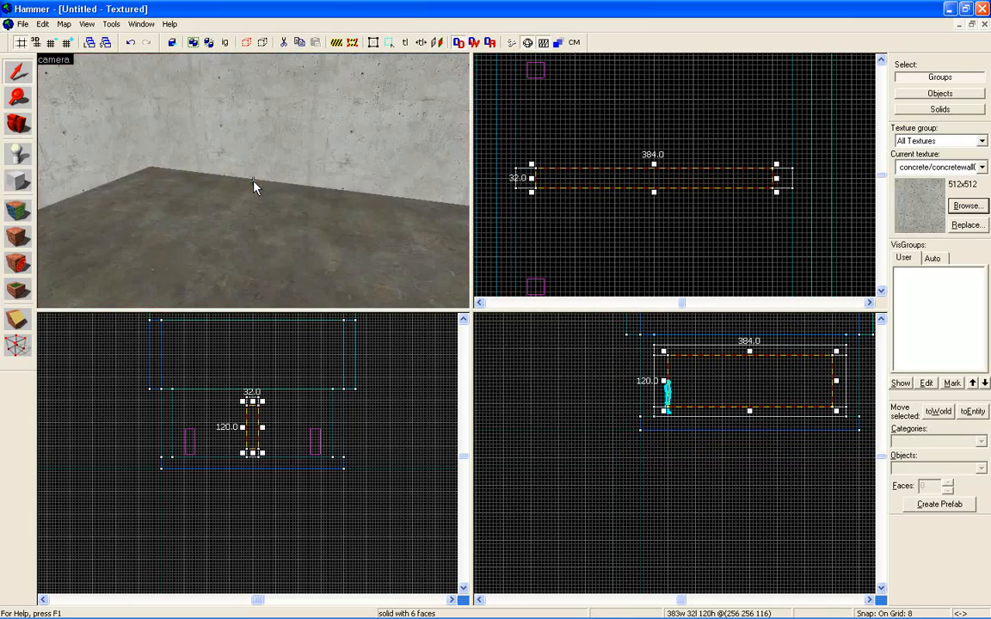
key("w")
key("a")
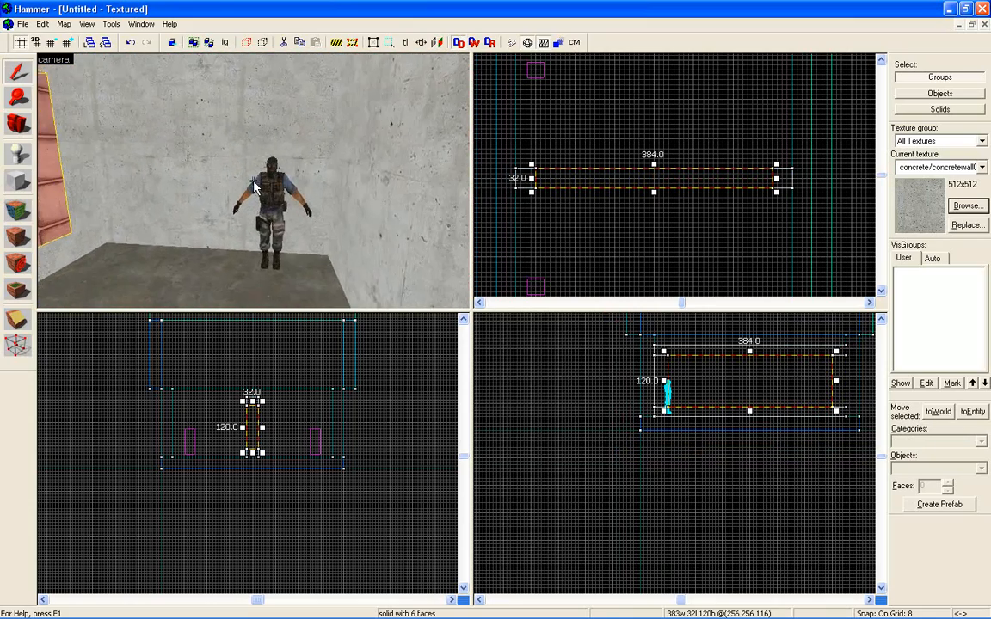
key("a")
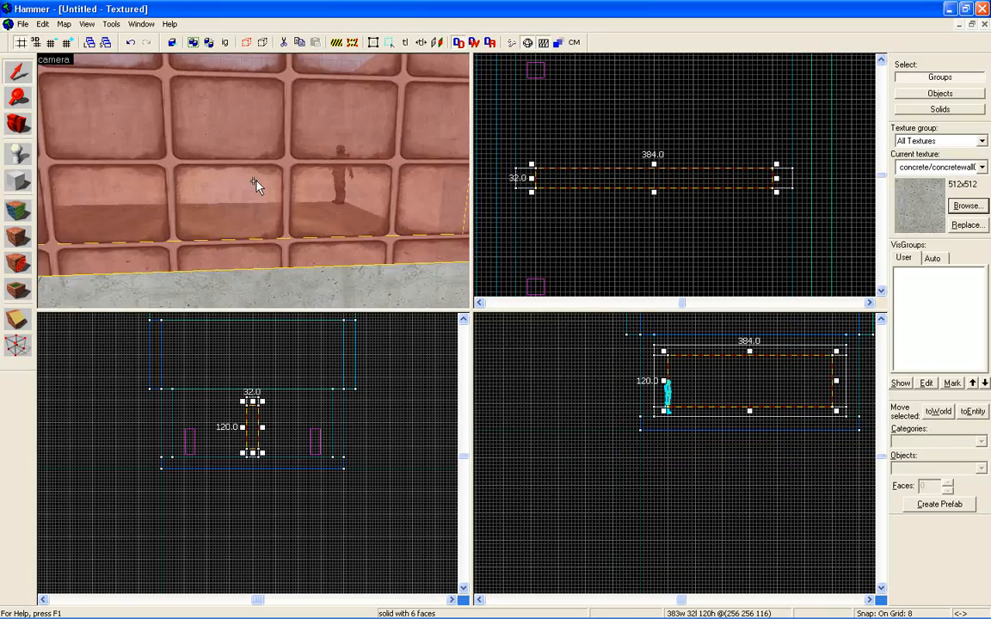
key("w")
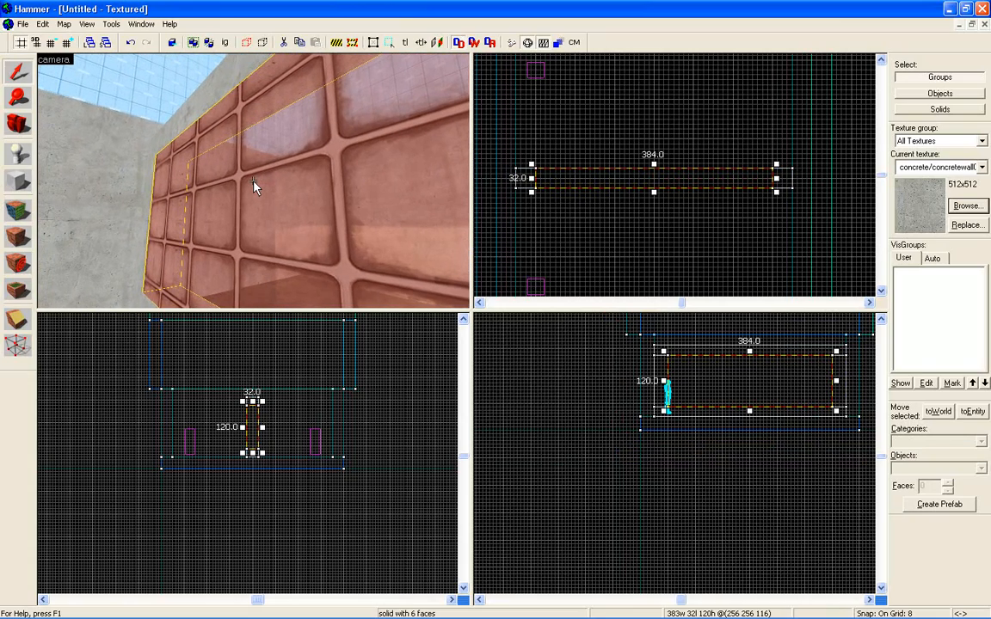
key("w")
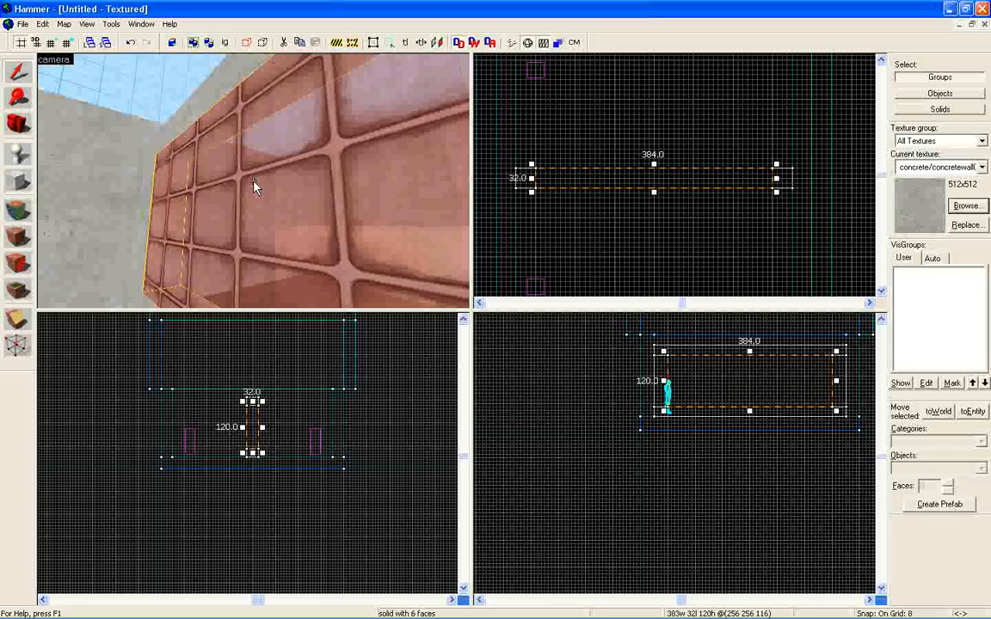
key("s")
key("Right")
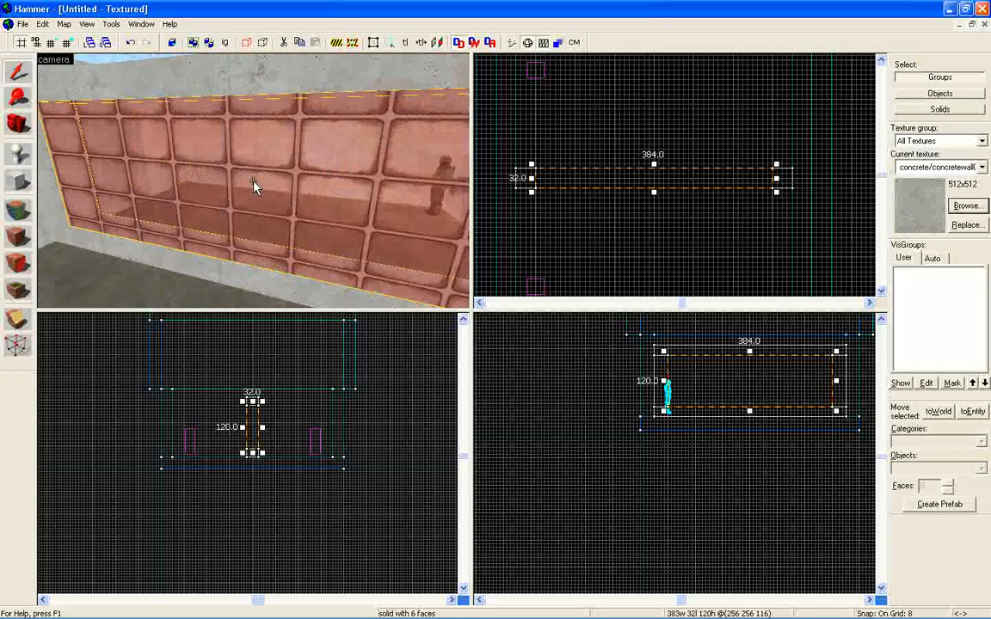
key("w")
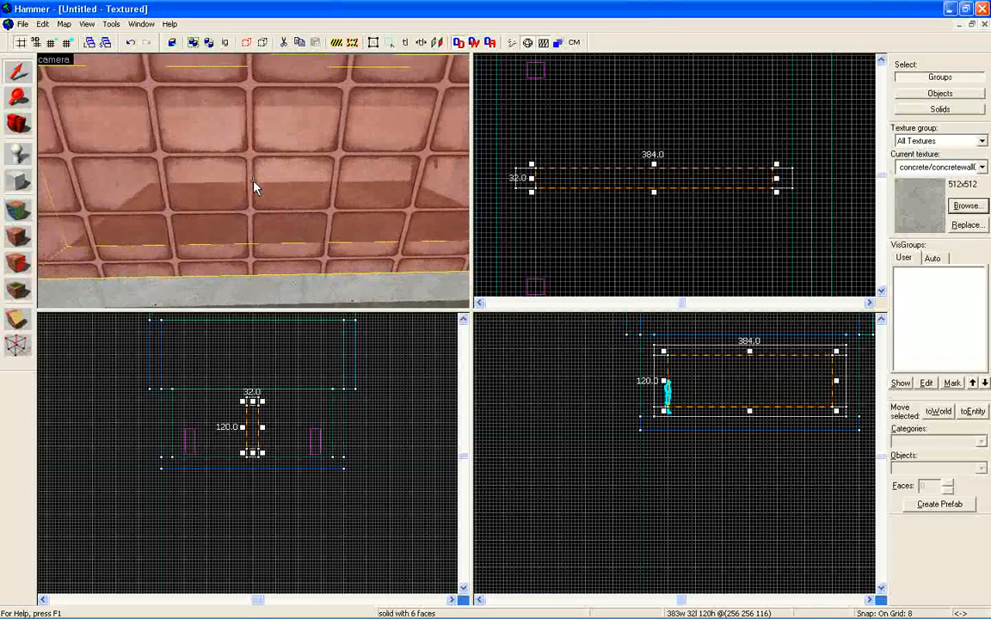
Reduce the grid spacing to 4 units for fine block work at the glass wall.
key("Left")
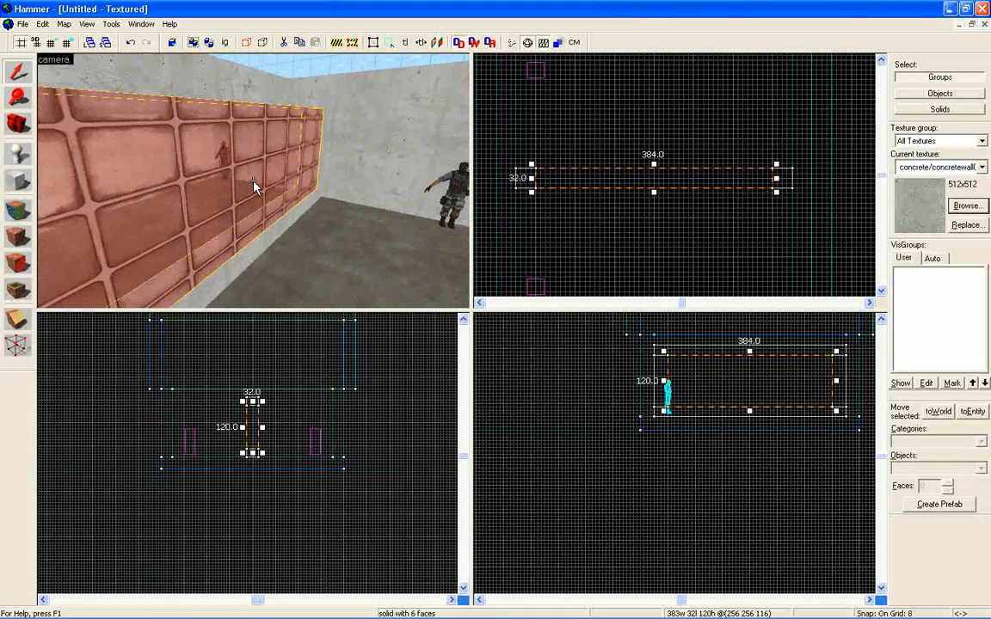
key("Down")
key("Up")
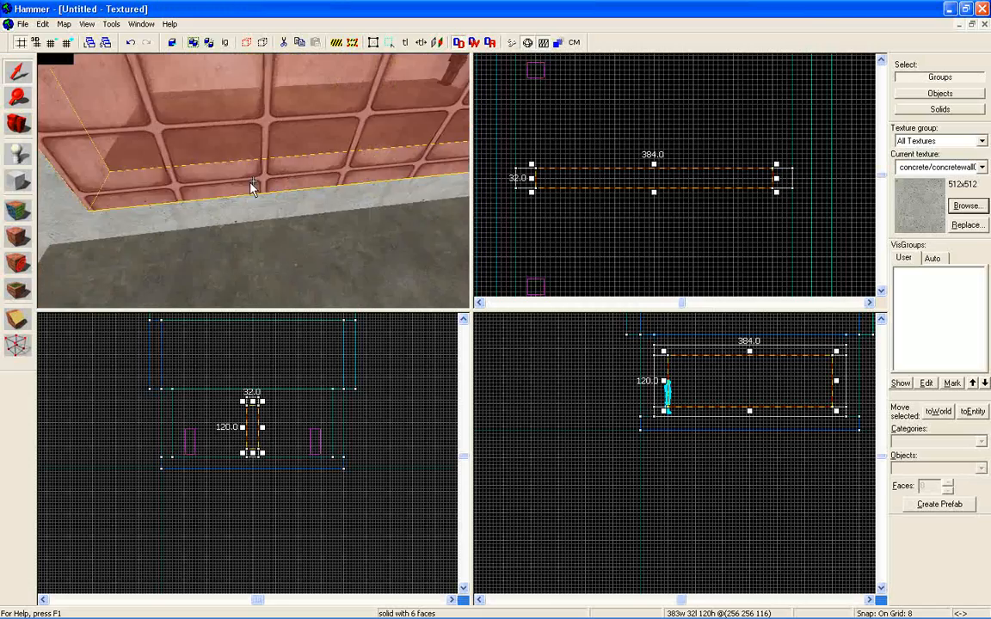
key("w")
key("z")
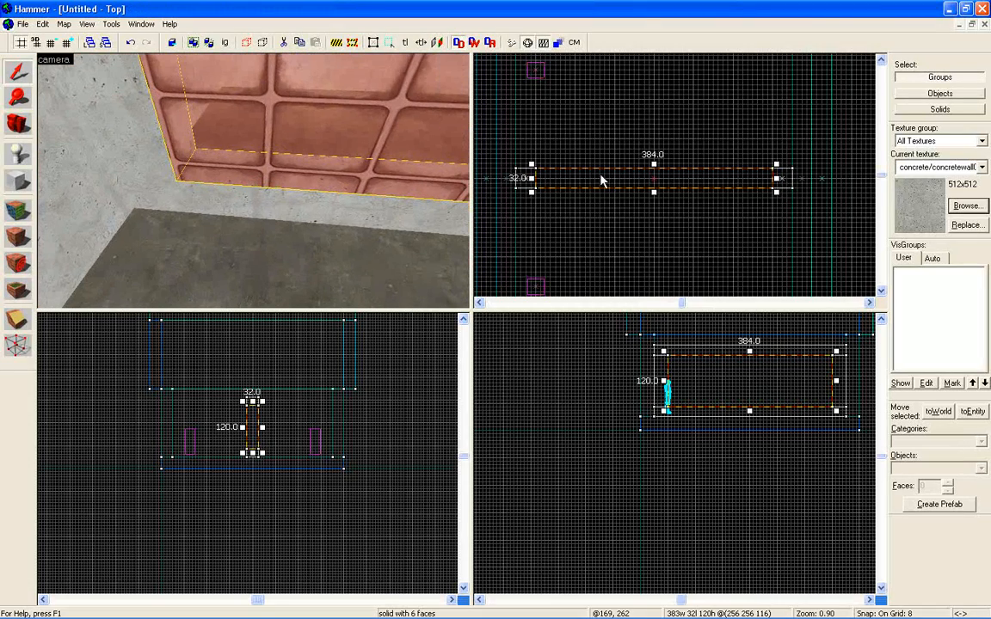
scroll(600, 181, "up", 5)
scroll(582, 211, "down", 1)
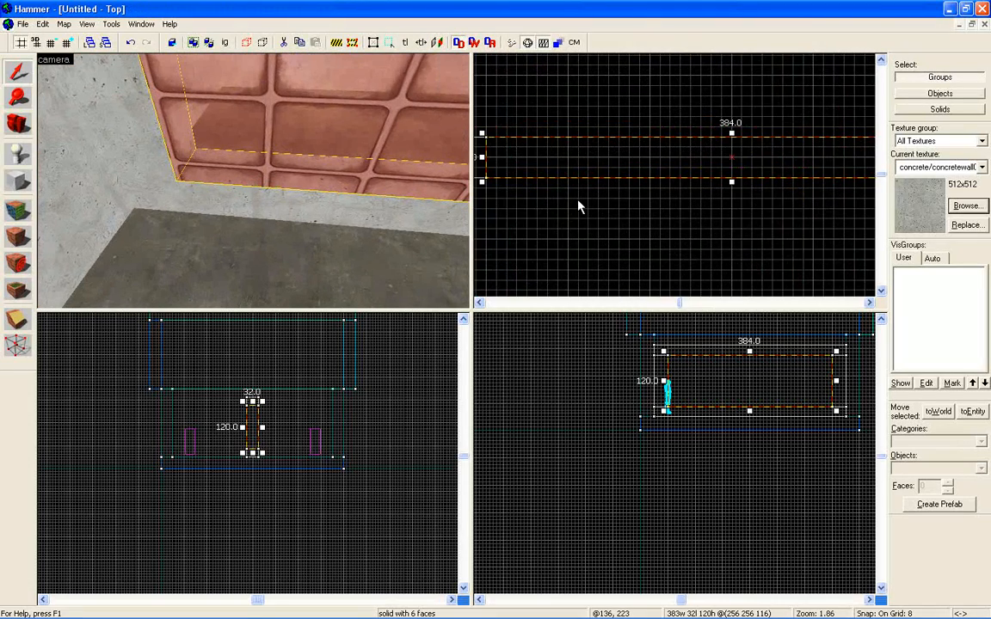
key("bracketleft")
key("bracketleft")
key("bracketright")
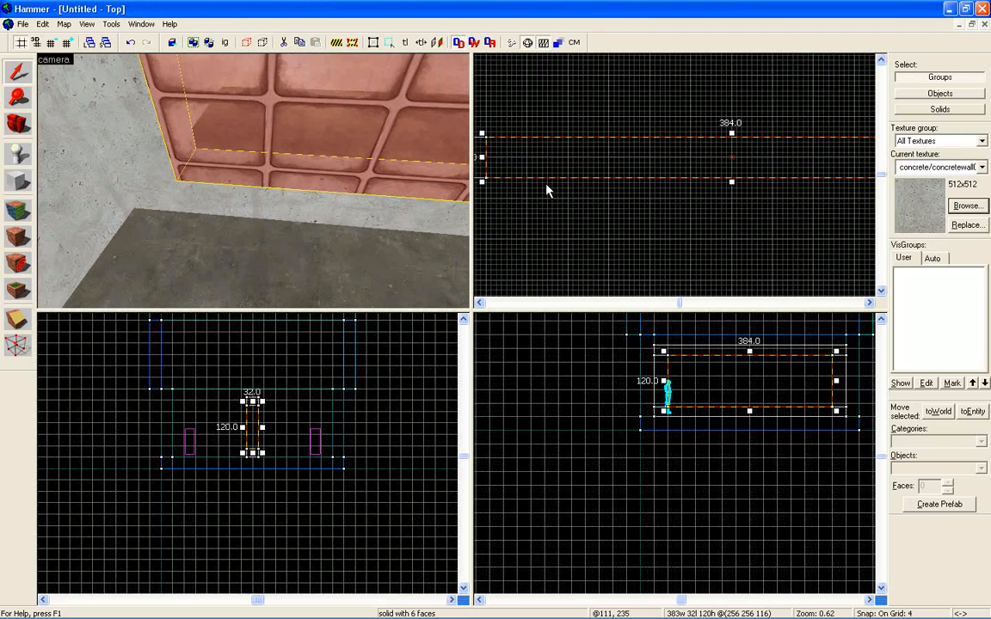
Prepare to create a block and choose tools/toolsblockbullets as the current texture, filtering the textures by tools/tools.
left_click(19, 184)
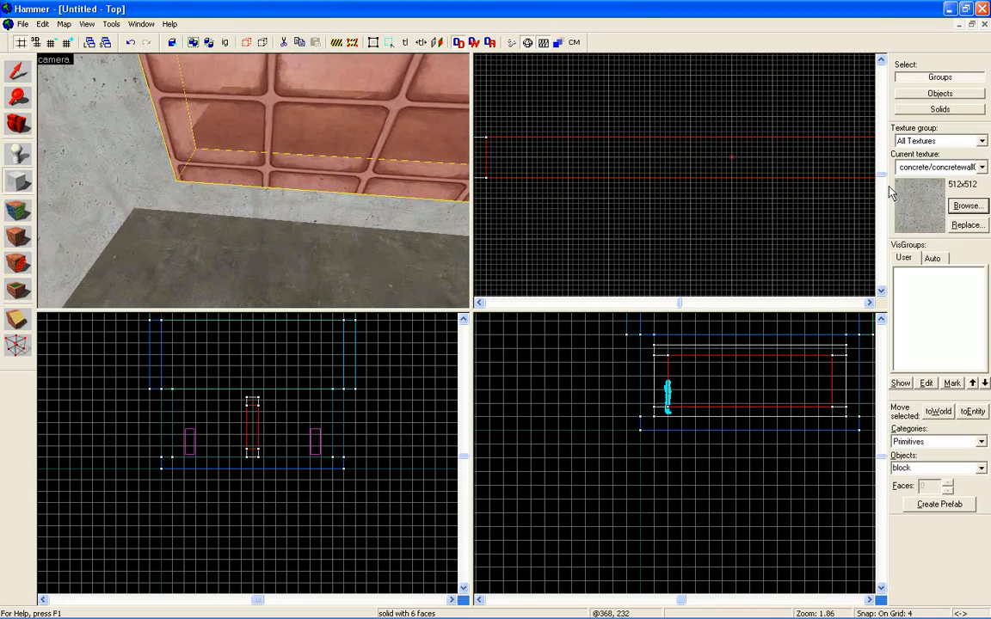
left_click(979, 208)
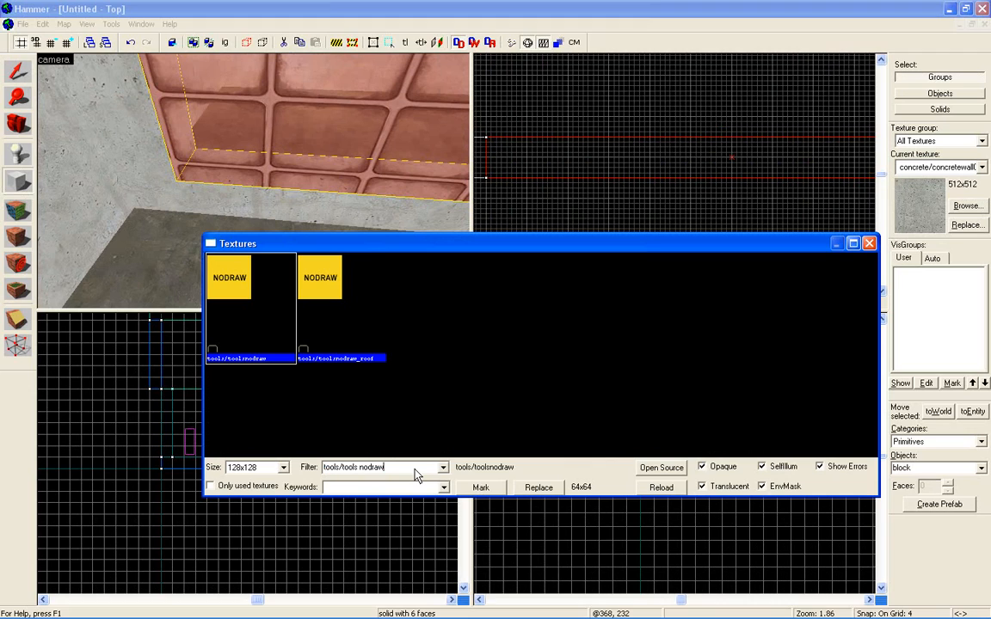
key("BackSpace")
key("BackSpace")
key("BackSpace")
key("BackSpace")
key("BackSpace")
key("BackSpace")
key("BackSpace")
left_click(409, 311)
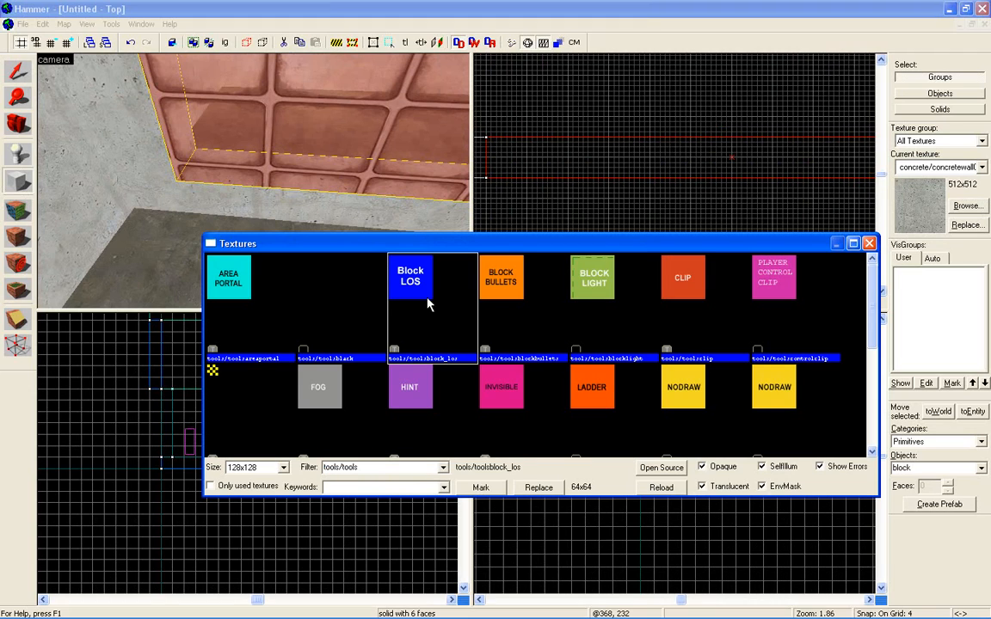
left_click(505, 299)
double_click(505, 293)
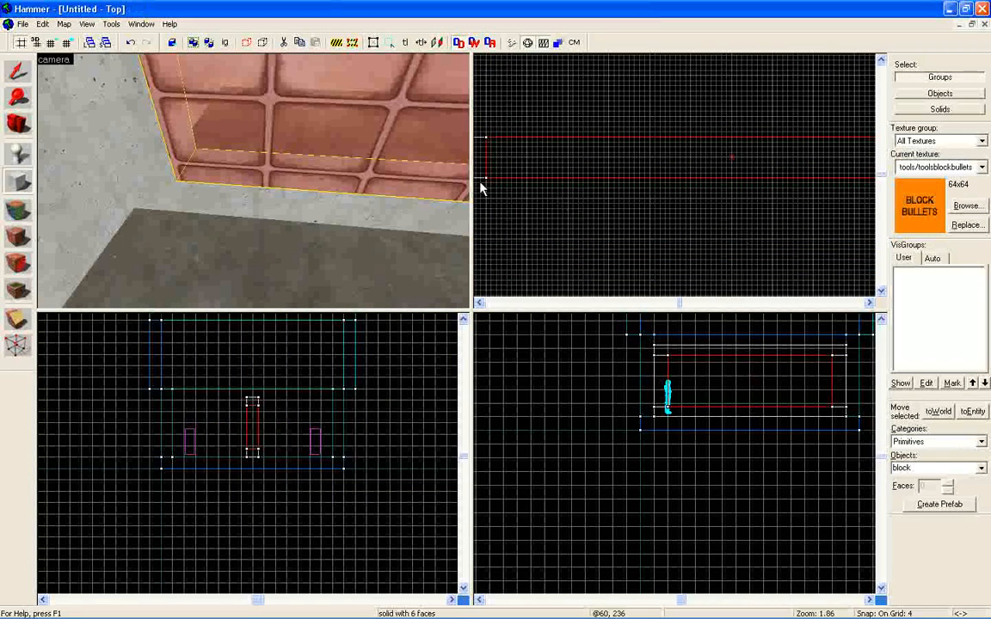
Create a 384 by 4 by 120 unit bullet-blocking block against one face of the glass wall and copy it onto the opposite face.
left_click_drag(486, 183, 697, 188)
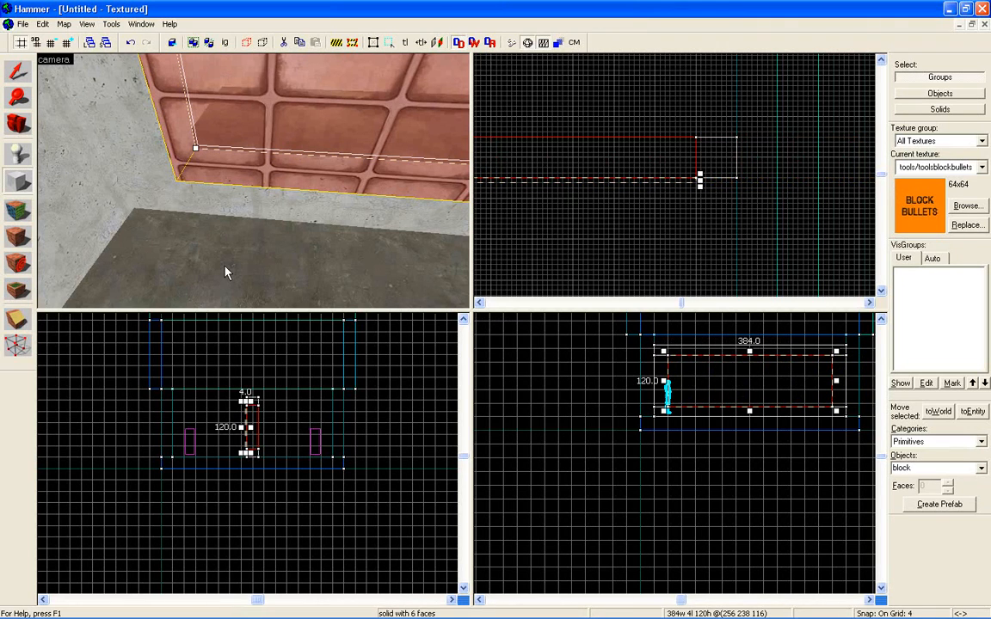
key("z")
key("a")
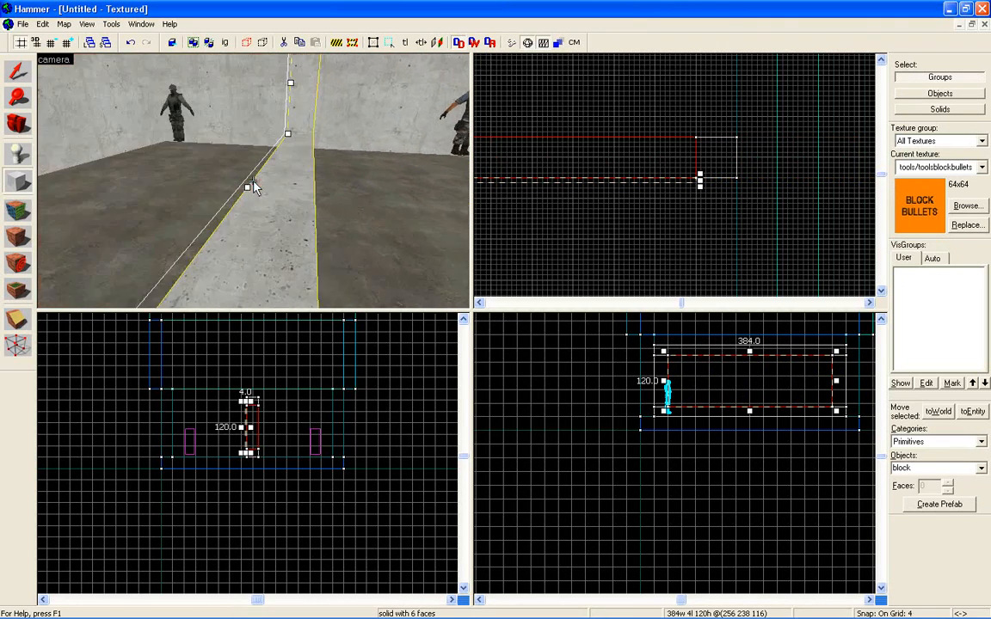
key("a")
key("w")
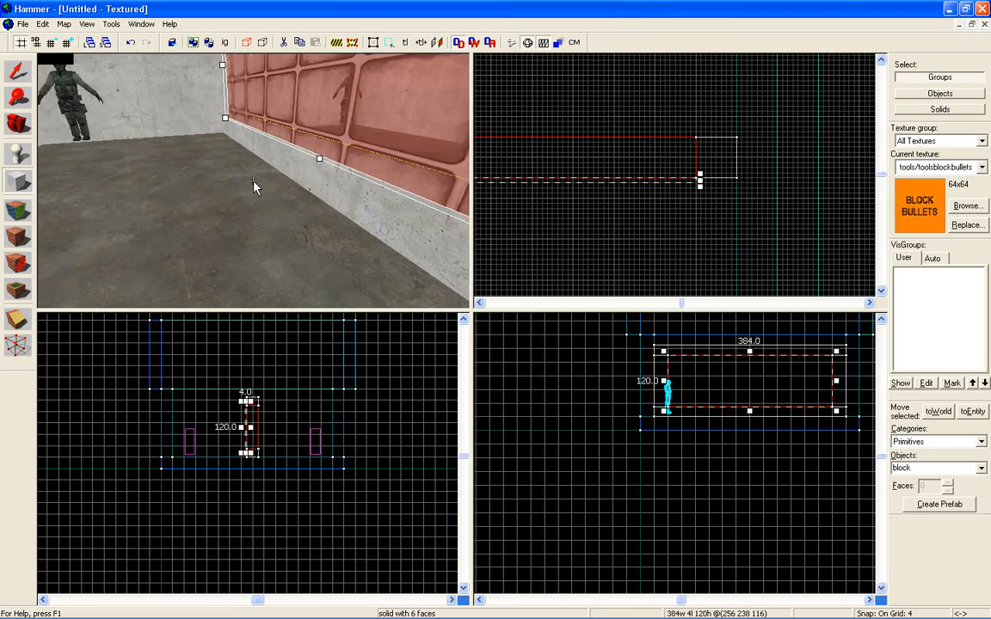
key("s")
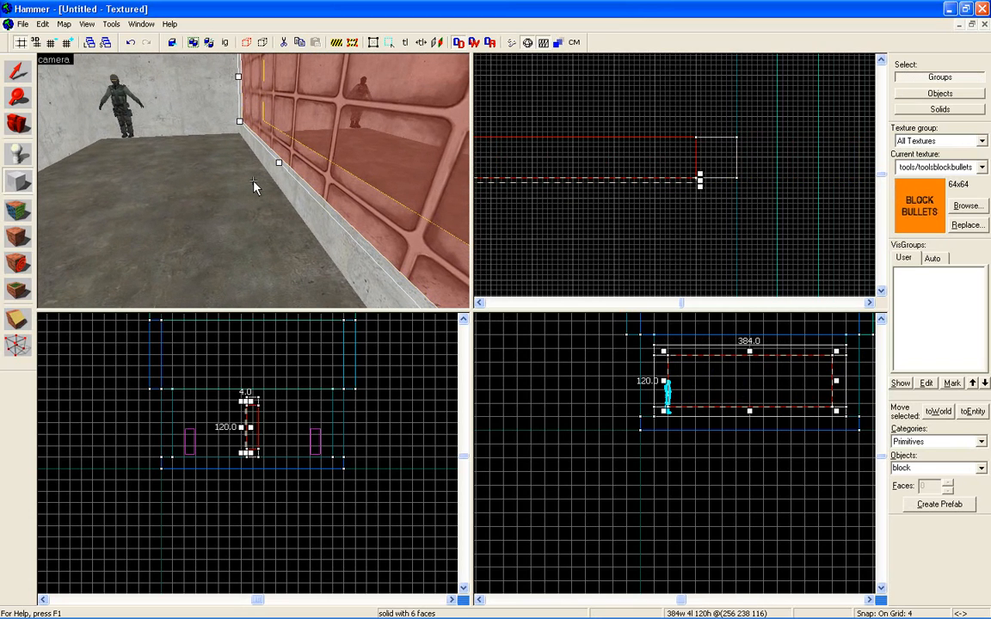
key("Return")
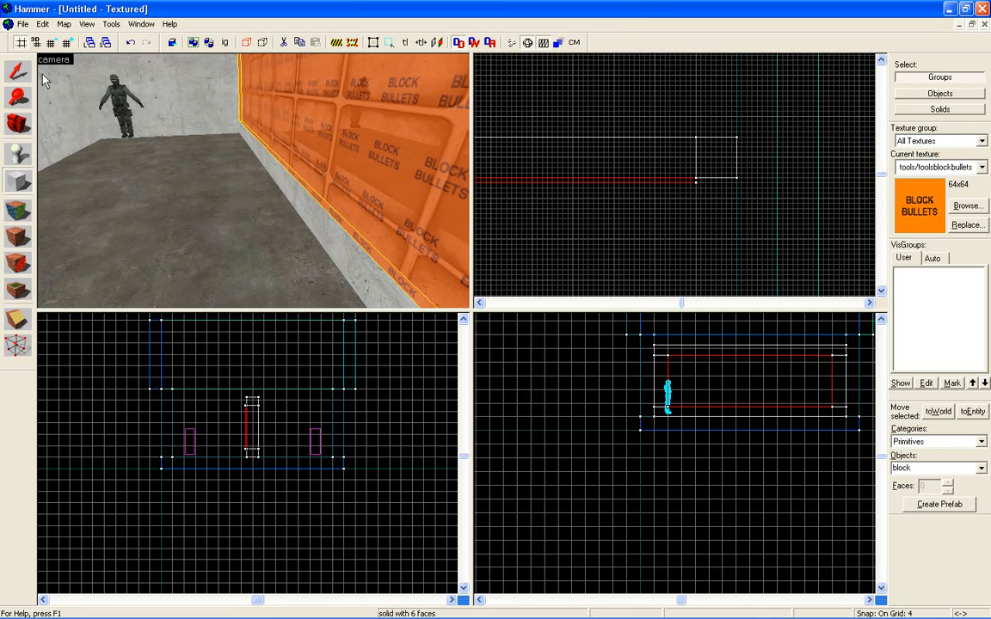
key("shift+s")
left_click_drag(673, 183, 674, 138)
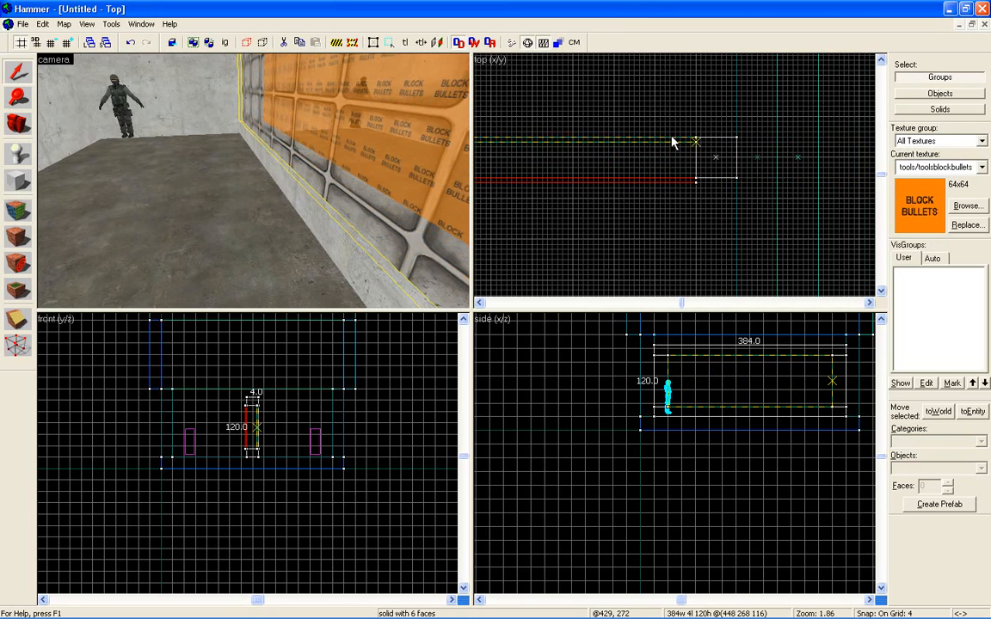
Examine the two bullet-blocking blocks and the glass between them from both sides of the room.
key("z")
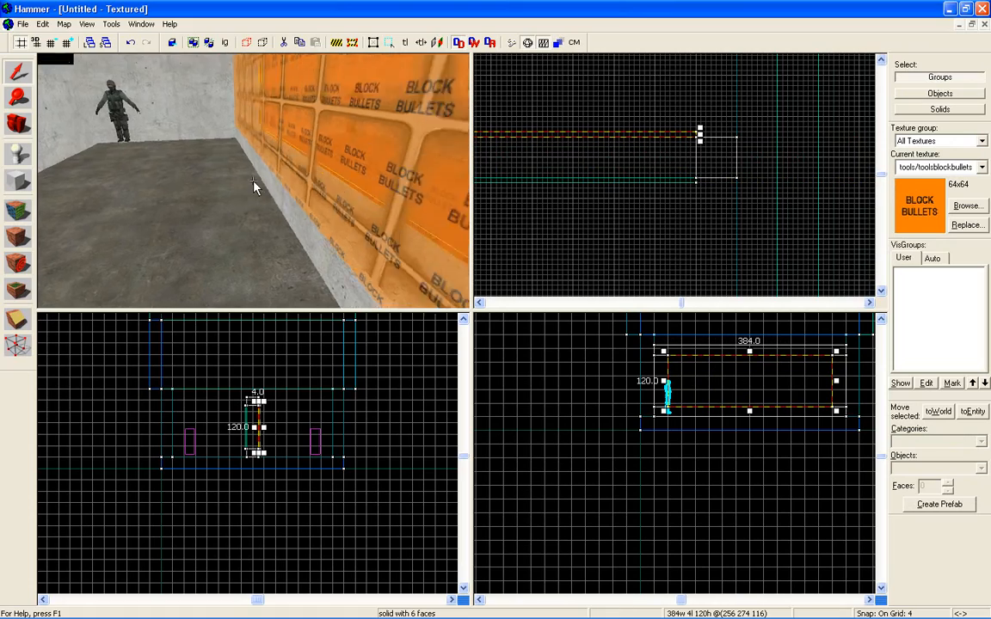
key("d")
key("w")
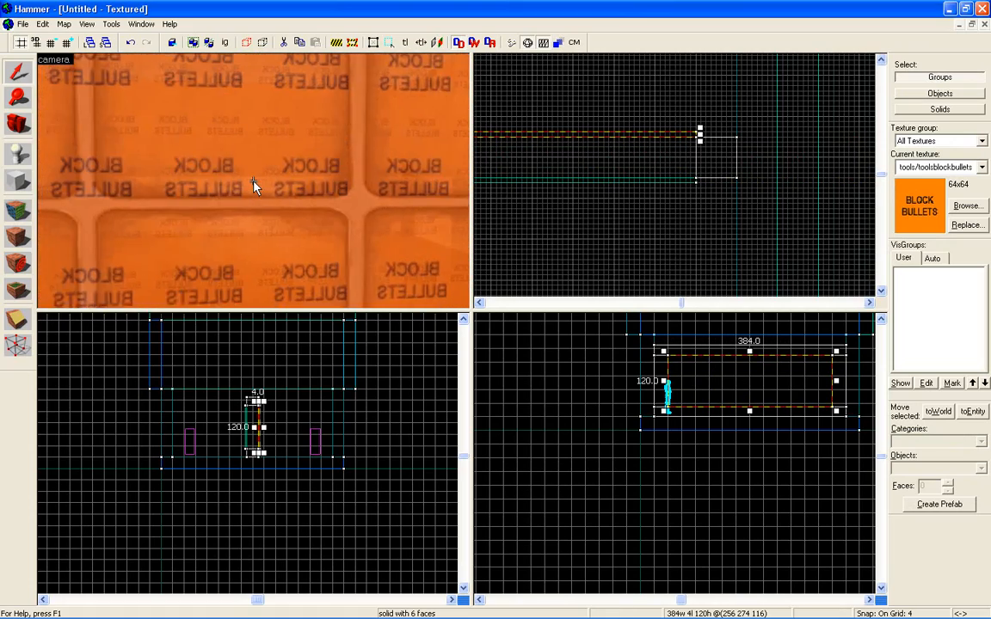
key("s")
key("w")
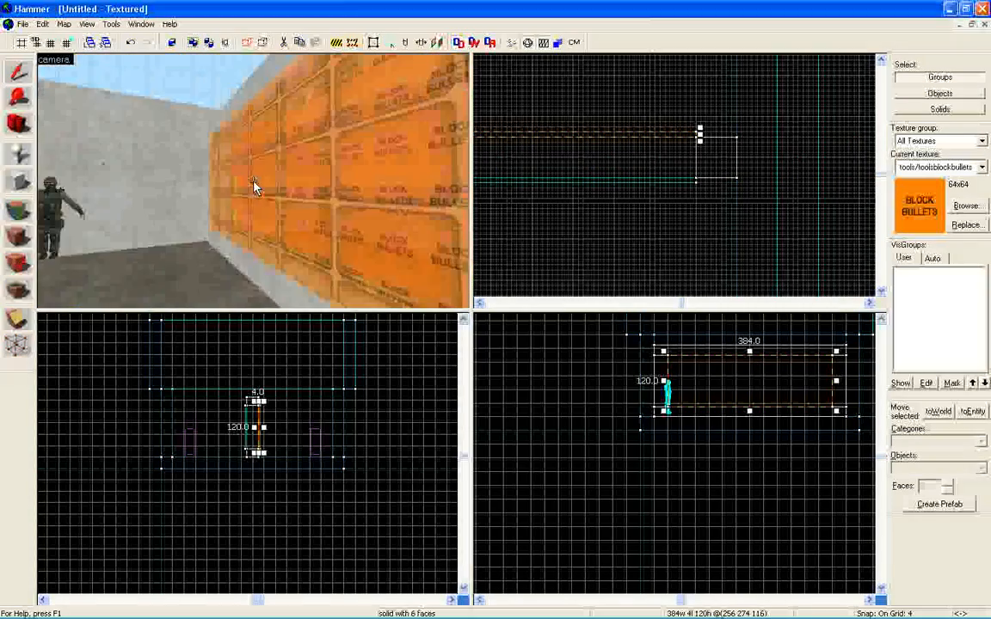
key("w")
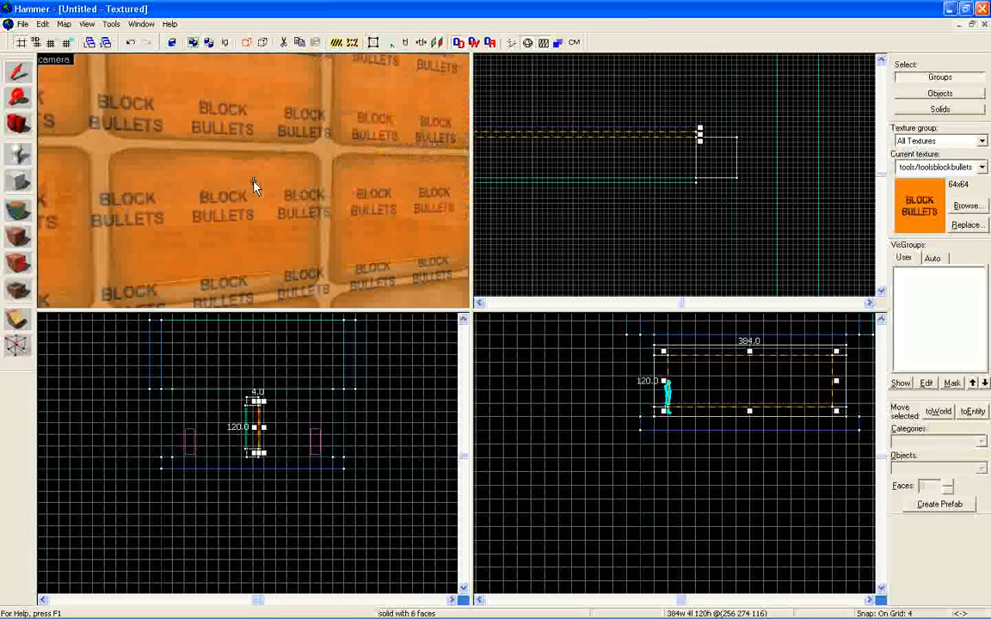
key("s")
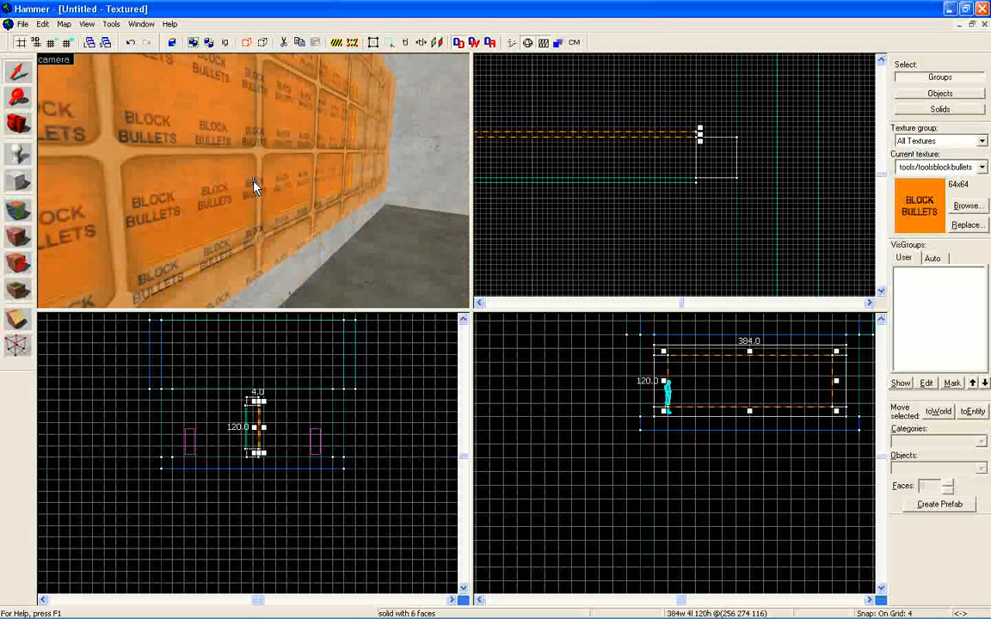
key("w")
key("a")
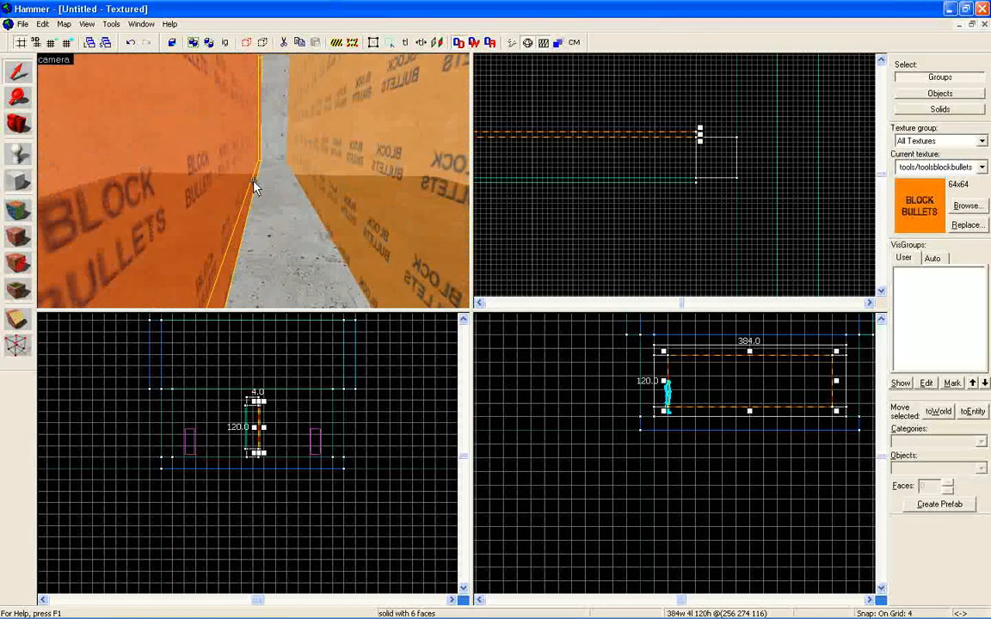
key("w")
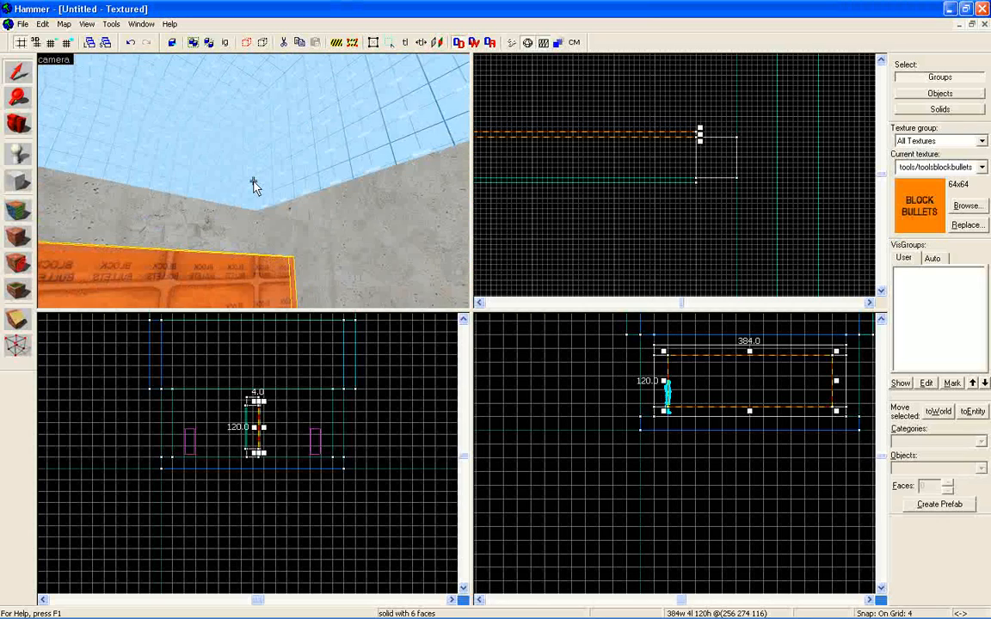
key("s")
key("w")
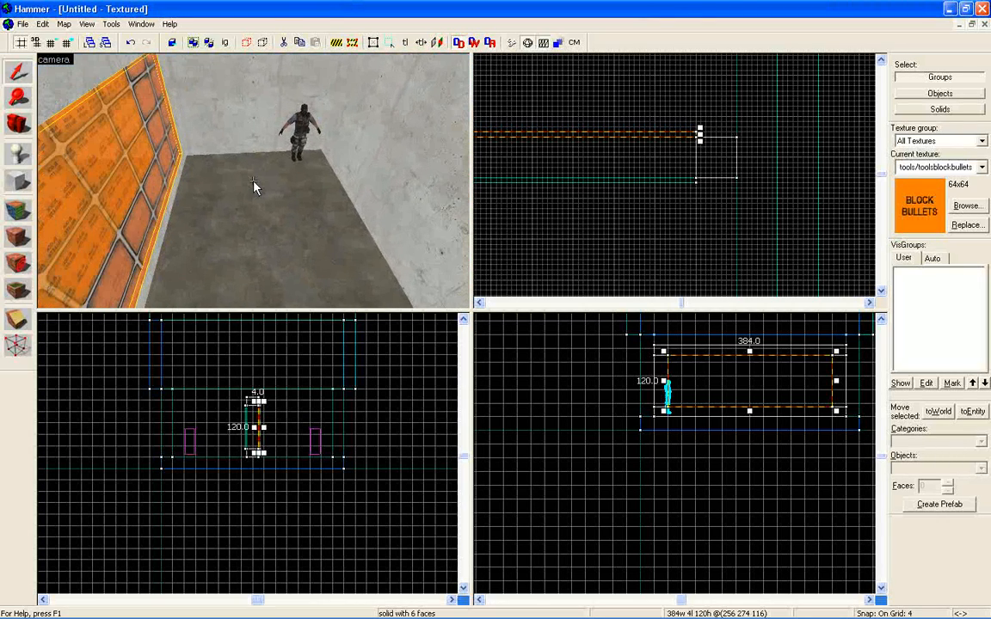
key("Left")
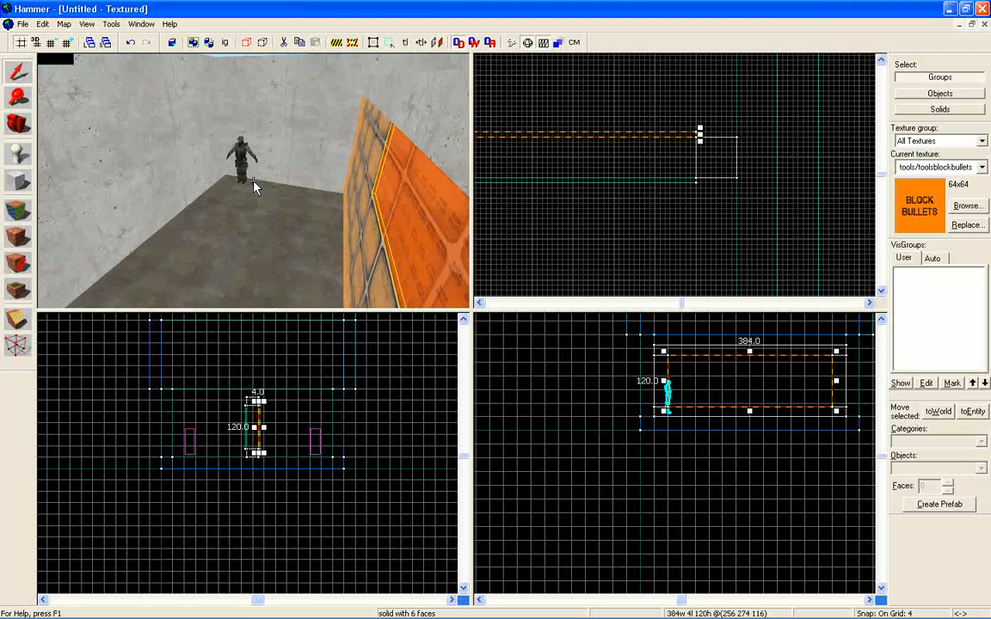
Duplicate the counter-terrorist spawn to form two columns of three spawns on its side of the glass wall.
left_click(249, 177)
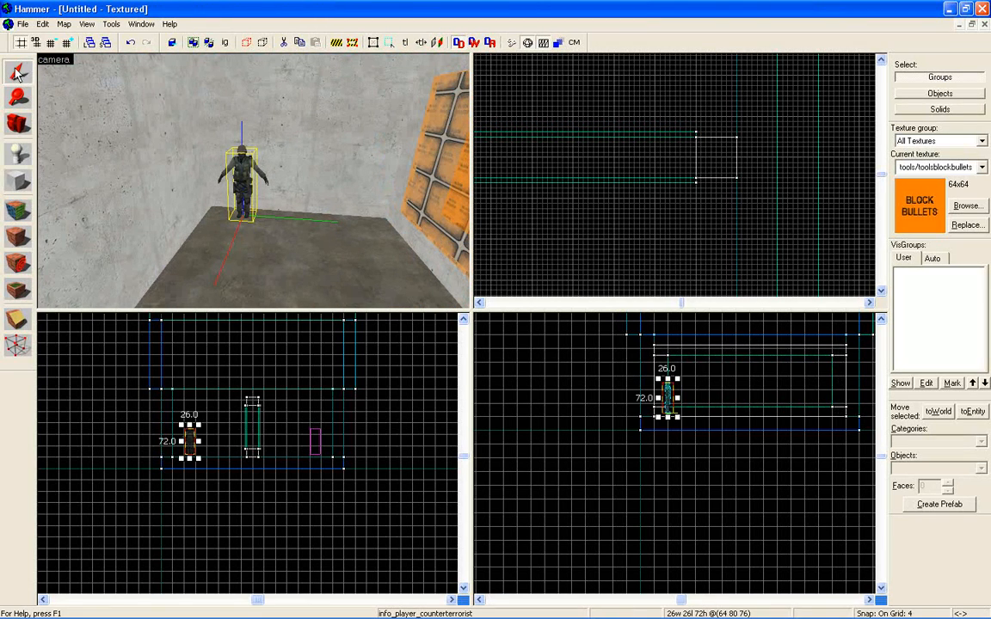
scroll(654, 214, "down", 9)
scroll(541, 247, "up", 4)
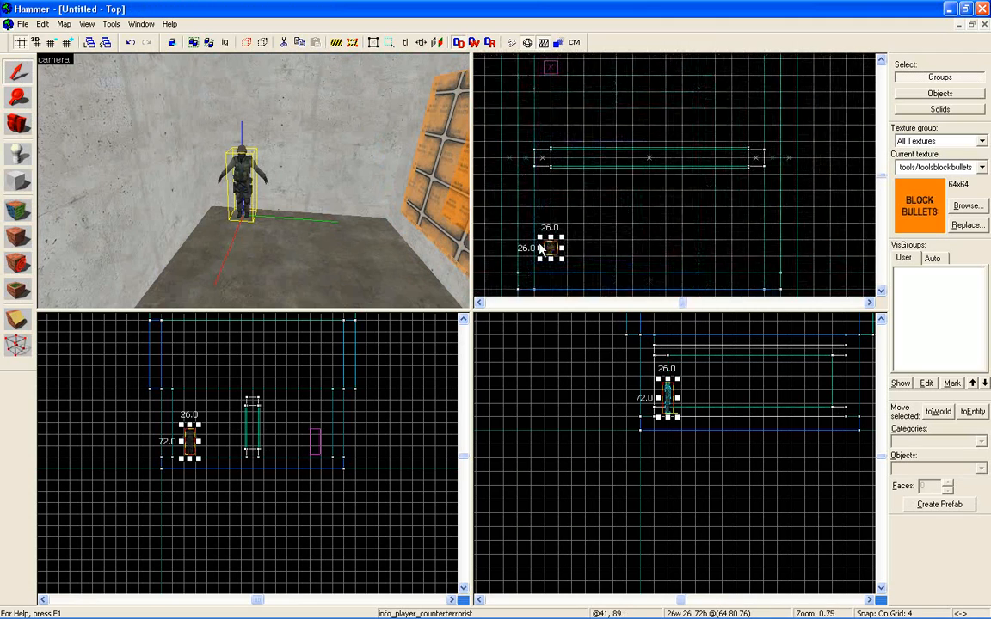
scroll(542, 248, "up", 2)
mouse_move(554, 252)
left_mouse_down("shift")
mouse_move(557, 165)
mouse_move(596, 171)
mouse_move(595, 260)
left_mouse_up("shift")
key("w")
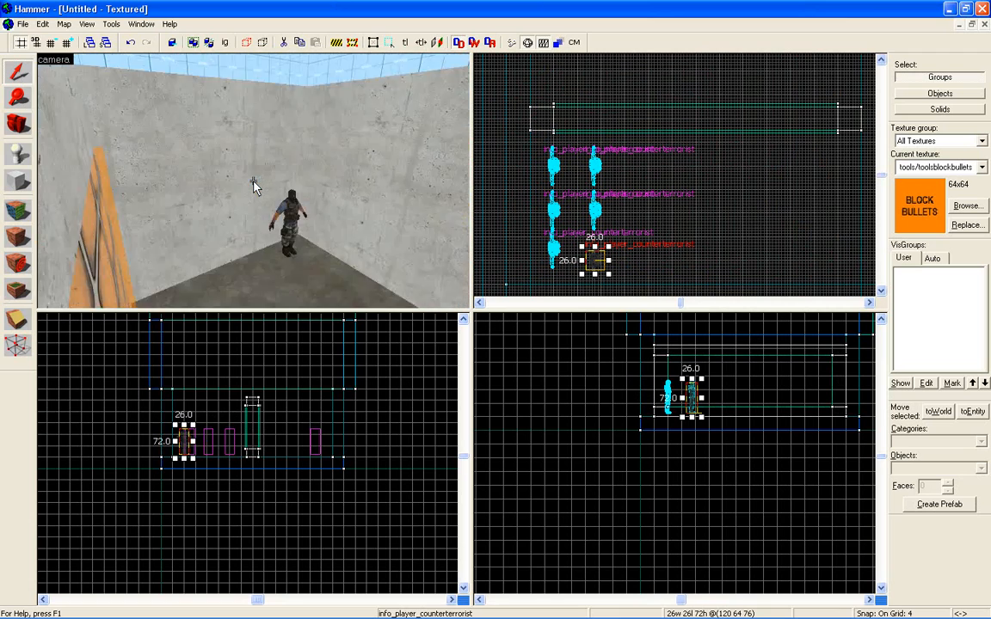
left_click(559, 609)
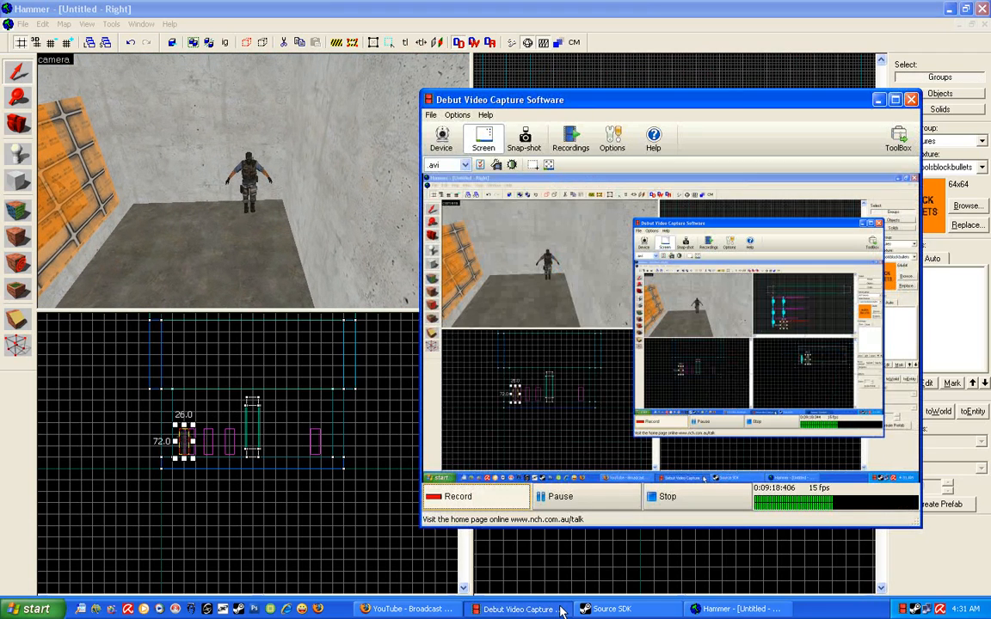